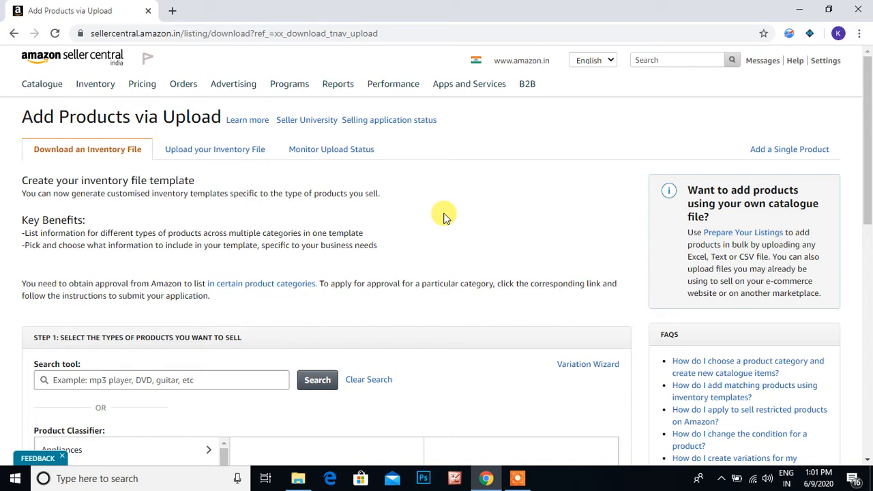
Go to the Add Products via Upload page and expand its Inventory Files section
mouse_move(99, 84)
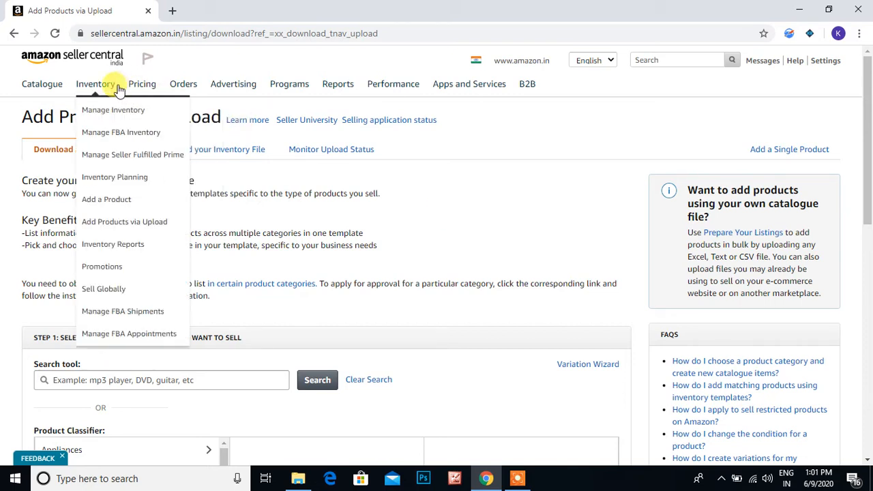
click(137, 229)
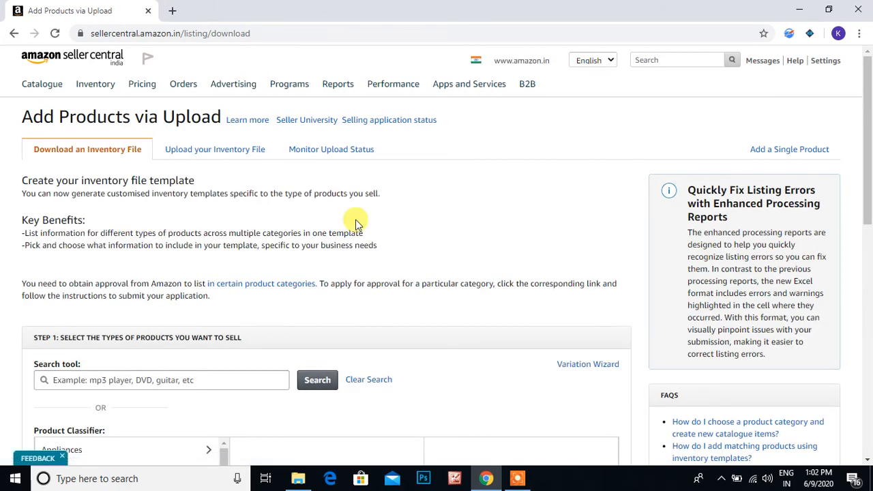
scroll(444, 243, down, 10)
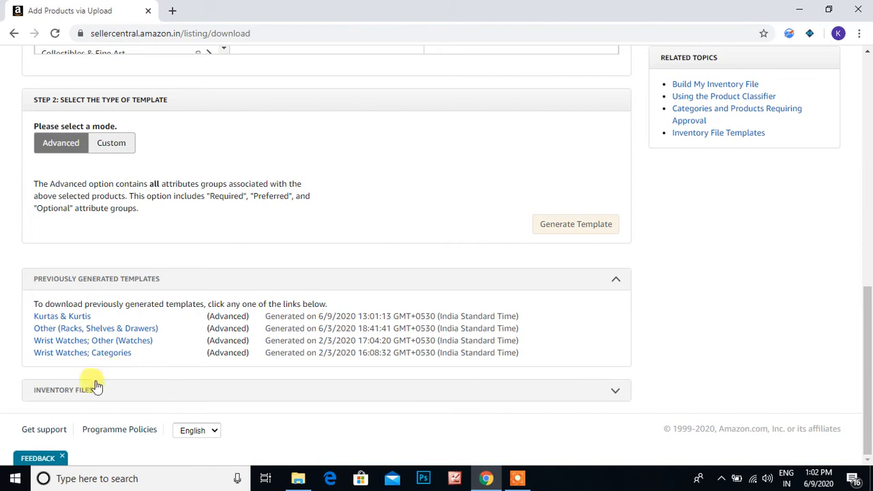
click(376, 398)
scroll(377, 397, down, 1)
scroll(377, 397, down, 3)
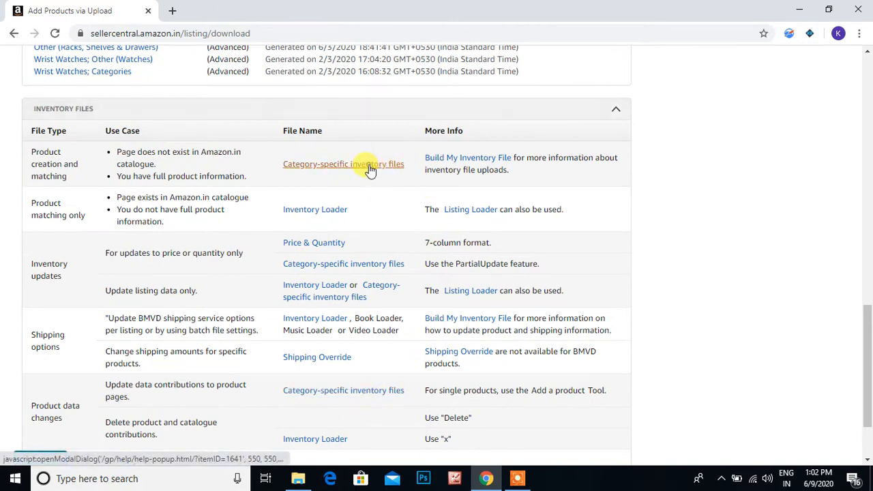
Open the category-specific inventory files for product creation and matching in a maximised window and find the category table
click(370, 168)
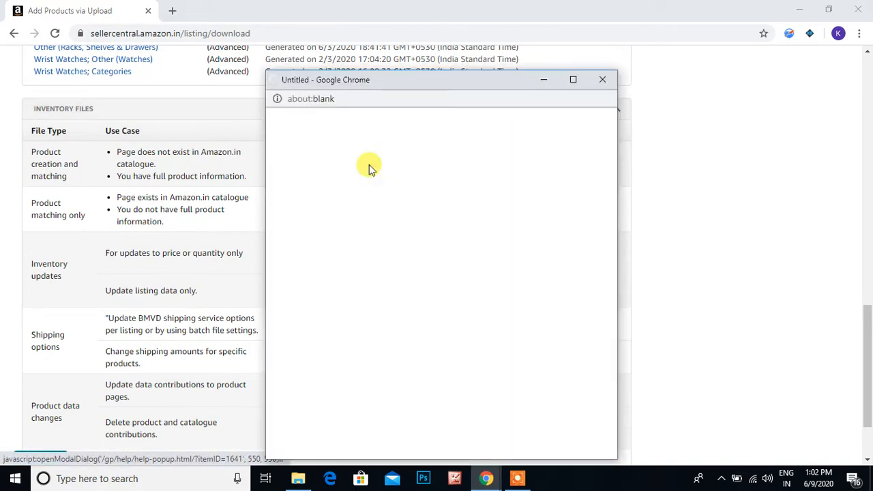
click(573, 79)
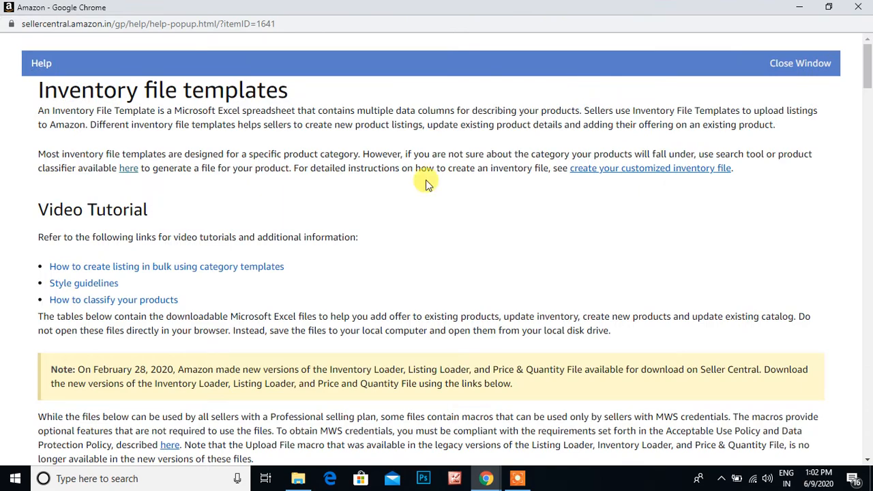
scroll(425, 181, down, 6)
scroll(426, 182, down, 9)
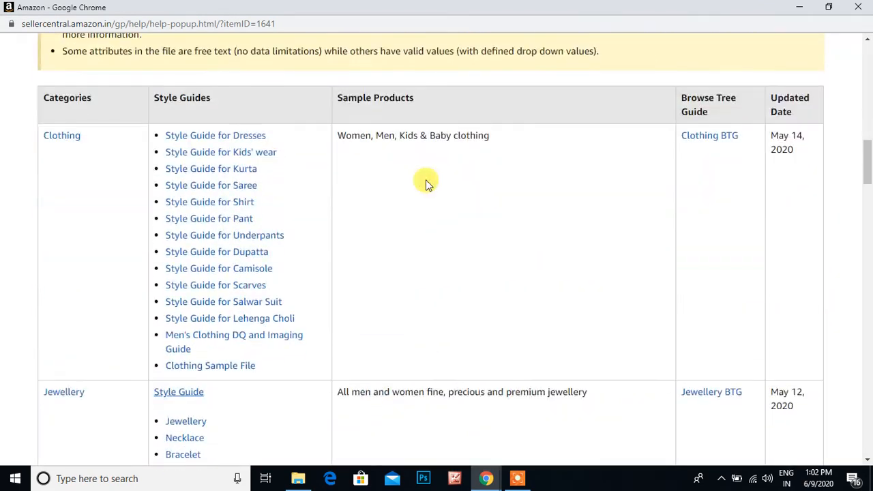
scroll(426, 181, down, 1)
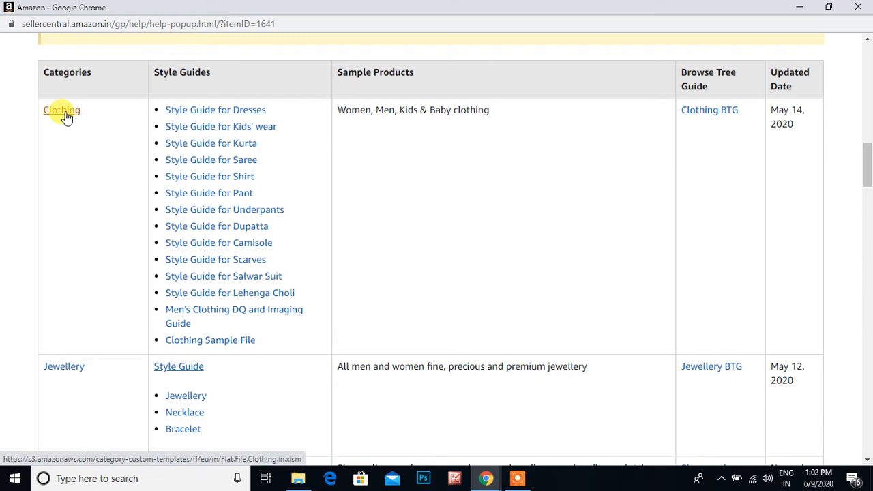
Look through the category table for the available product category templates, from Clothing to Home and back to Watches
scroll(68, 164, down, 2)
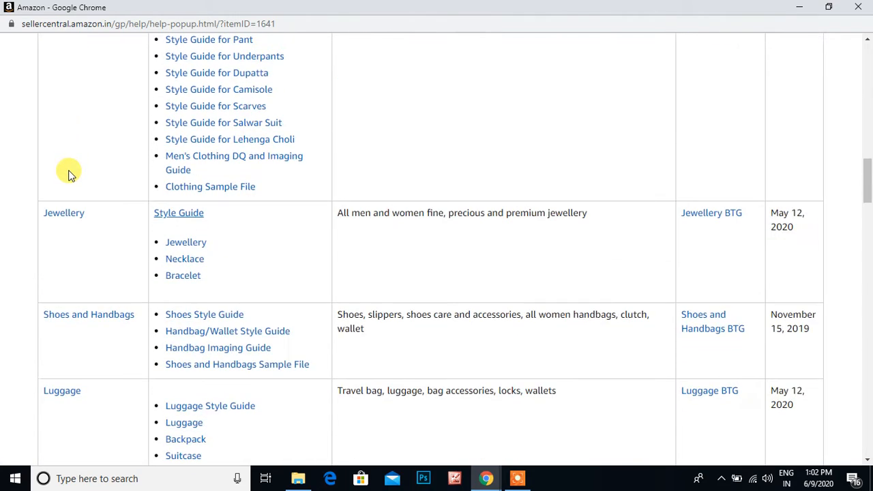
scroll(68, 174, down, 4)
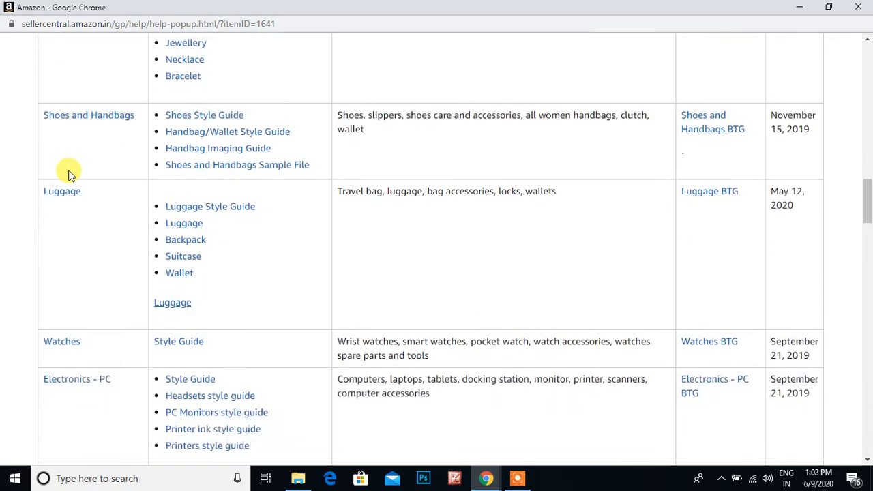
scroll(68, 176, down, 4)
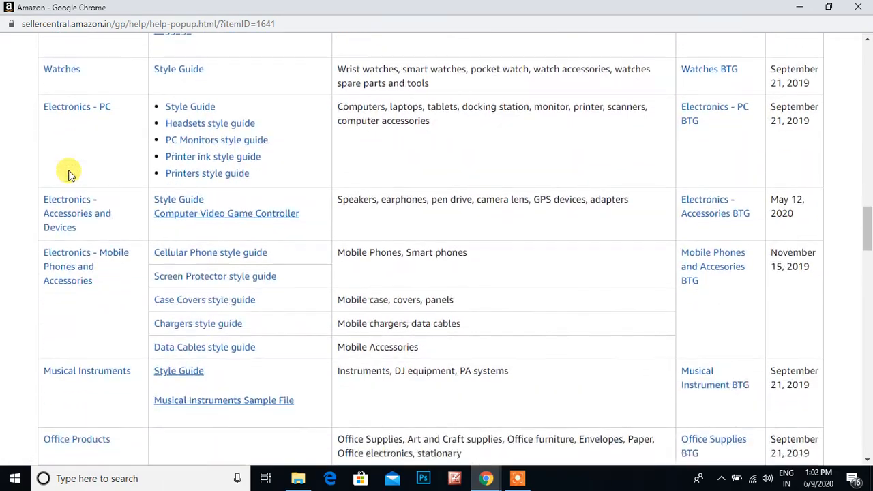
scroll(70, 175, down, 10)
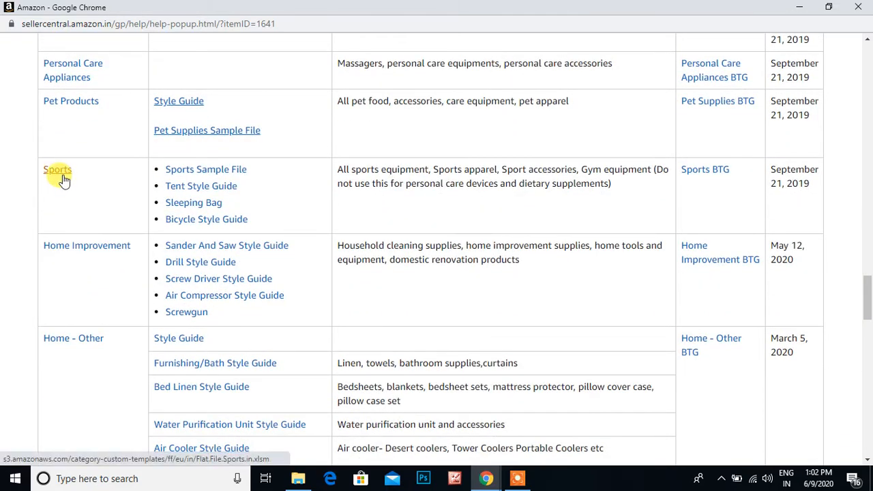
scroll(64, 178, up, 6)
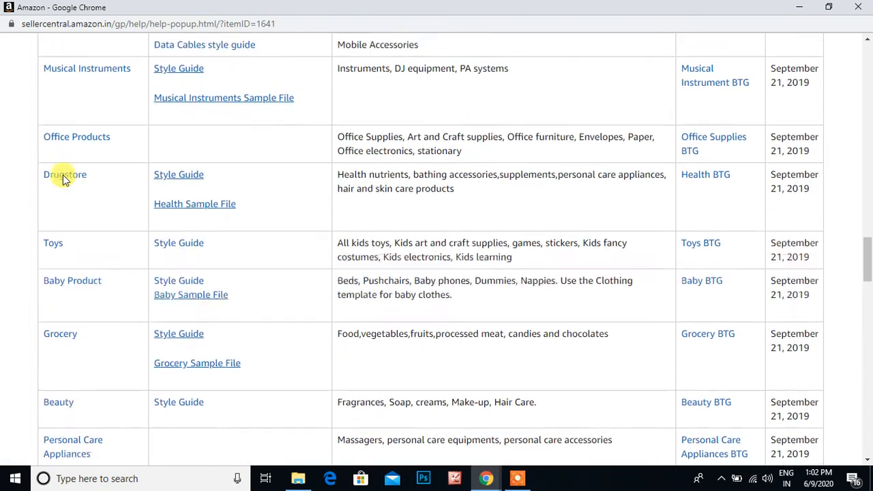
scroll(63, 175, up, 3)
scroll(63, 176, down, 6)
scroll(63, 176, up, 7)
scroll(63, 174, up, 3)
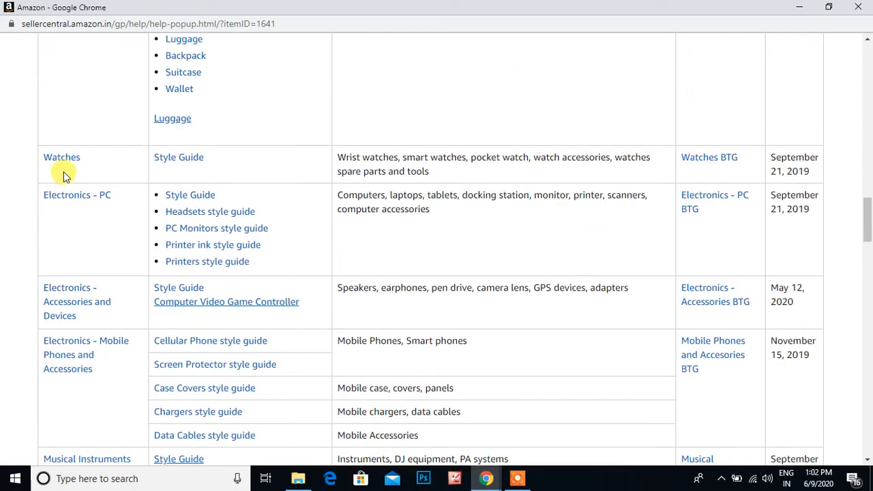
Download the Watches category template and open the workbook in Excel
click(62, 163)
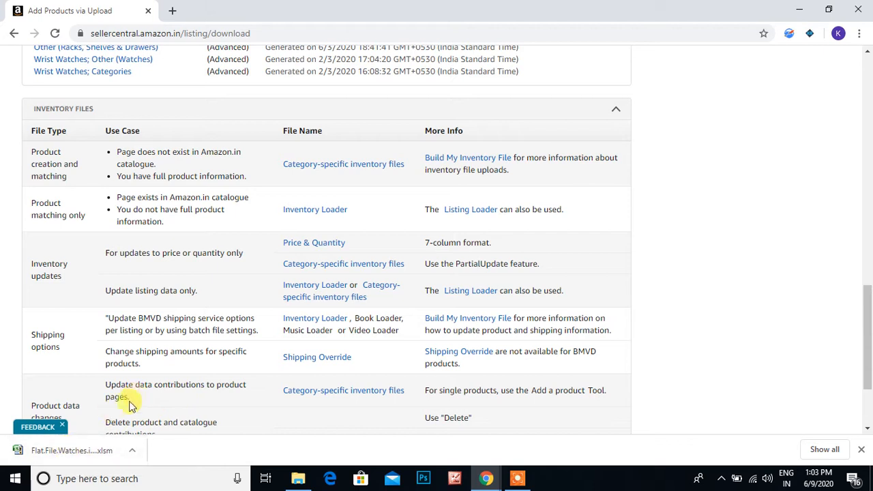
click(71, 450)
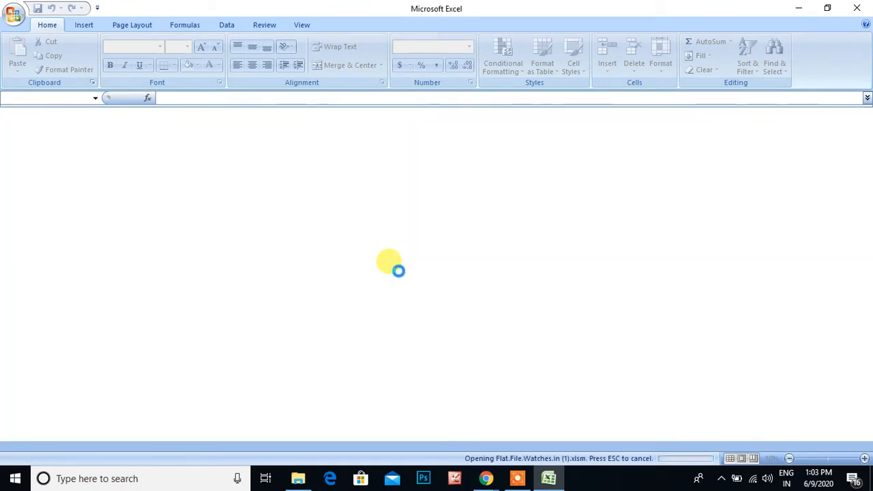
click(402, 271)
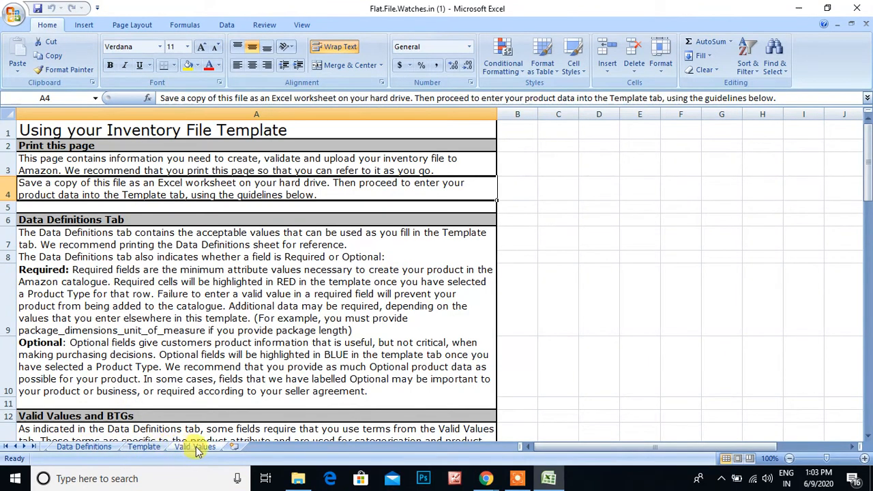
Compare the Template sheet's columns with the field explanations on the Data Definitions sheet
click(145, 449)
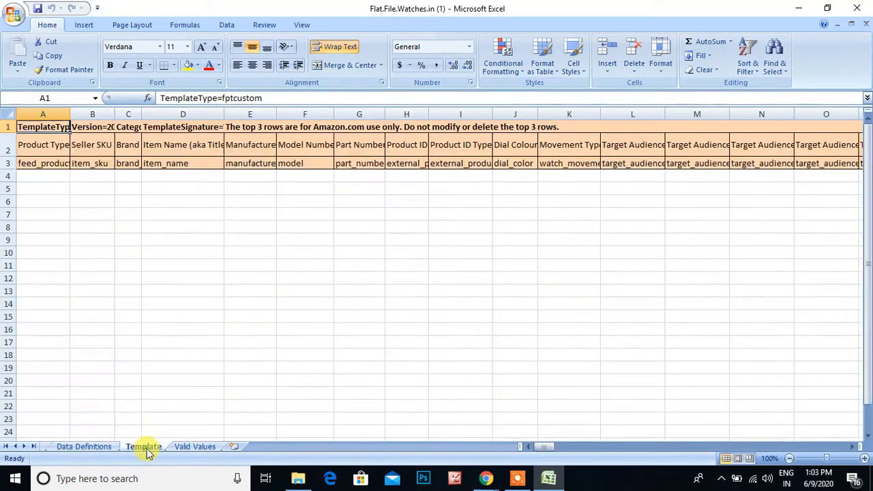
click(287, 223)
click(91, 448)
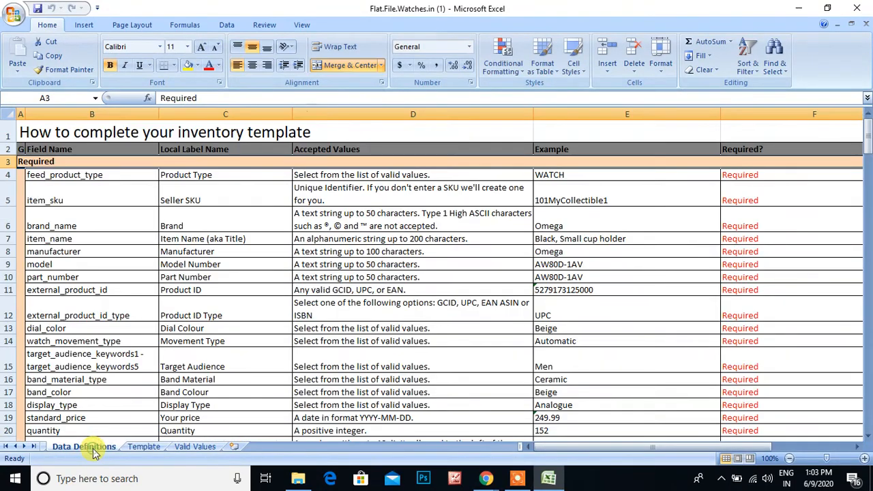
click(136, 447)
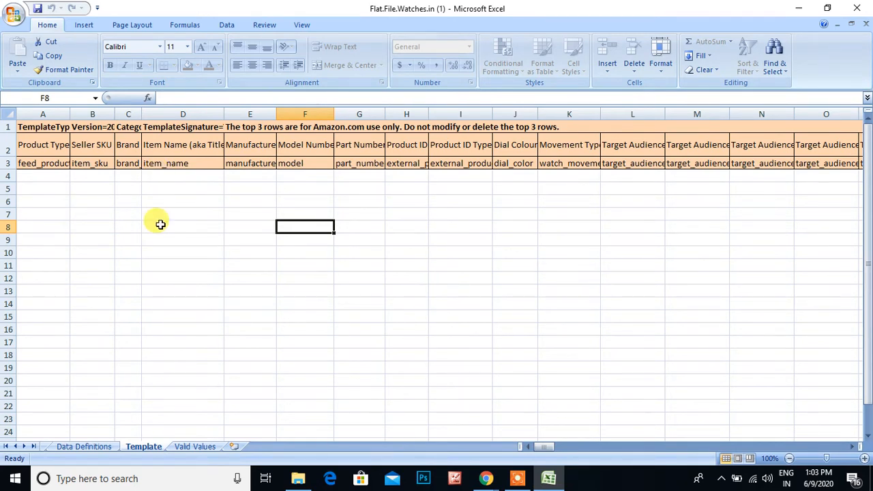
click(83, 446)
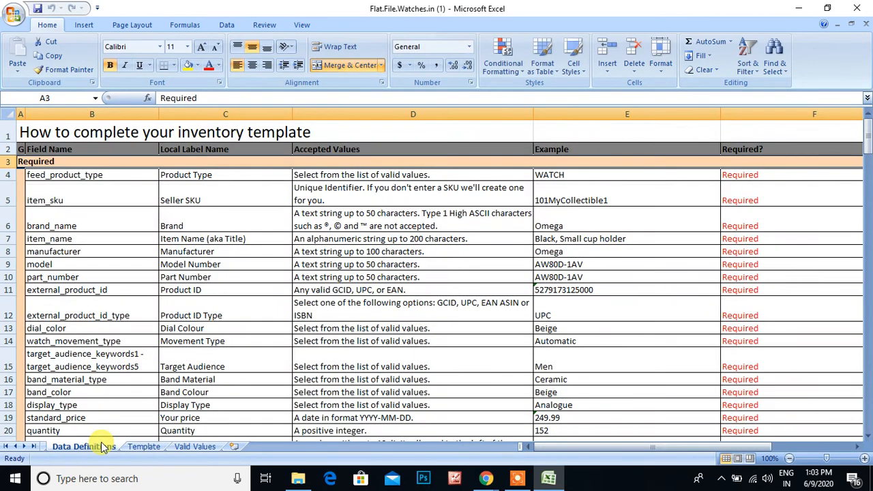
Read the item_sku row of the data definitions, checking its example and accepted values
click(96, 199)
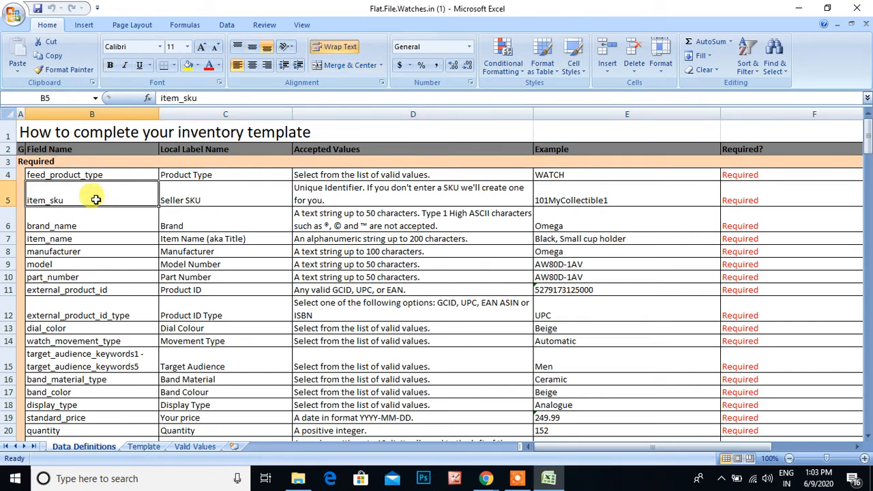
click(573, 193)
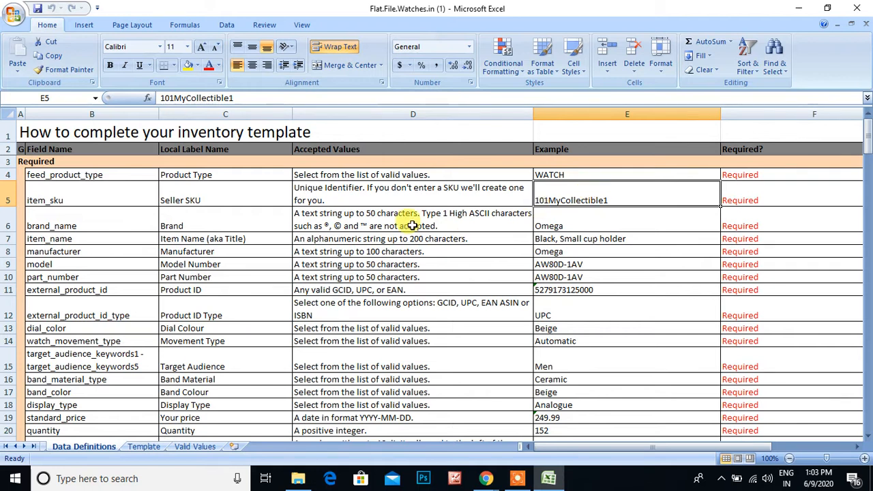
click(375, 193)
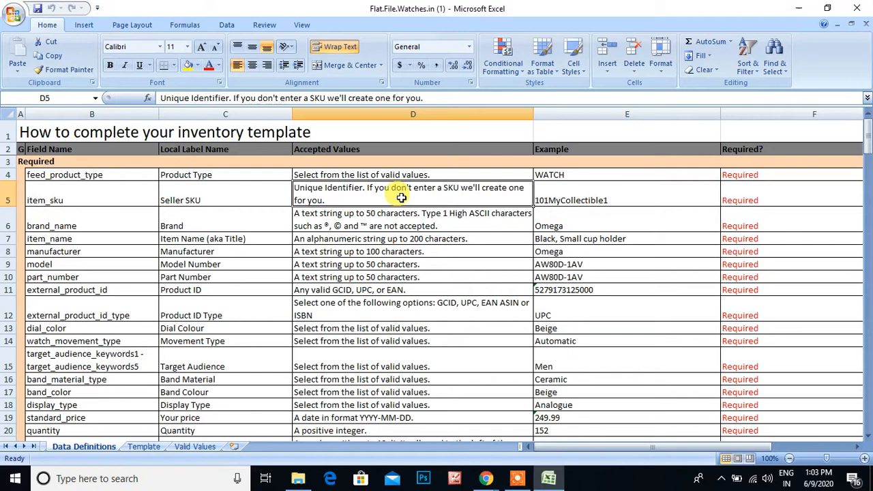
Check the Required? column down the data definitions, including the entry for the Variation Theme field
click(747, 148)
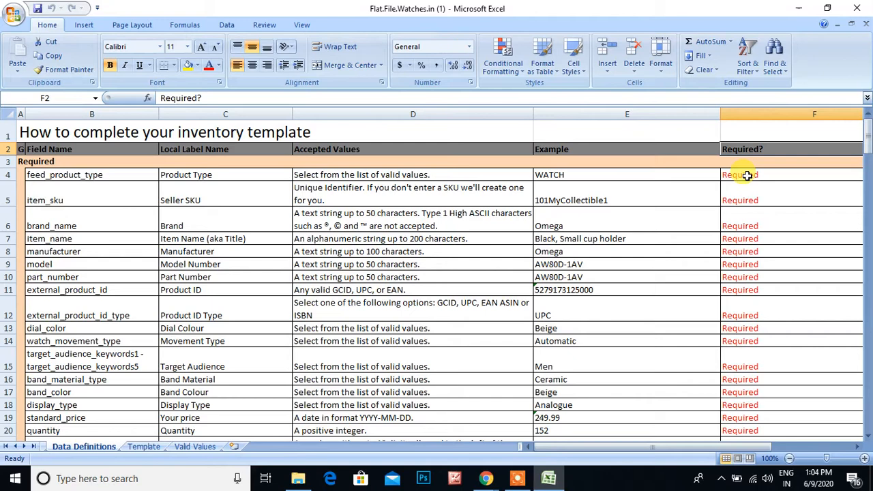
click(747, 176)
key(Down)
key(Down)
key(Down)
key(Down)
key(Down)
key(Down)
key(Down)
key(Down)
key(Down)
key(Down)
key(Down)
key(Down)
key(Down)
key(Down)
key(Down)
key(Down)
key(Down)
key(Down)
key(Down)
key(Down)
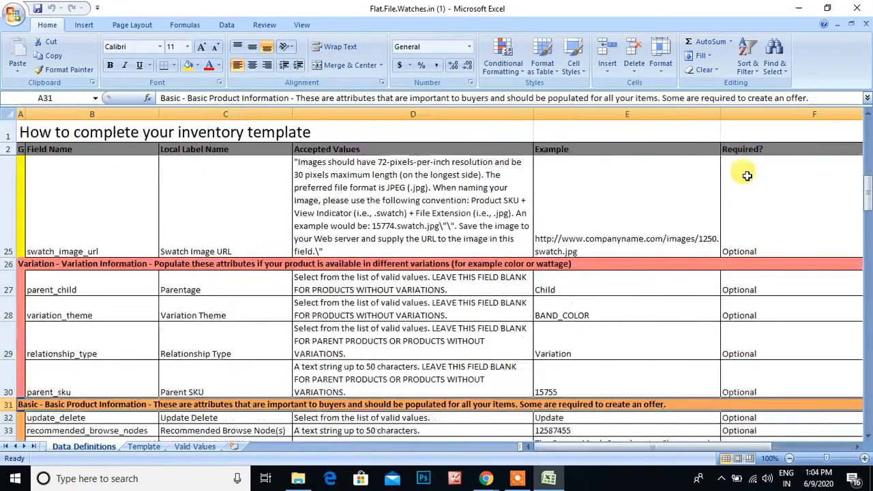
scroll(747, 175, down, 1)
click(747, 176)
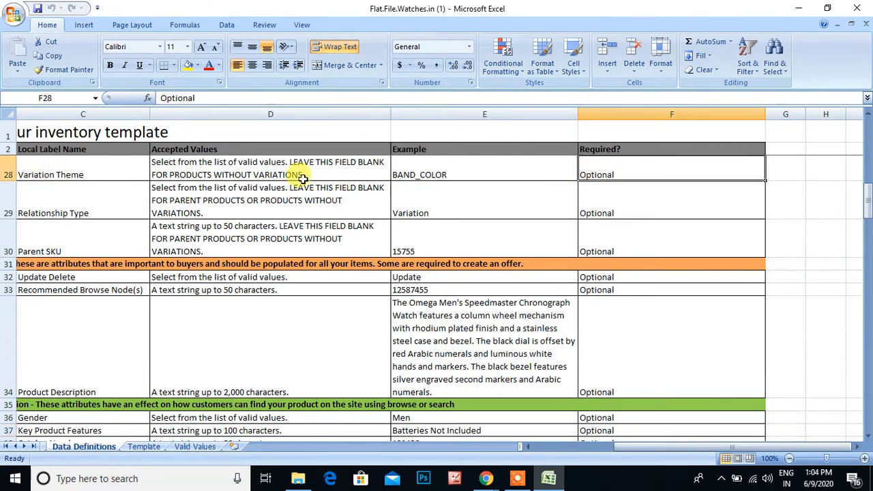
click(55, 168)
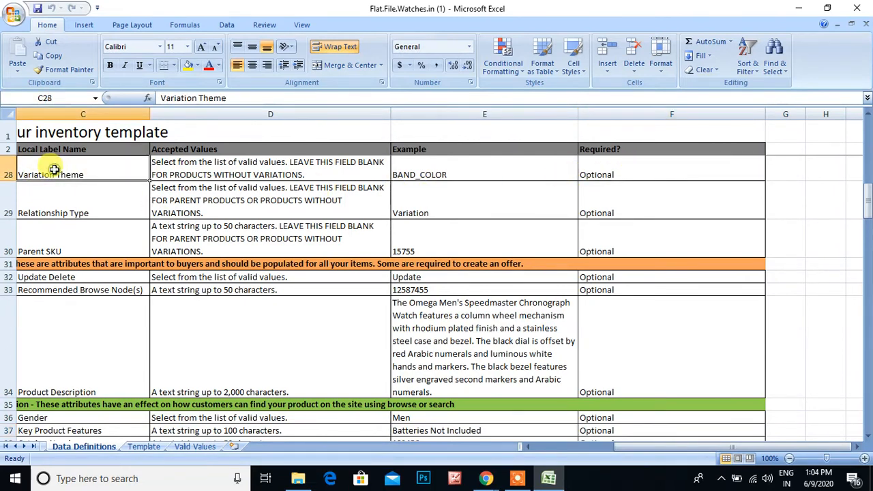
click(620, 168)
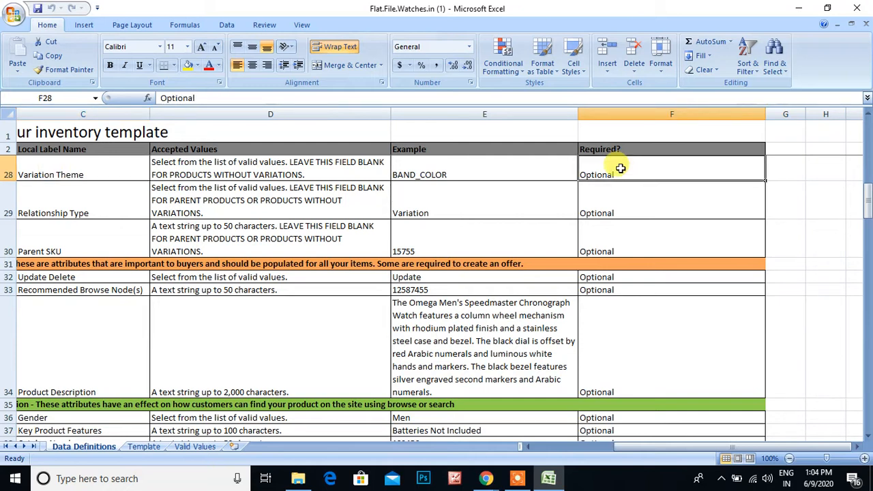
Set the product type in cell A4 of the Template sheet to watches
click(144, 447)
click(51, 171)
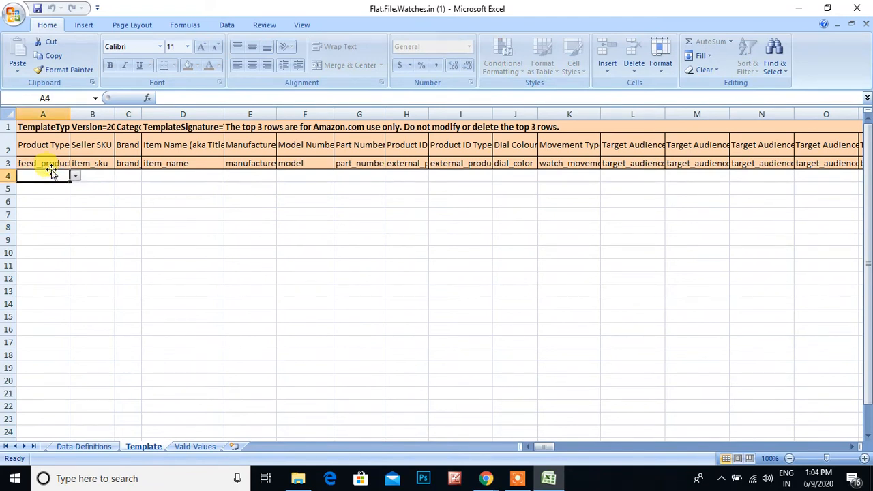
click(76, 176)
click(60, 191)
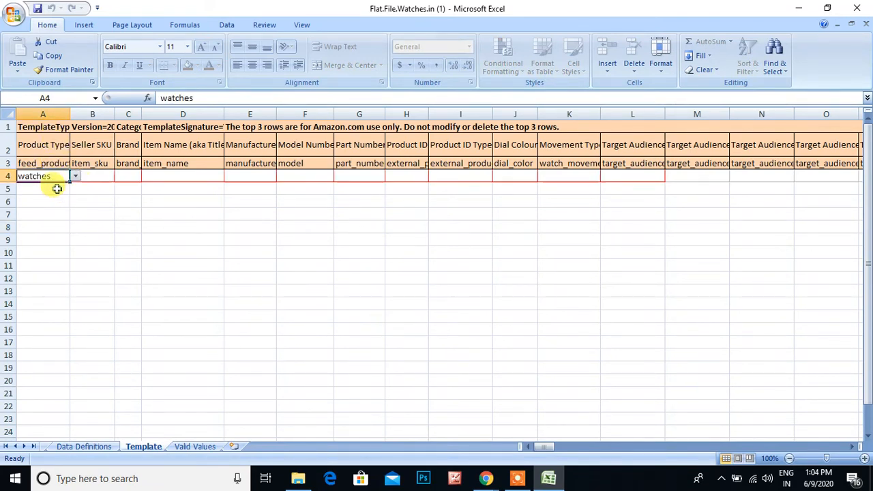
Enter ABC as the seller SKU and XYZ as the brand in row 4
click(98, 174)
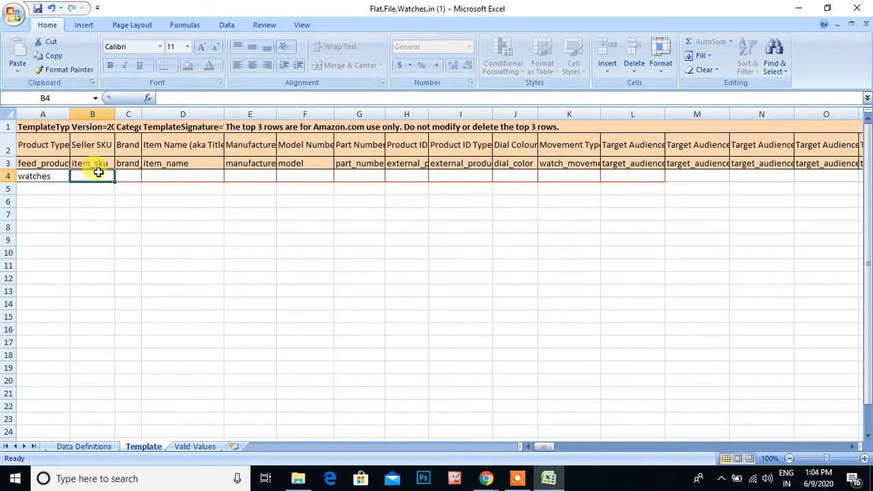
text(ABC)
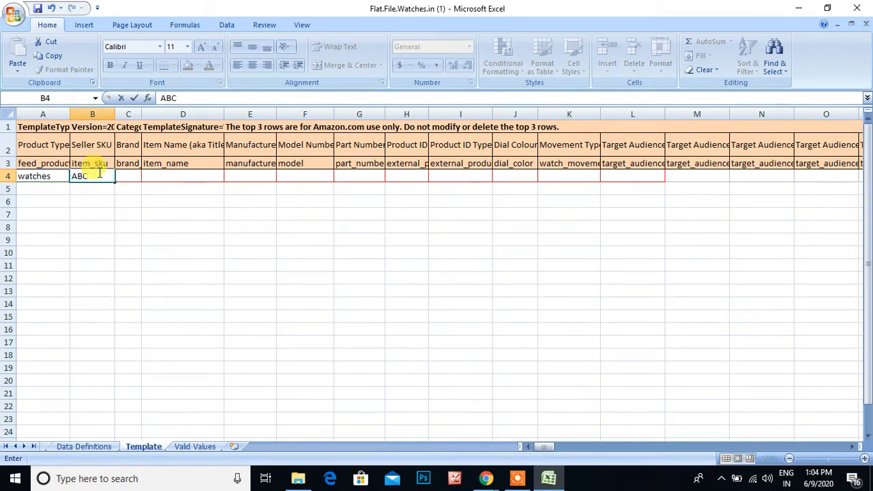
key(Tab)
text(X)
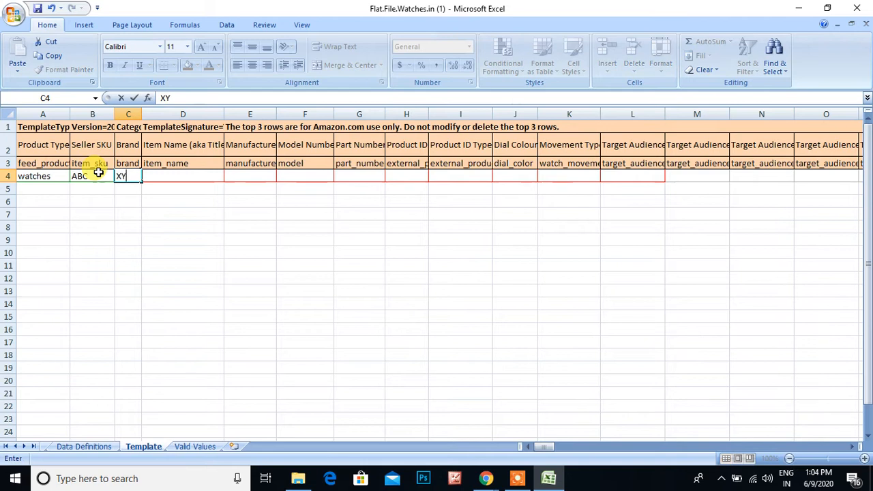
key(Tab)
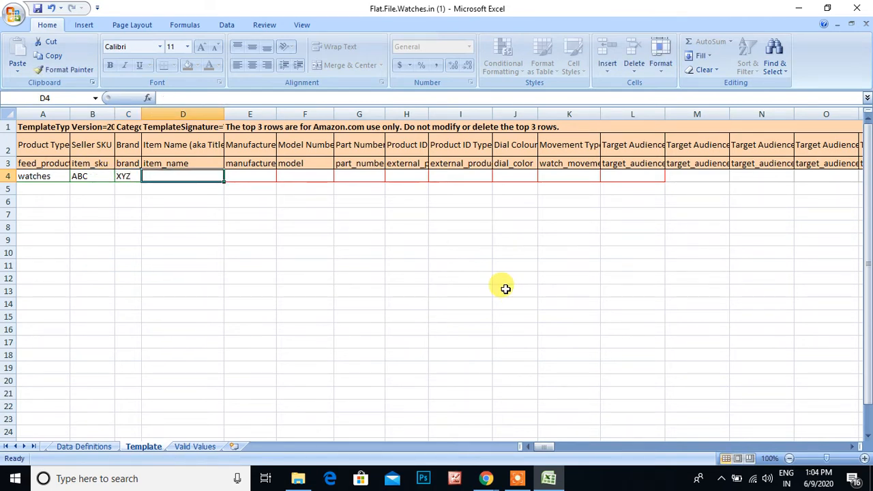
Switch to Chrome, open the Amazon shopping site in a new tab and search it for WATCH
click(486, 478)
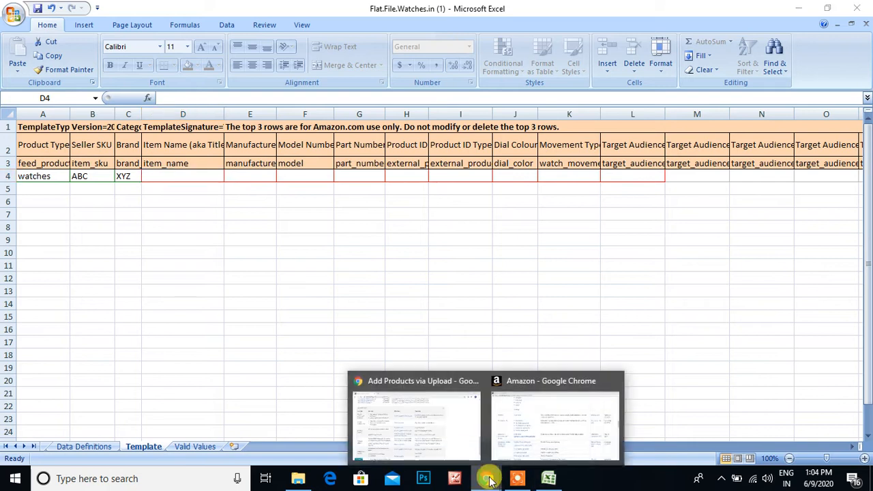
click(436, 432)
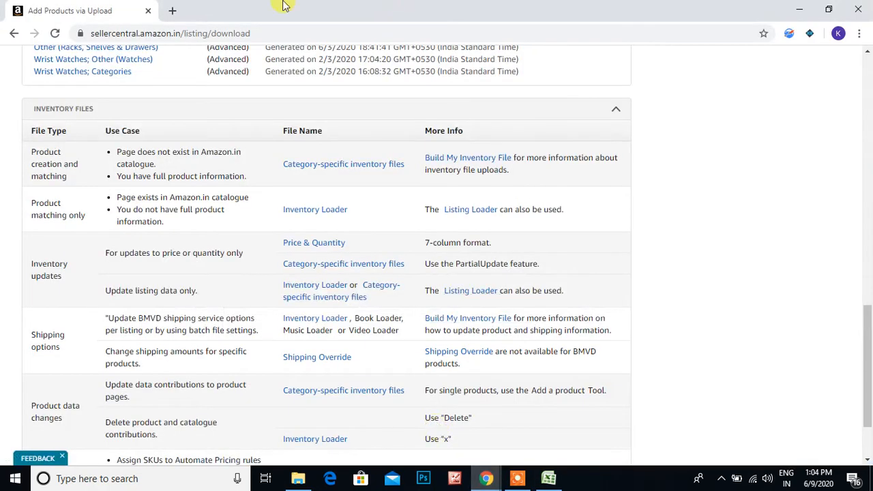
click(174, 11)
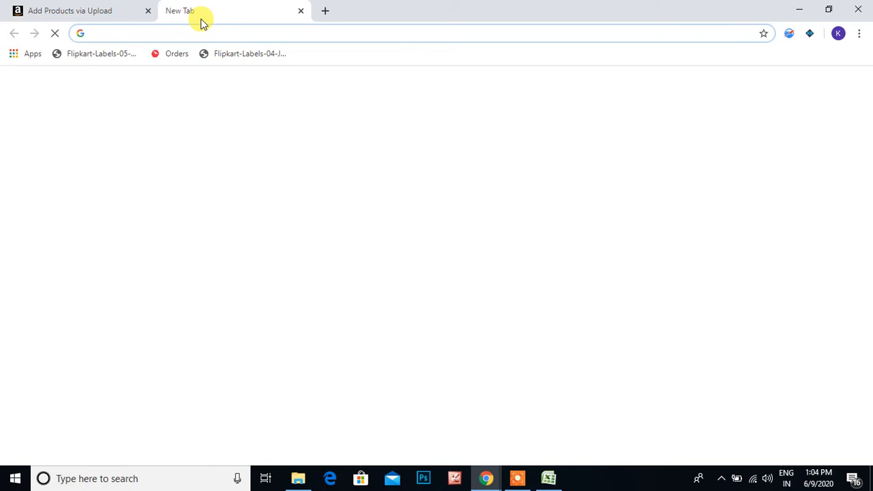
text(AMAZON)
key(Return)
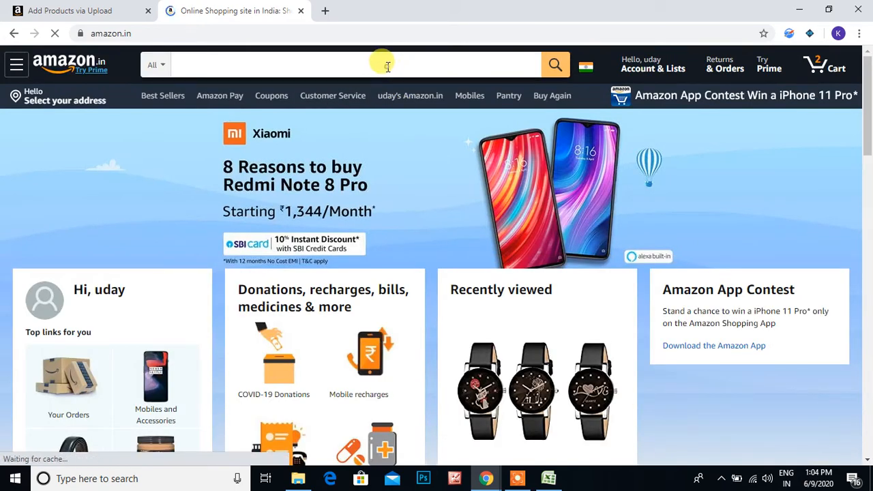
click(386, 66)
text(WATCH)
key(Return)
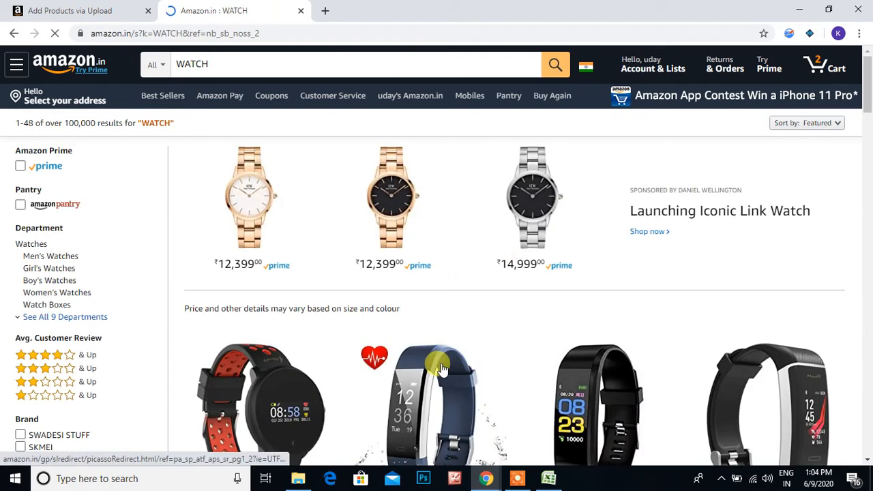
Open the Redux analogue men's and boys' watch listing and highlight its full title as an item name example
scroll(442, 368, down, 10)
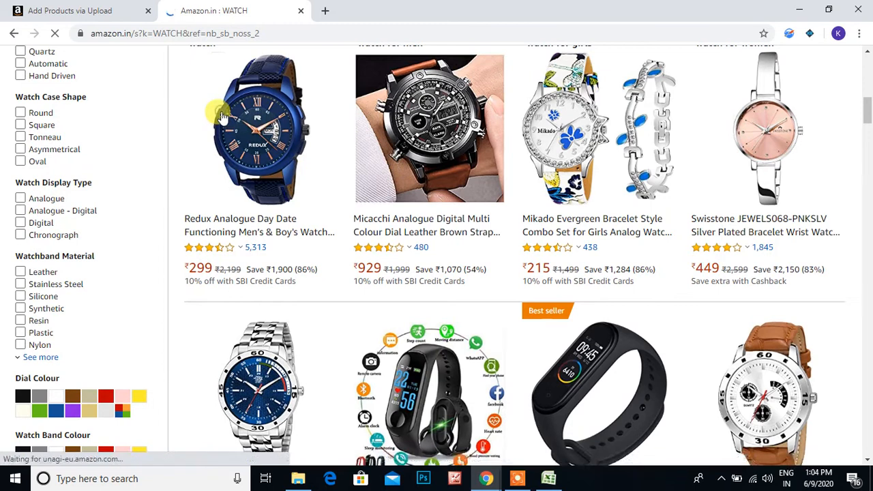
click(221, 117)
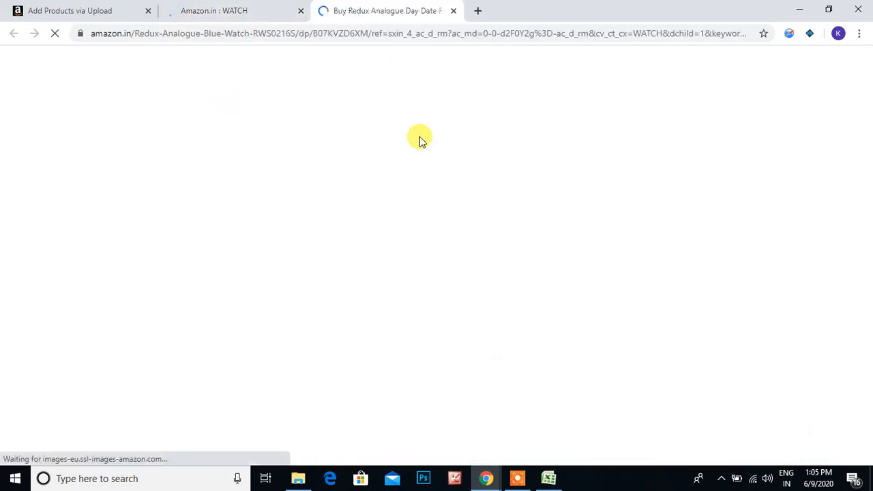
scroll(420, 141, down, 1)
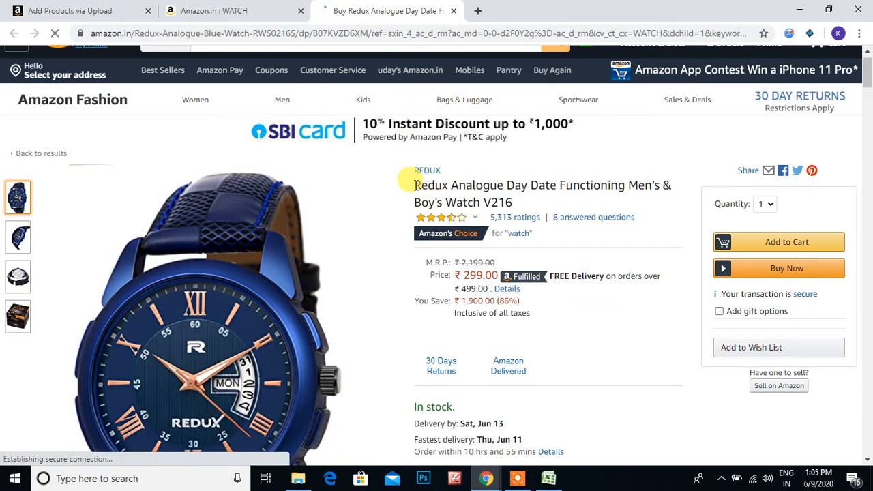
drag(412, 184, 519, 204)
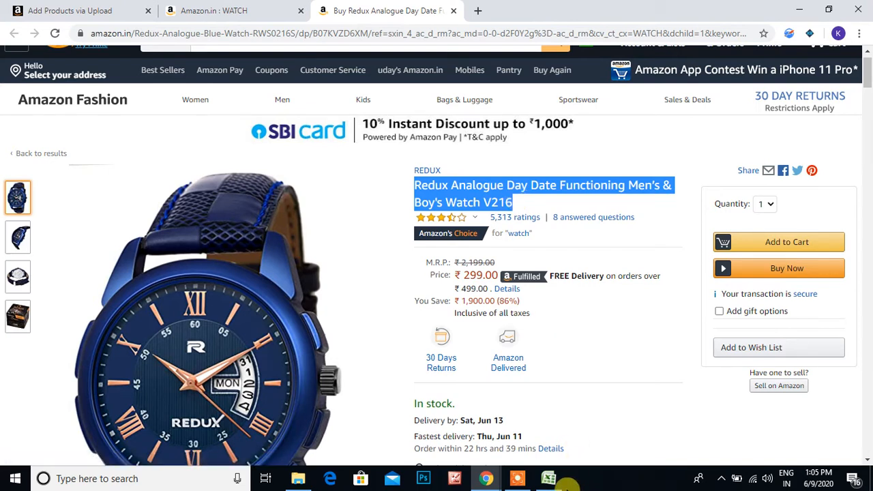
Return to the Excel template and enter ABC as both the model number and the part number in row 4
click(549, 478)
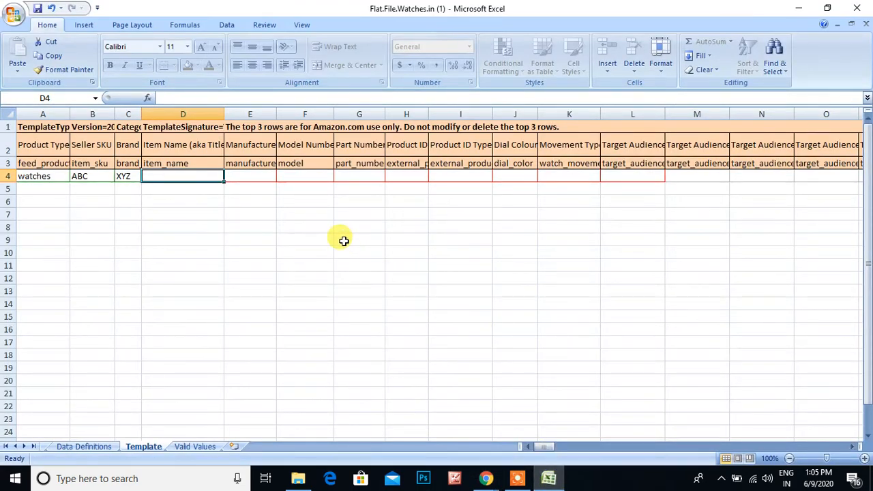
click(242, 174)
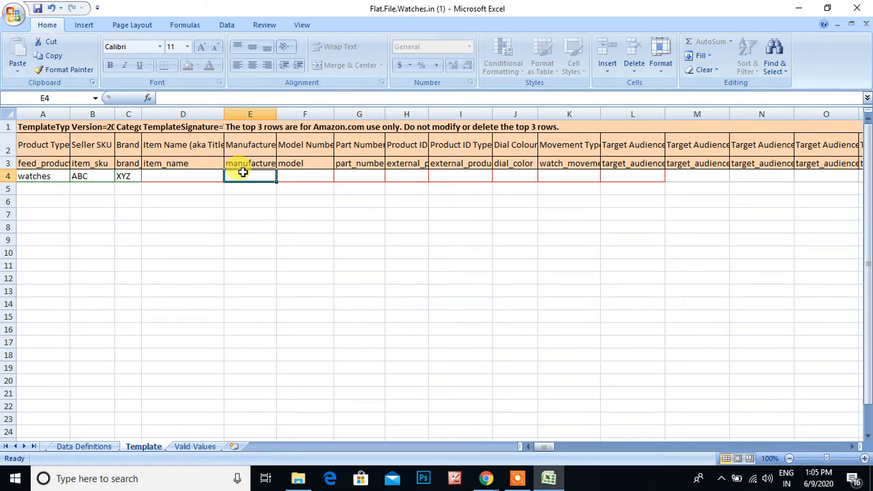
key(Tab)
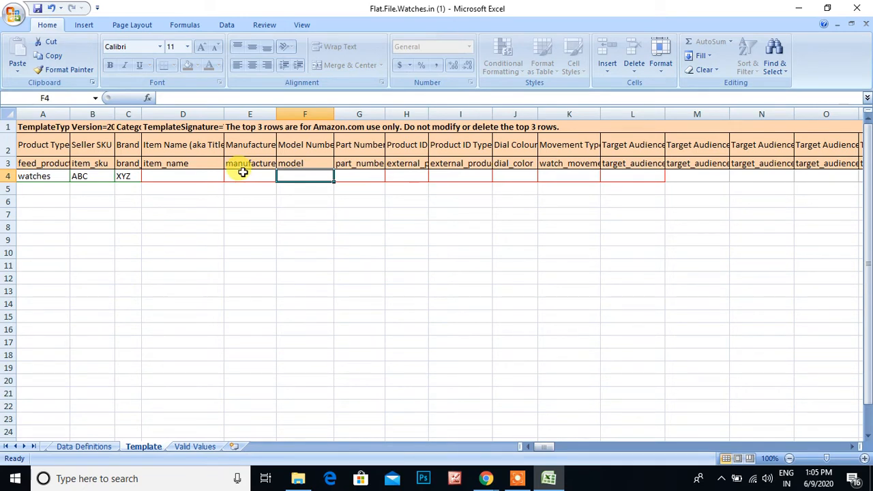
text(ABC)
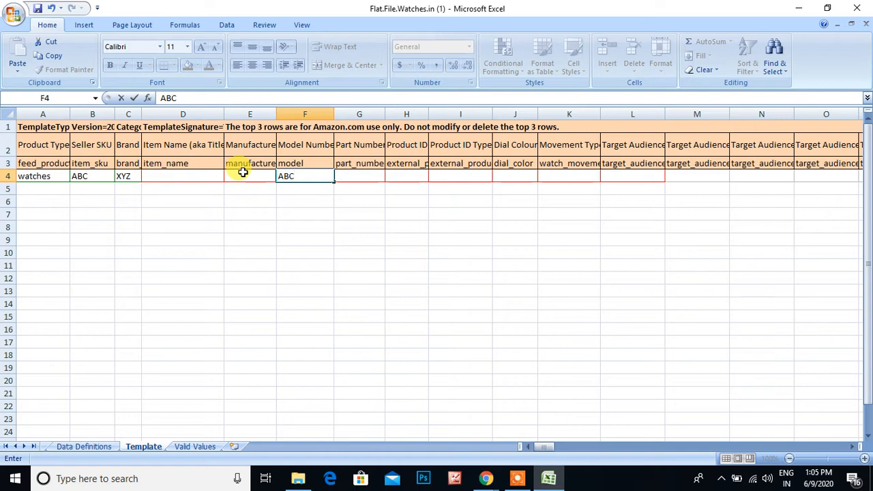
key(Tab)
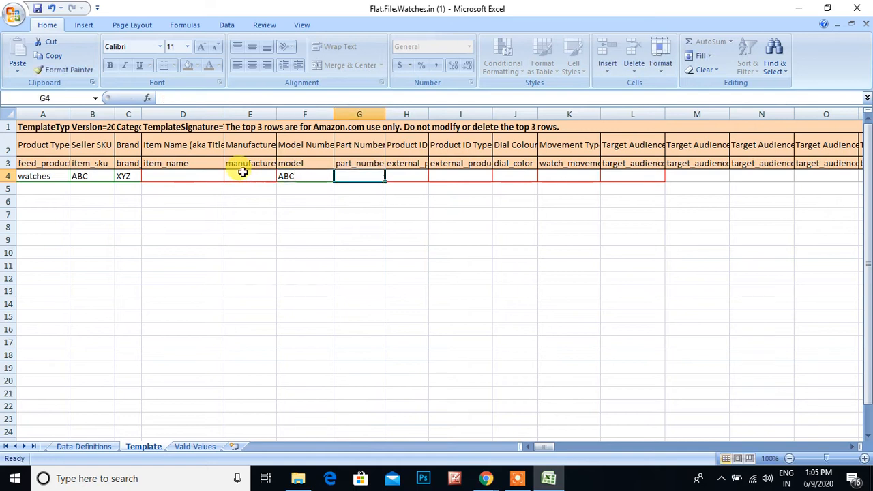
text(ABC)
key(Tab)
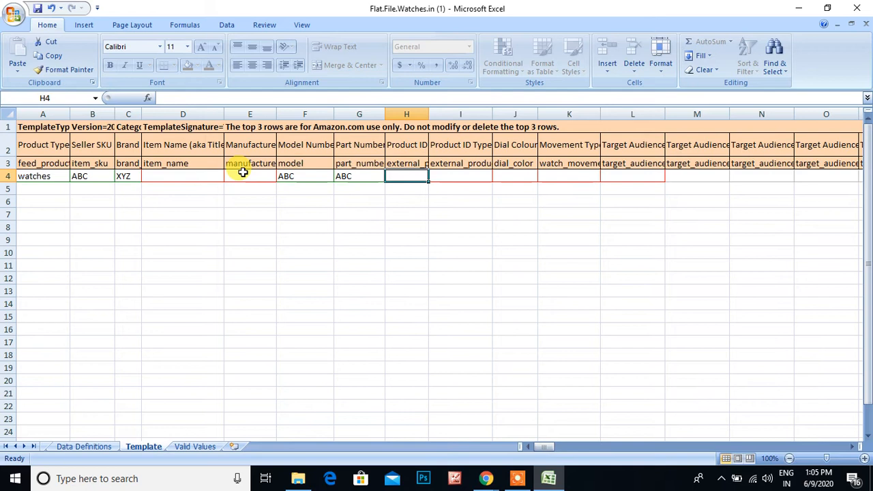
Examine the Product ID and Product ID Type columns of the Template sheet
key(Tab)
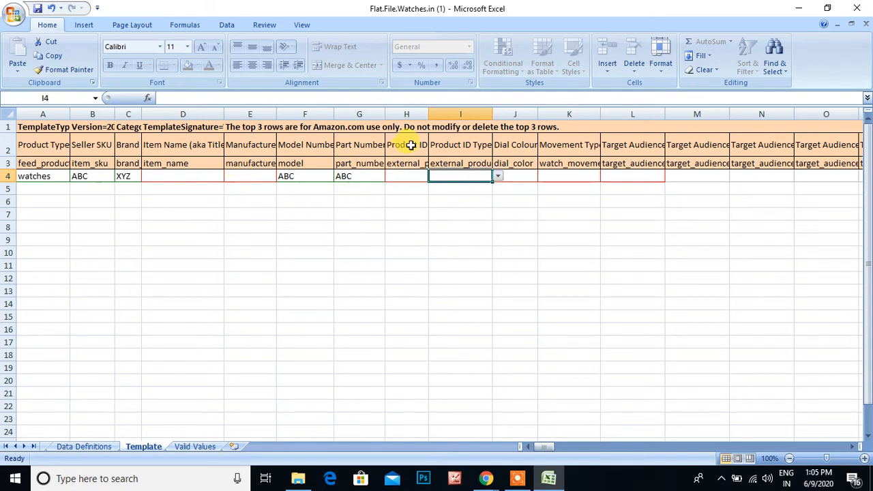
drag(413, 145, 468, 171)
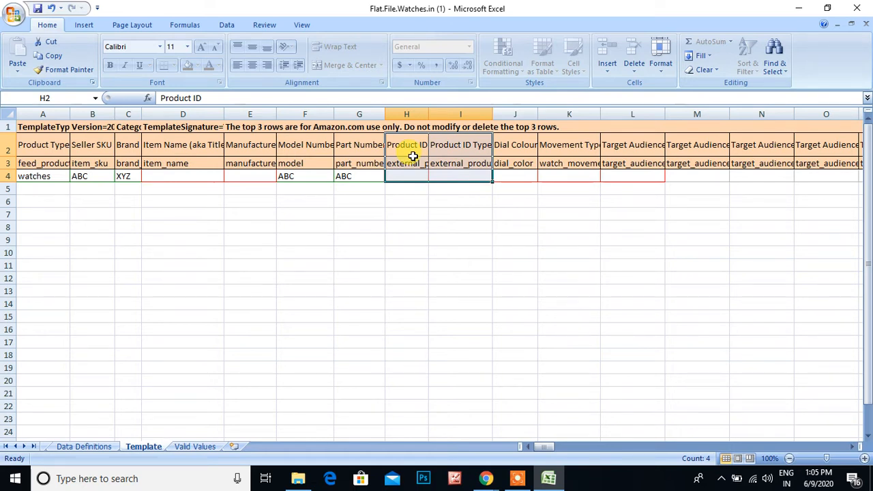
key(Down)
key(Down)
key(Right)
key(Right)
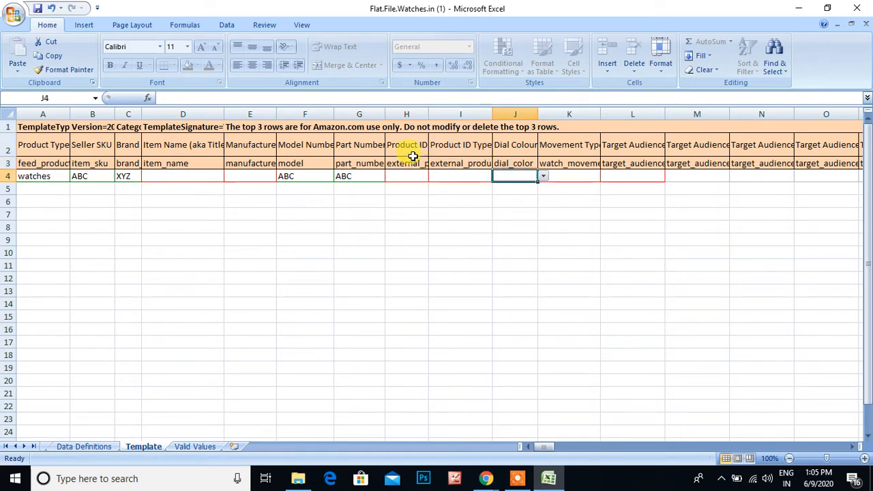
Set the movement type in cell K4 to Automatic
key(Up)
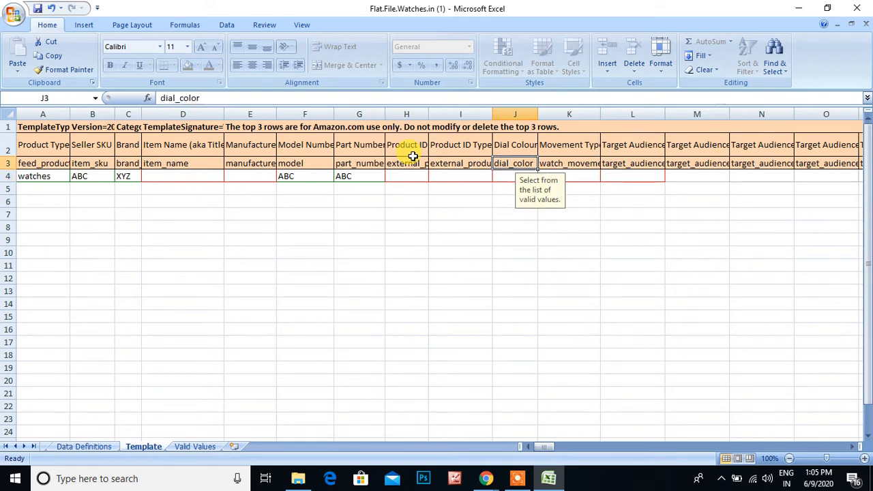
key(Right)
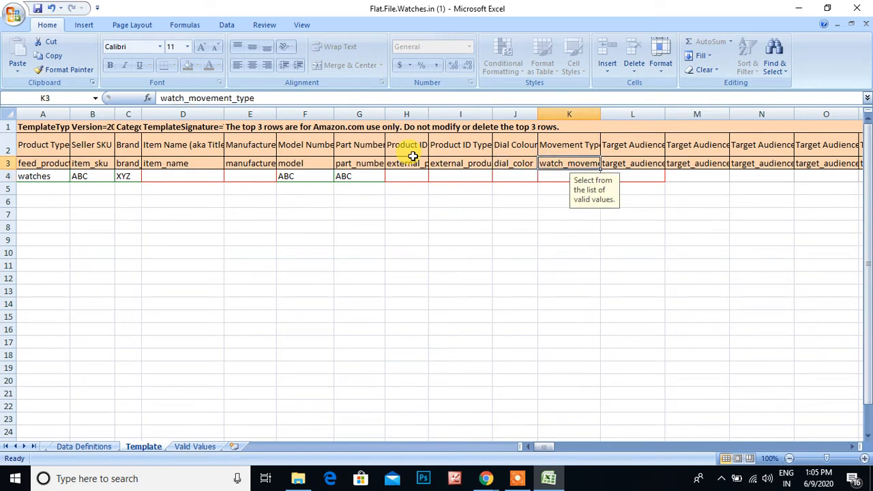
key(Right)
key(Left)
key(Down)
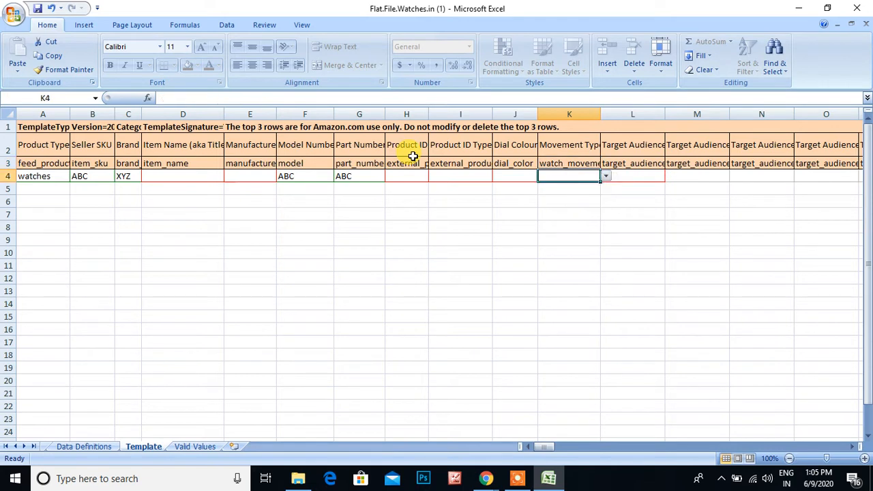
click(605, 176)
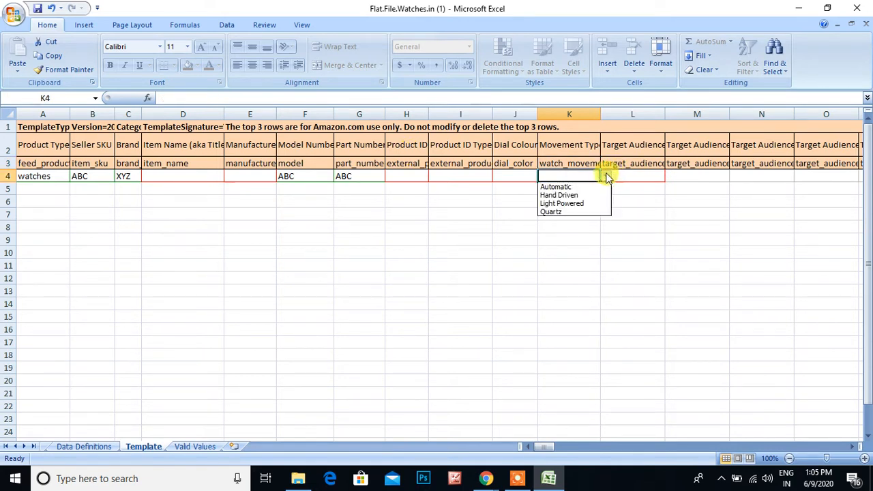
click(556, 187)
Set the dial colour to Black and the first target audience to Women in row 4
click(523, 176)
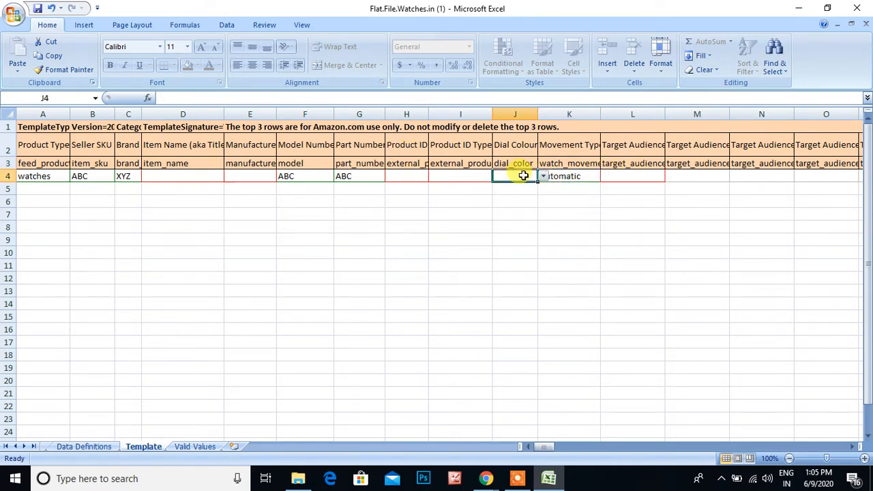
click(543, 177)
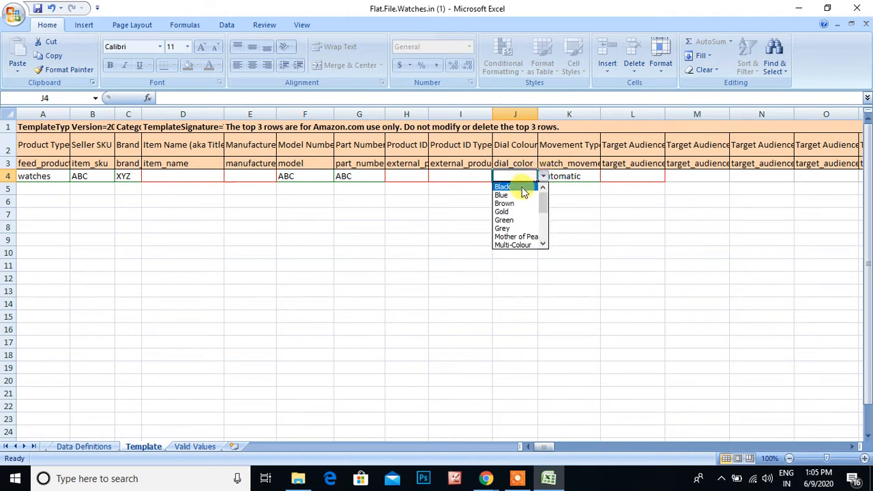
click(522, 187)
click(659, 179)
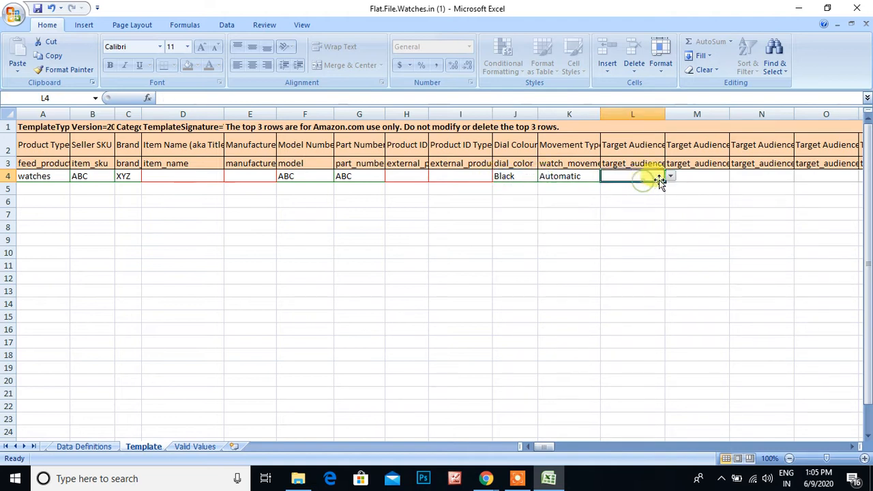
click(670, 177)
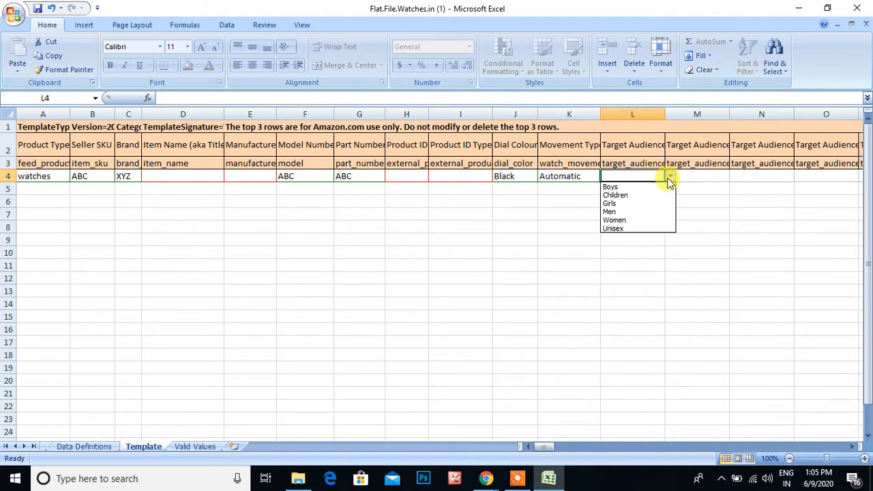
click(628, 221)
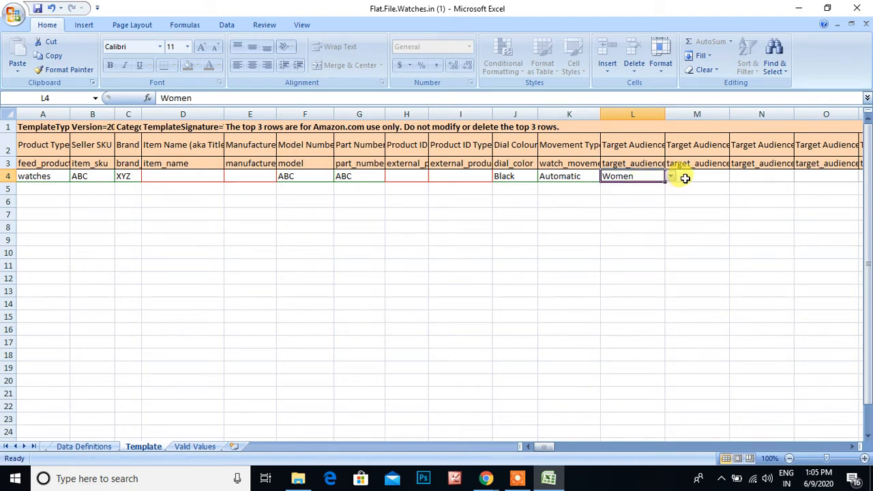
Check the options for the second target audience and review the following template columns through Maximum Retail Price and Main Image URL
click(685, 178)
click(733, 178)
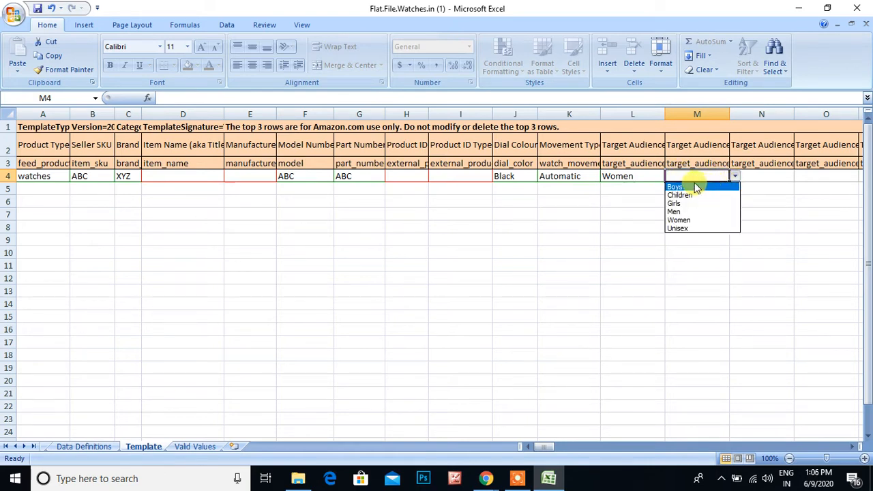
key(Escape)
key(Right)
key(Right)
key(Right)
key(Right)
key(Right)
key(Right)
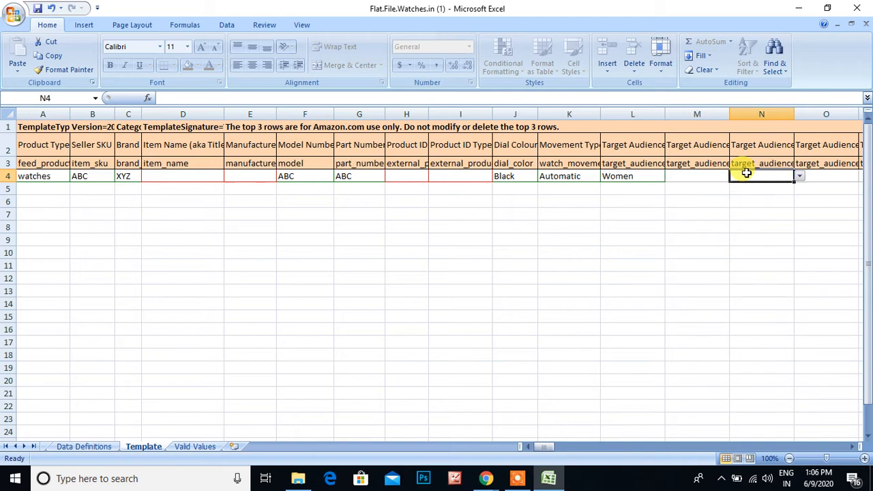
key(Right)
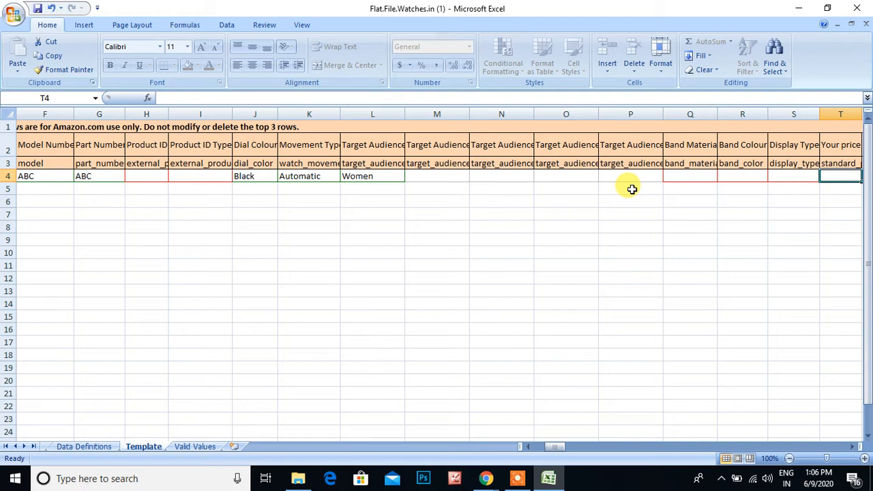
key(Right)
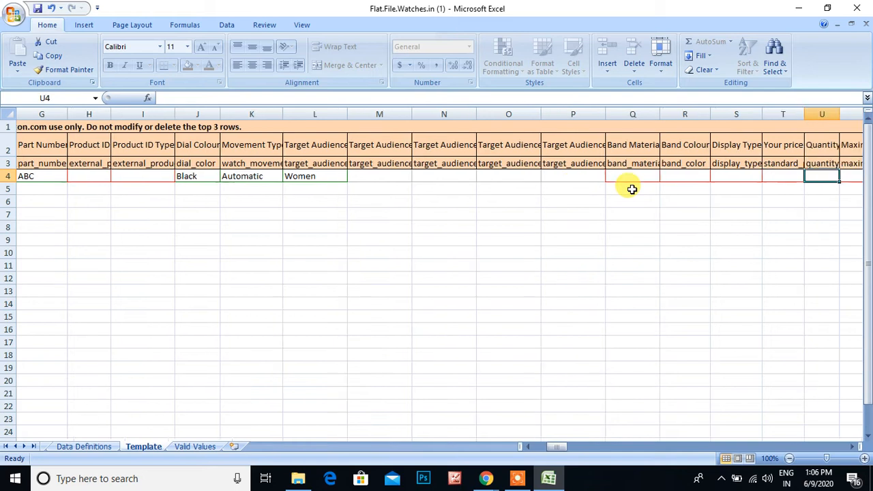
key(Right)
key(Right)
key(Left)
key(Left)
key(Left)
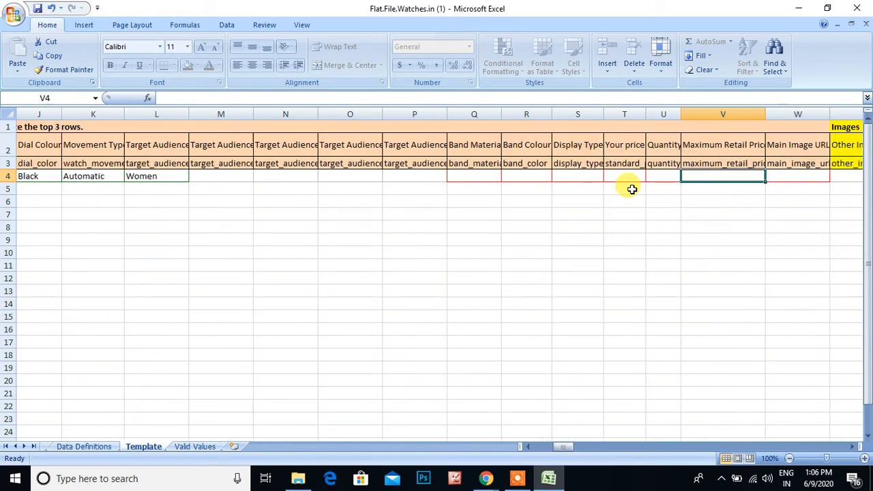
Set the band material in cell Q4 to Fabric
key(Left)
key(Left)
key(Left)
key(Left)
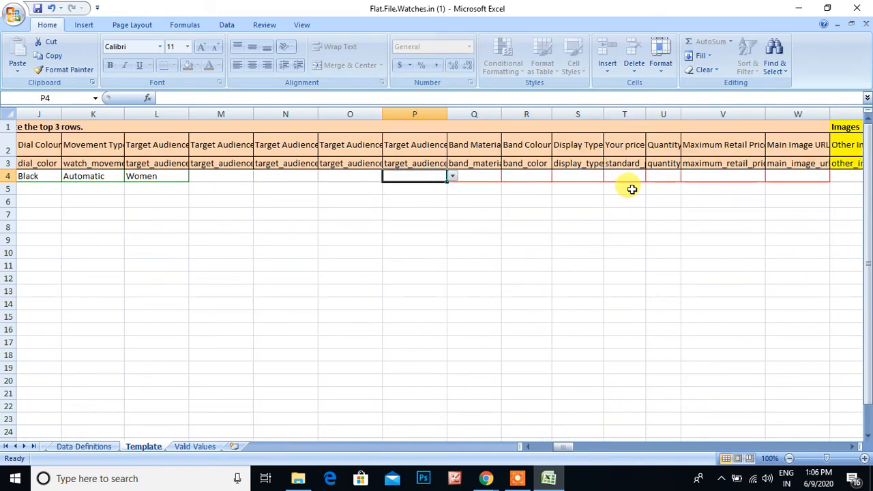
click(486, 175)
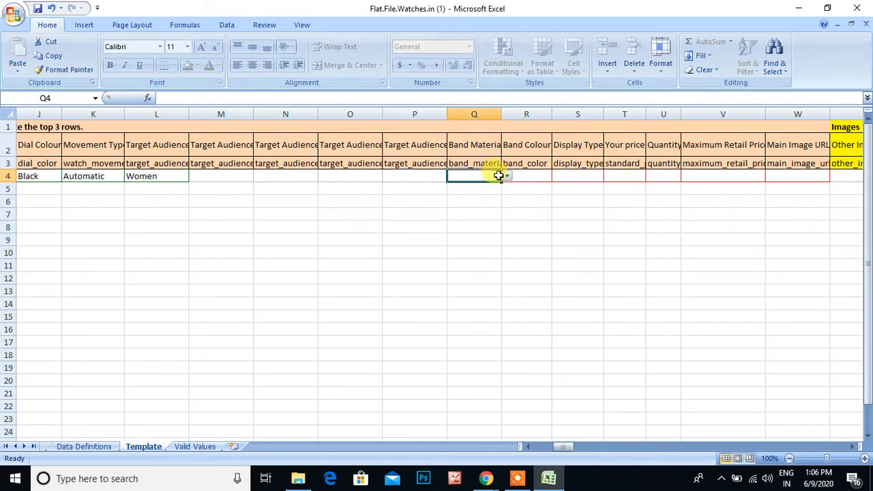
click(507, 176)
click(485, 194)
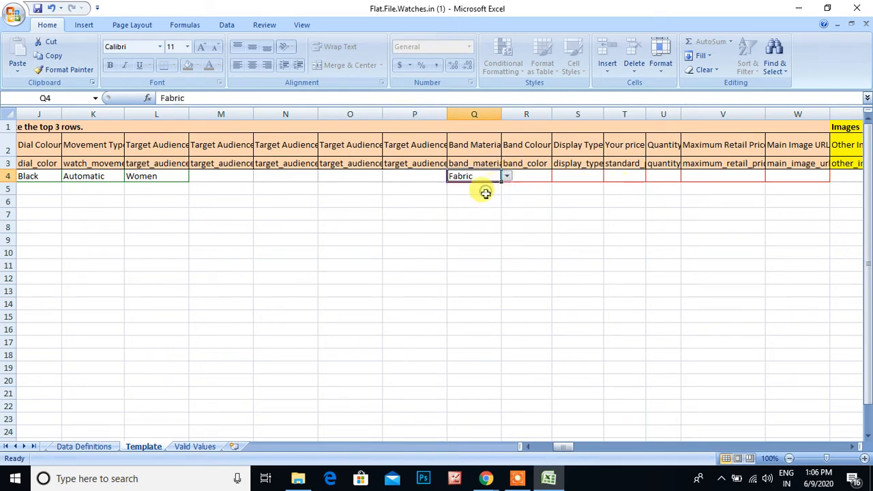
Set the band colour to Black and the display type to Analogue in row 4
click(531, 175)
click(558, 175)
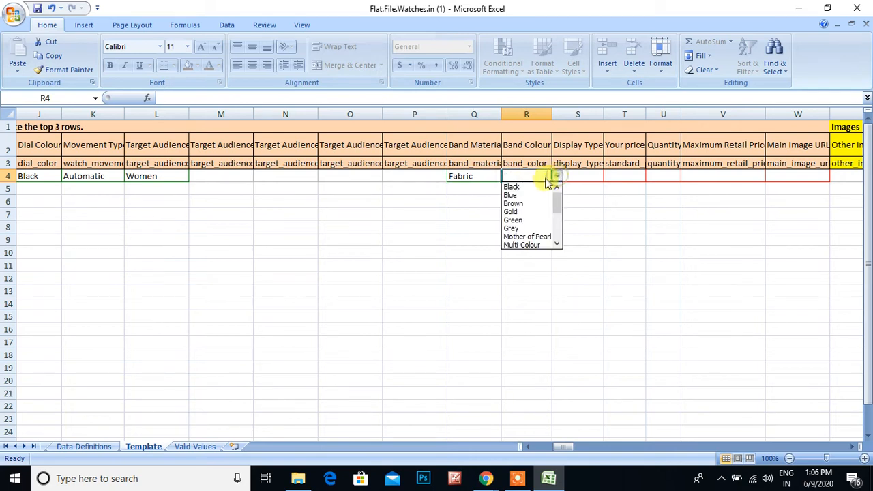
click(539, 187)
click(577, 178)
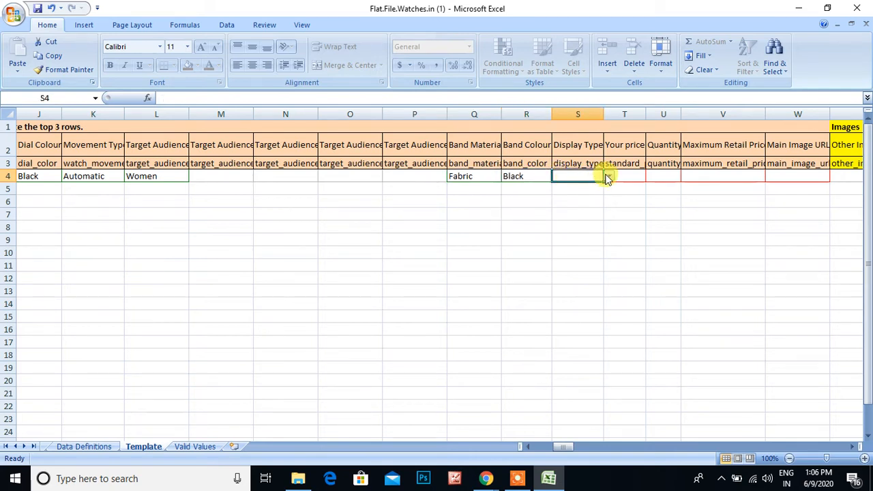
click(608, 177)
click(588, 187)
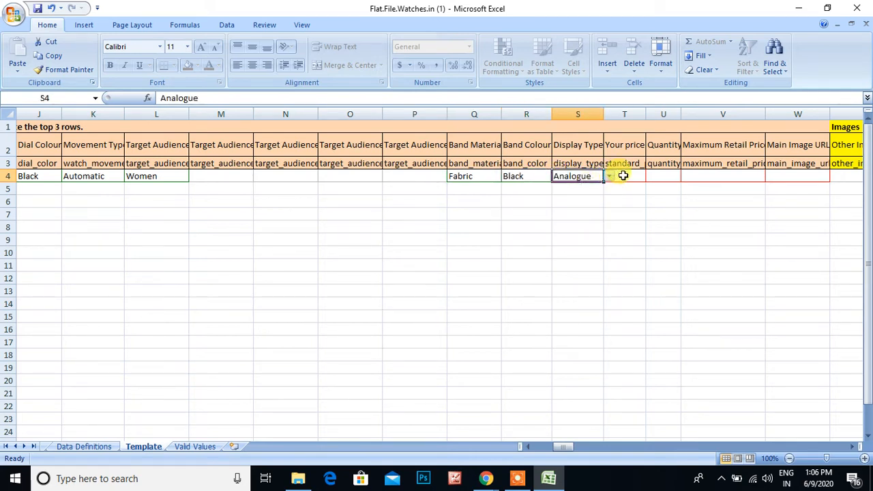
Enter 599 as your price, 100 as the quantity and 899 as the maximum retail price in row 4
click(623, 175)
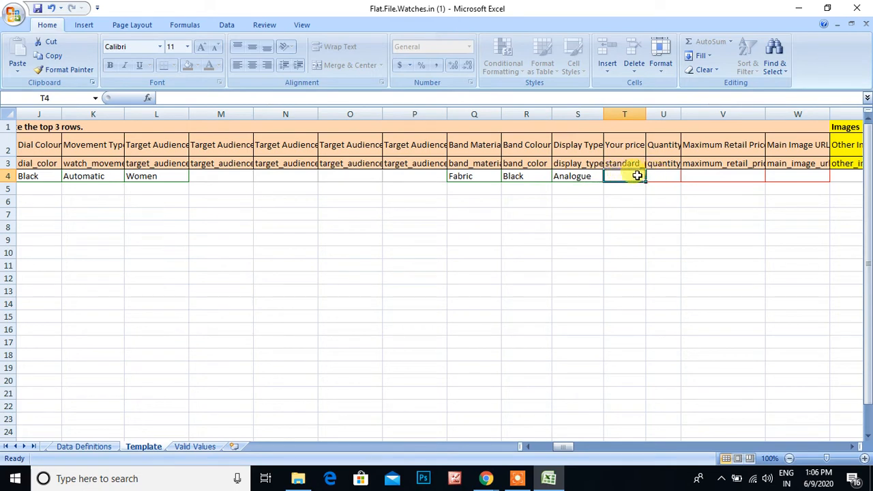
text(599)
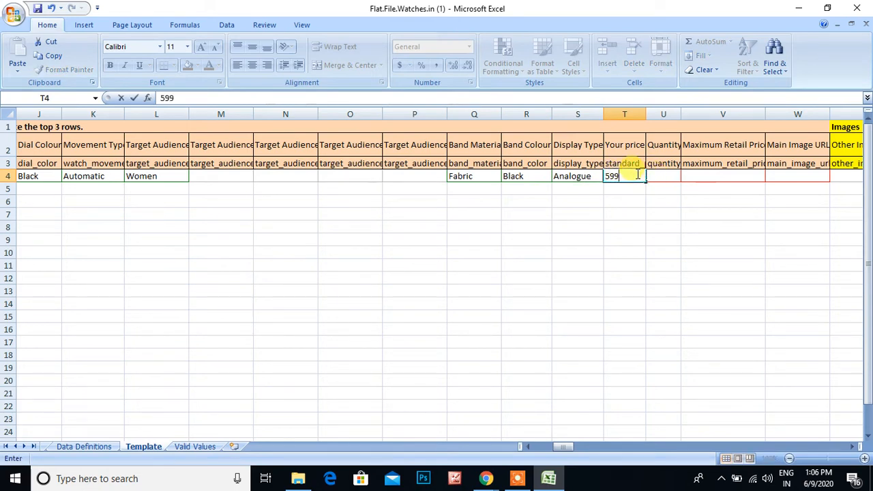
key(Tab)
text(100)
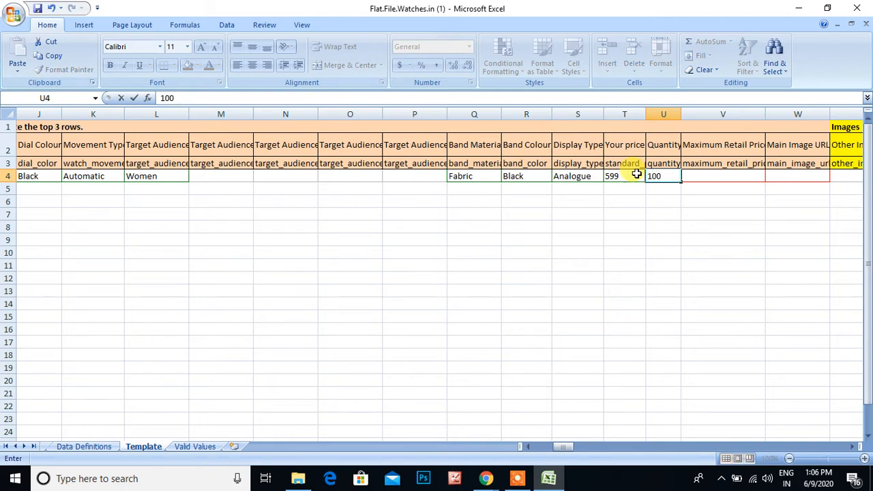
key(Tab)
text(899)
key(Tab)
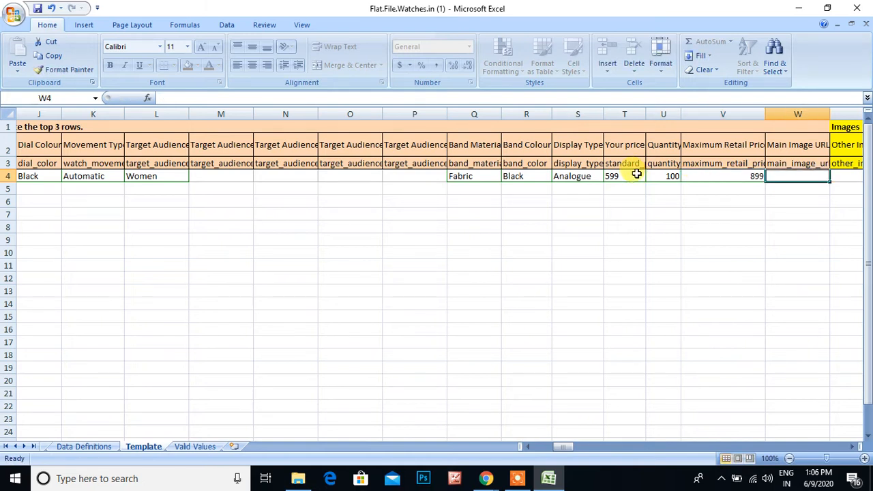
Review the image columns from Main Image URL through the Other Image URLs and the guidance note for Other Image URL1
key(Tab)
key(Tab)
key(Tab)
key(Tab)
key(Tab)
key(Tab)
key(Tab)
key(Tab)
key(Tab)
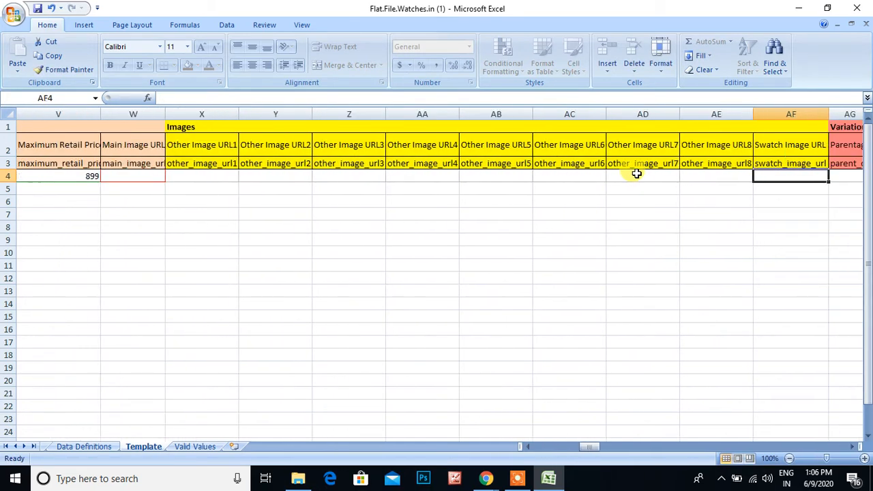
key(Tab)
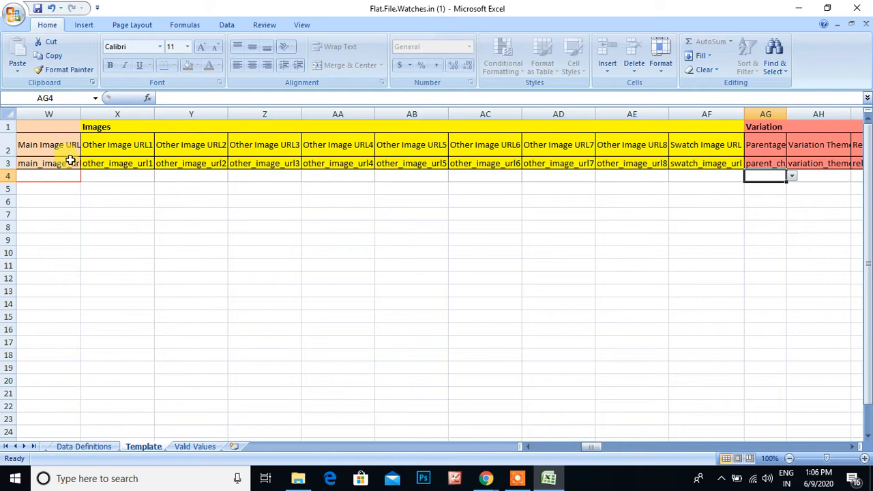
click(70, 176)
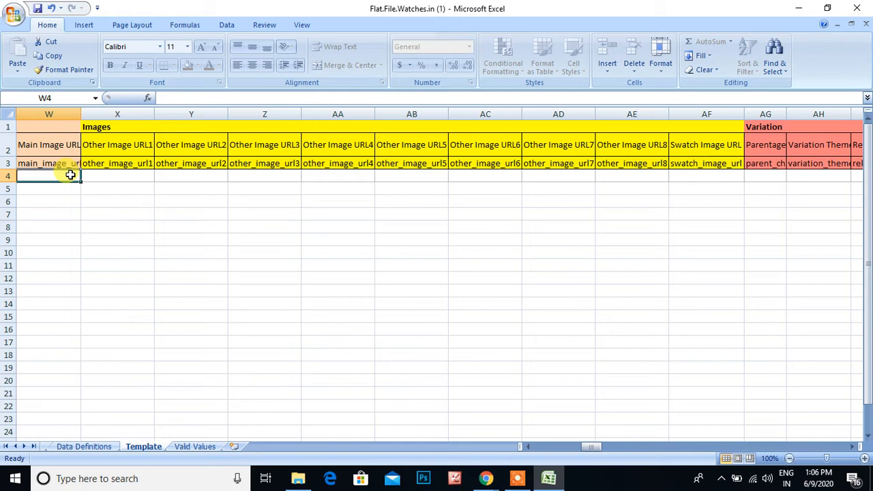
click(120, 164)
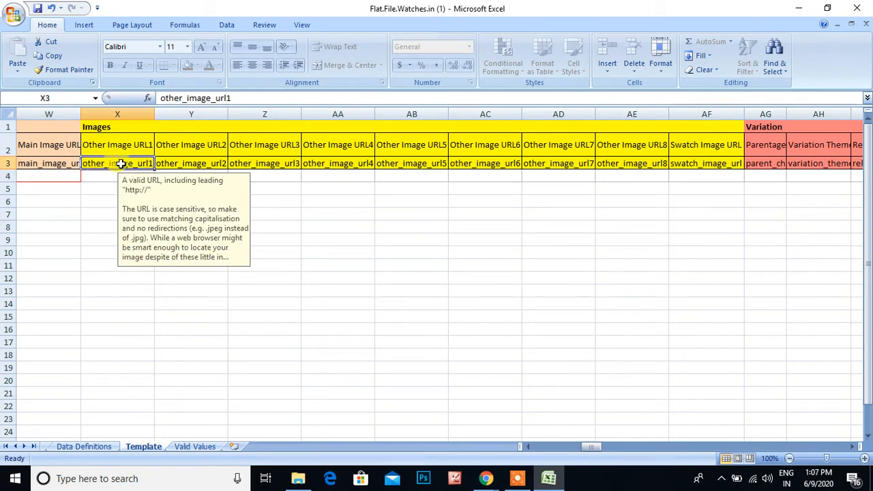
double_click(121, 164)
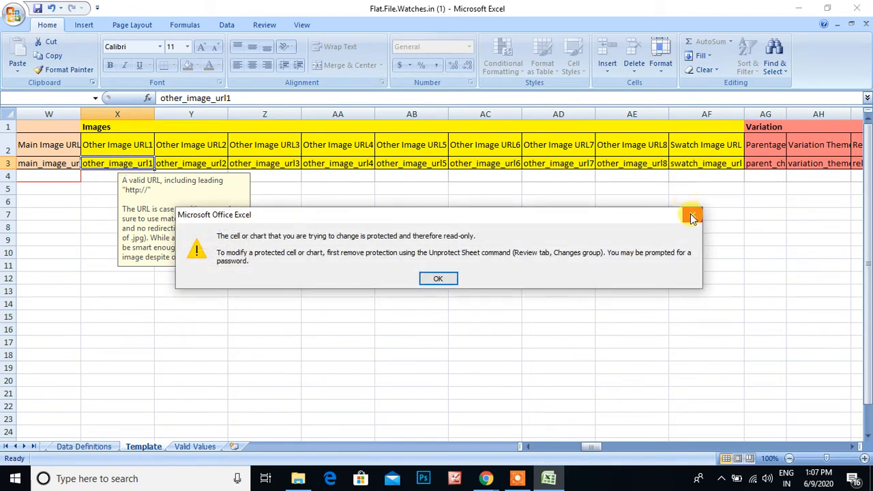
click(692, 214)
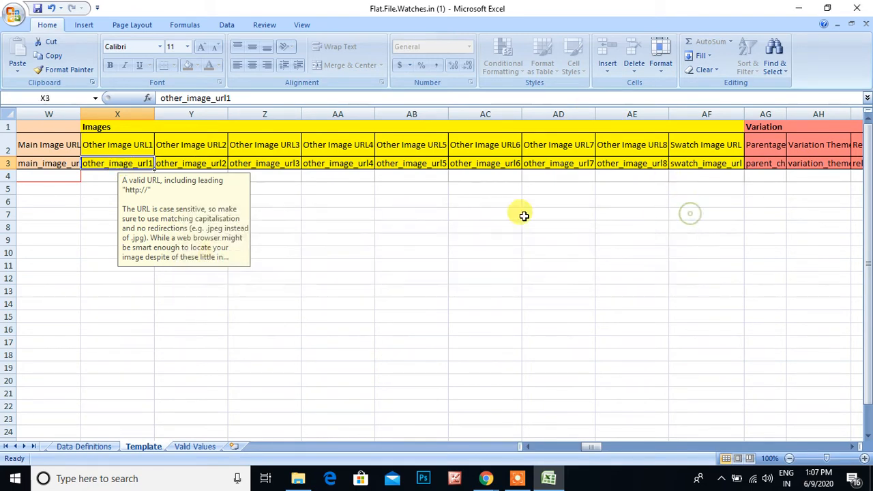
click(108, 176)
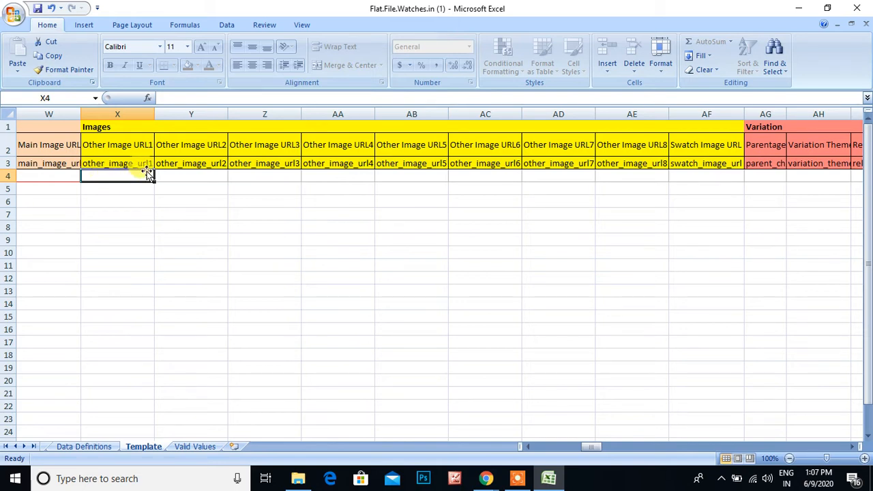
click(647, 177)
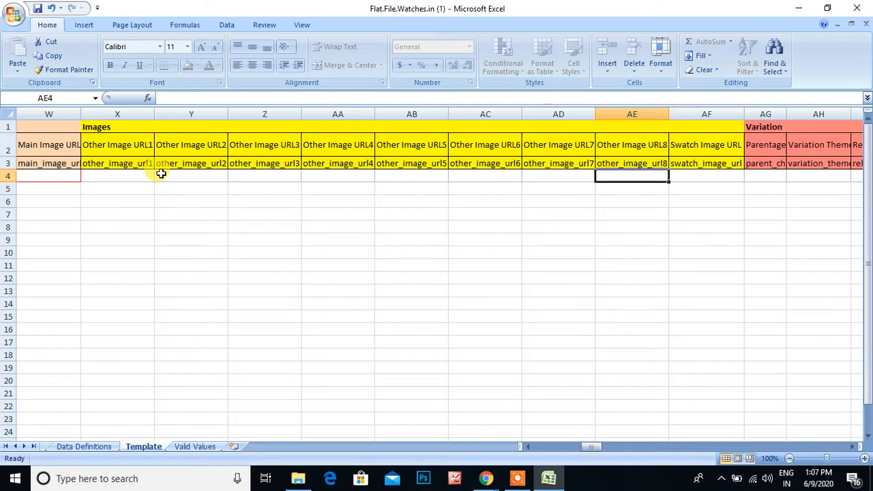
Look through the columns following Other Image URL1 up to the first Key Product Features column, including the Variation section's Parentage column
click(138, 174)
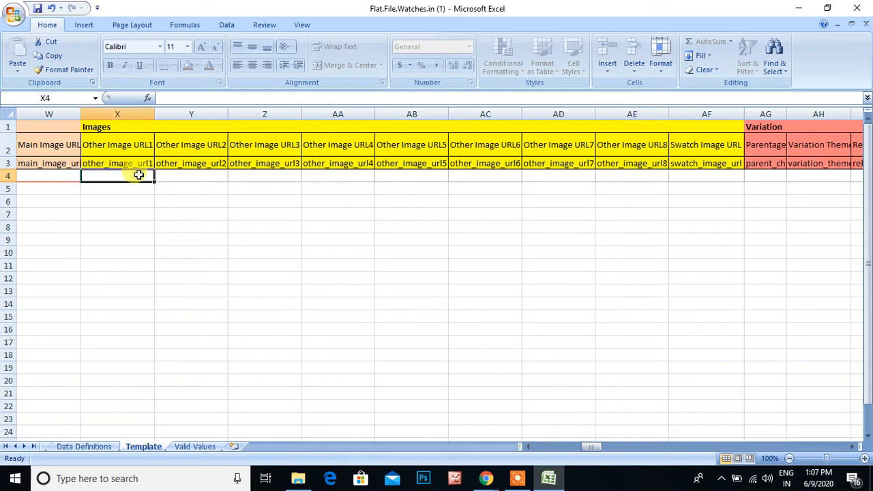
key(Right)
key(Right)
key(Right)
key(Right)
key(Right)
key(Right)
key(Right)
key(Right)
key(Right)
key(Right)
key(Right)
key(Right)
key(Right)
key(Right)
key(Right)
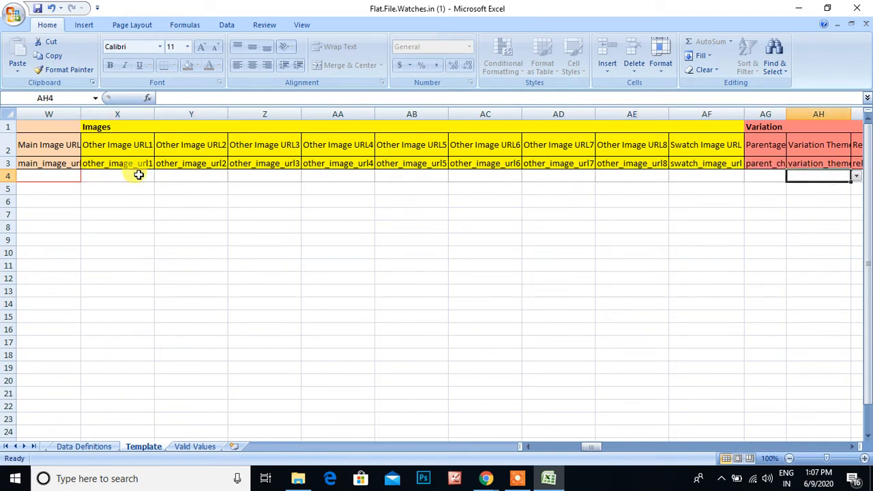
key(Right)
key(Right)
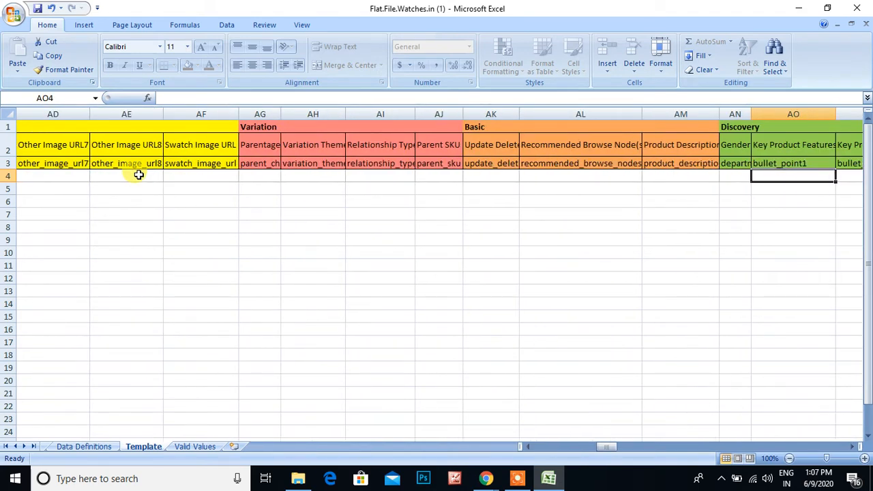
click(262, 176)
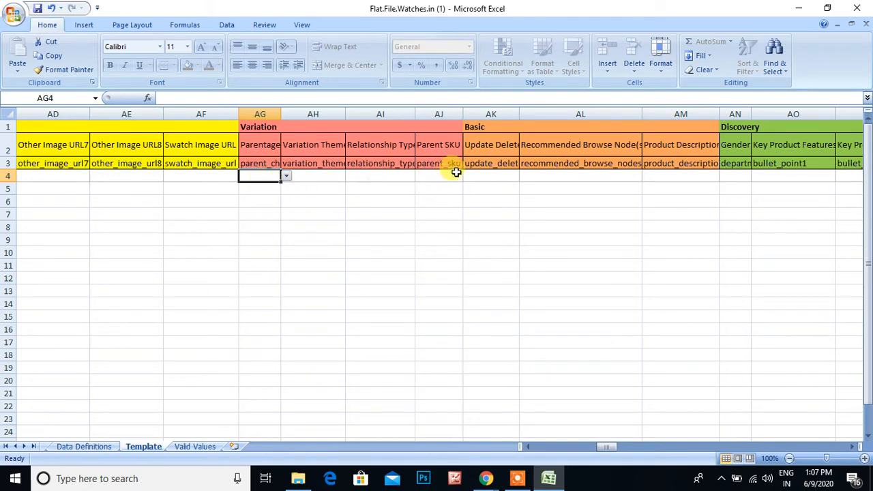
Set the Update Delete field in cell AK4 to Update
click(481, 175)
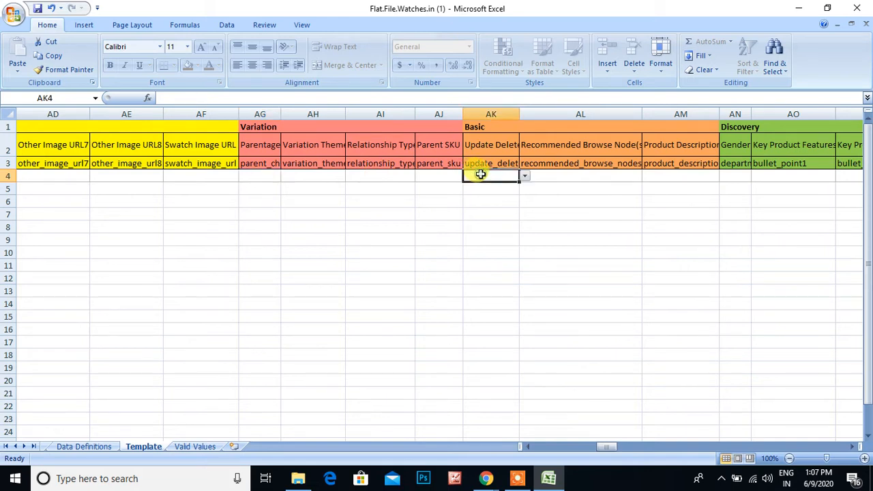
click(524, 178)
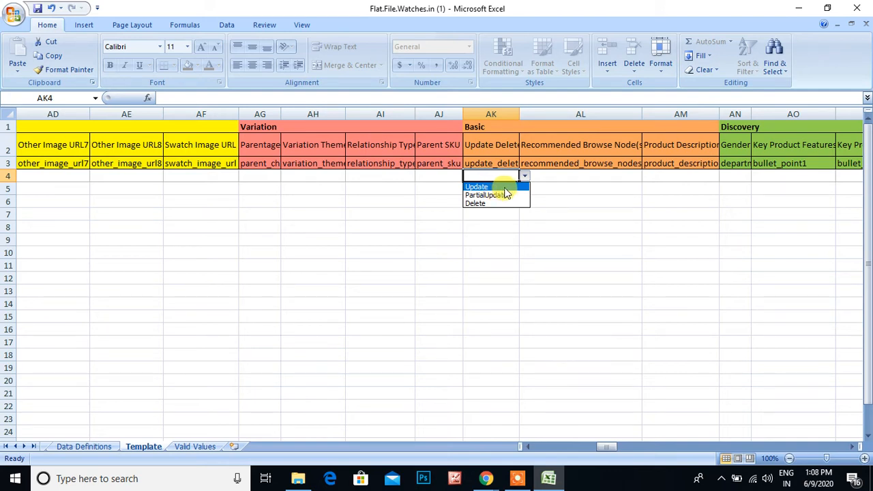
click(499, 187)
Try the PartialUpdate and Delete options in cell AK4 and return it to Update
click(524, 177)
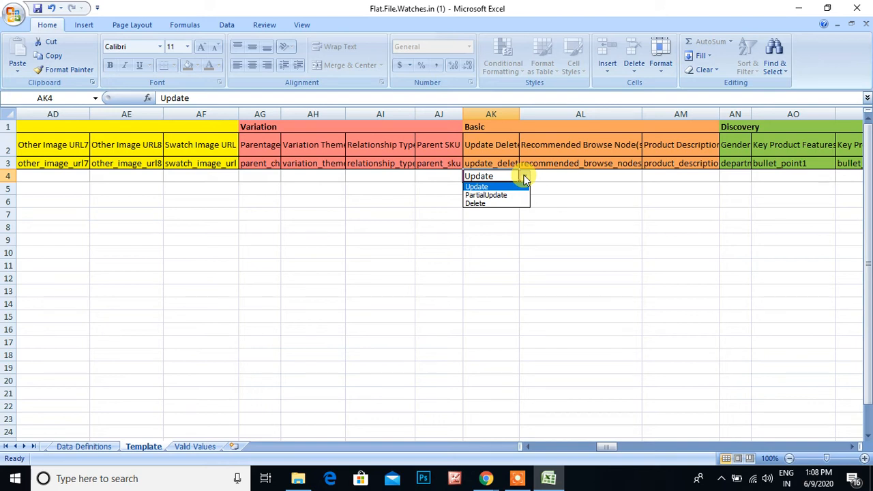
click(499, 195)
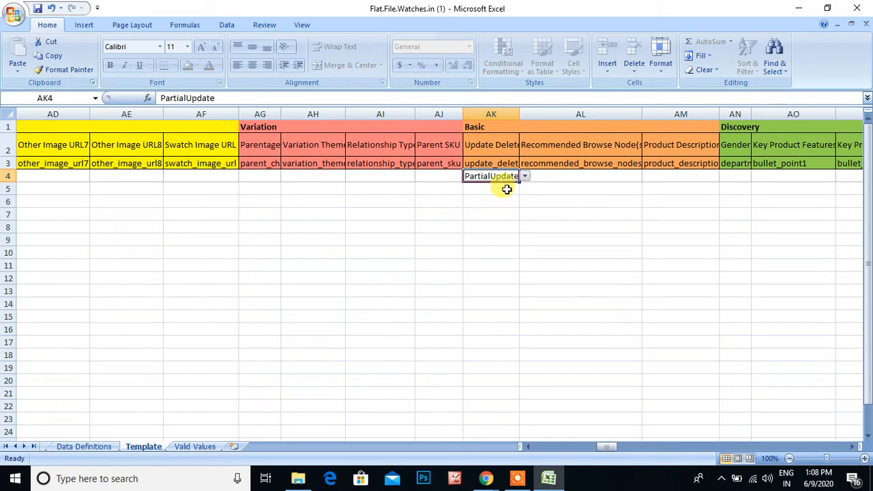
click(525, 177)
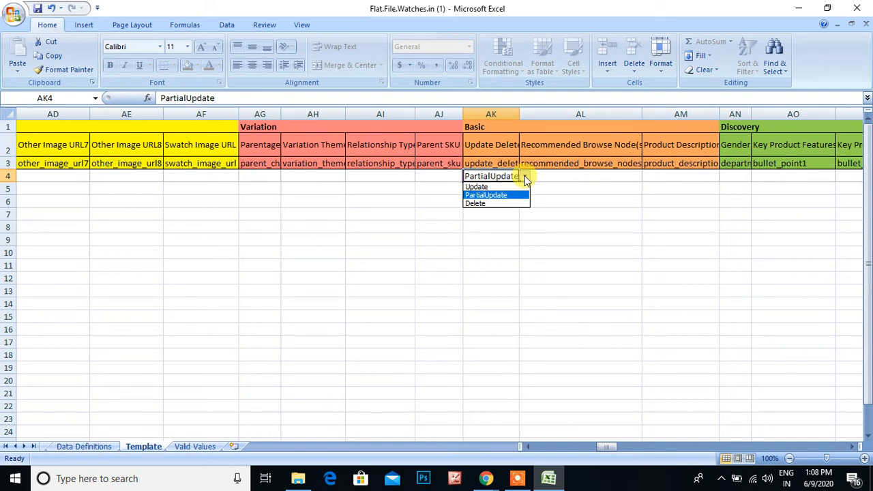
click(503, 203)
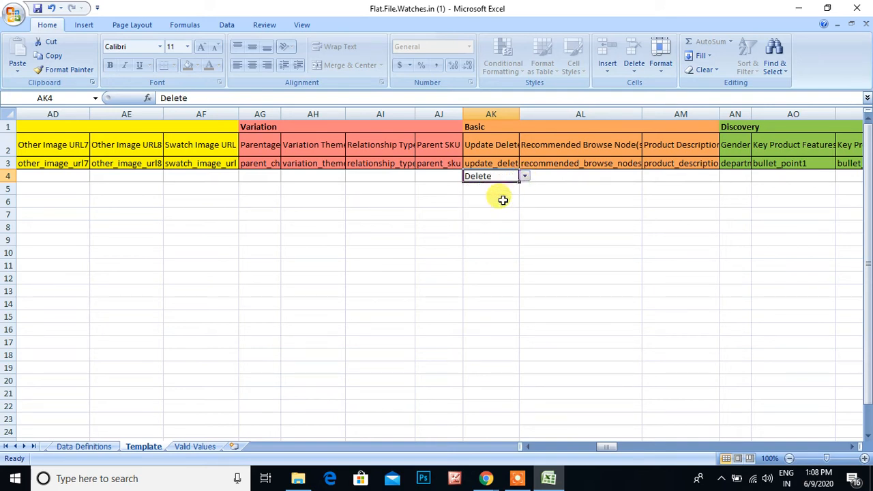
click(523, 177)
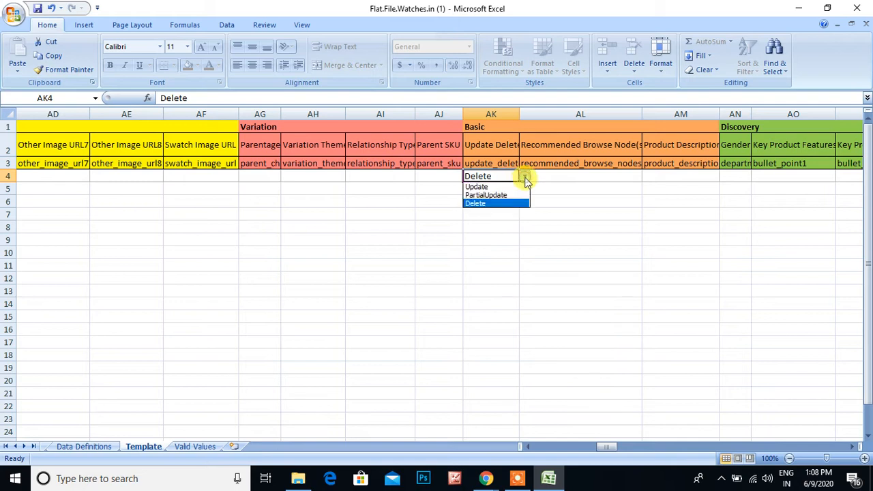
click(506, 188)
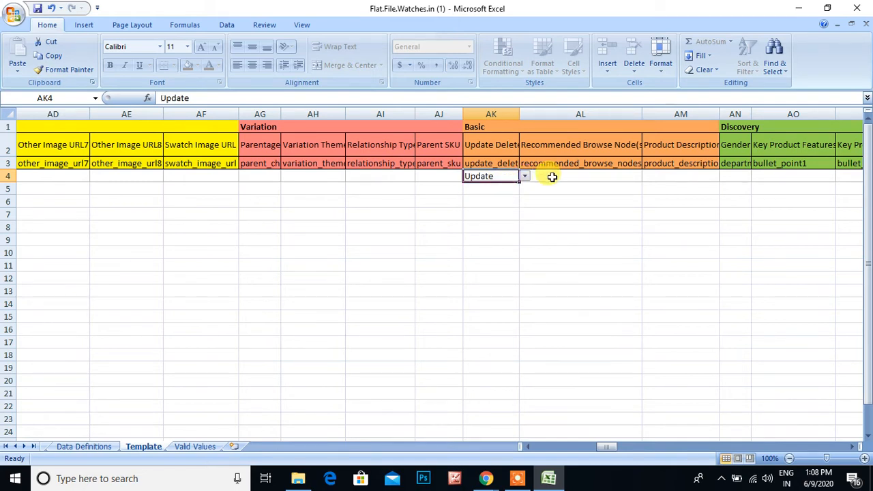
Select the Recommended Browse Nodes cell AL4, switch to the Amazon help window in Chrome and download the Watches BTG file
click(577, 179)
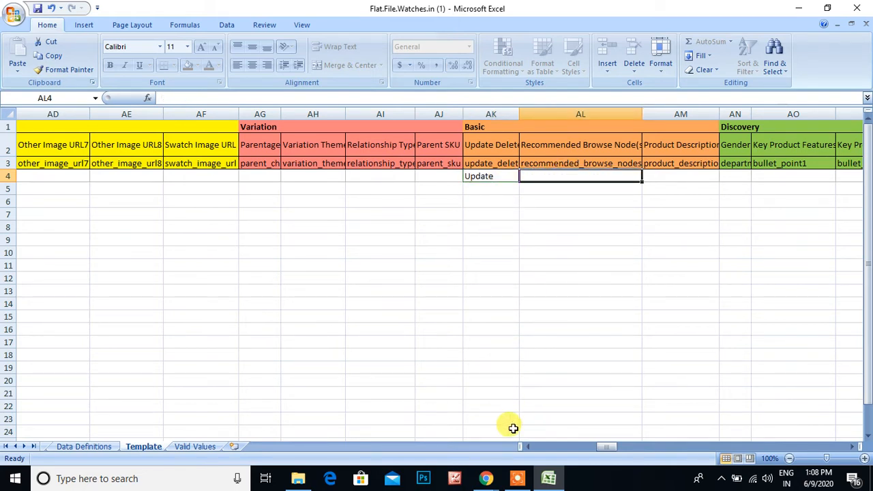
click(497, 477)
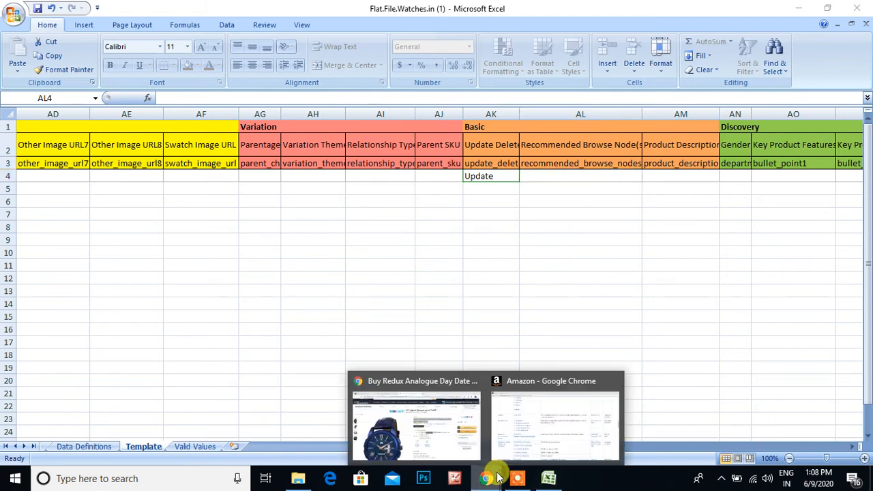
click(562, 432)
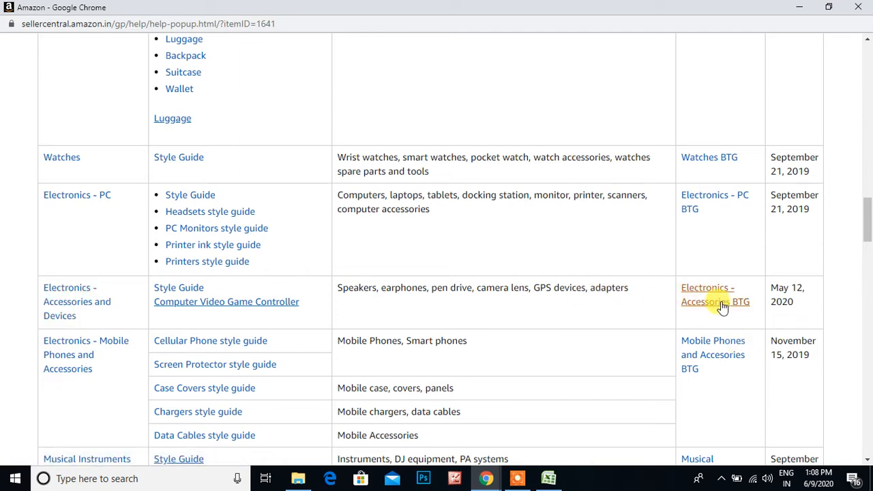
click(706, 159)
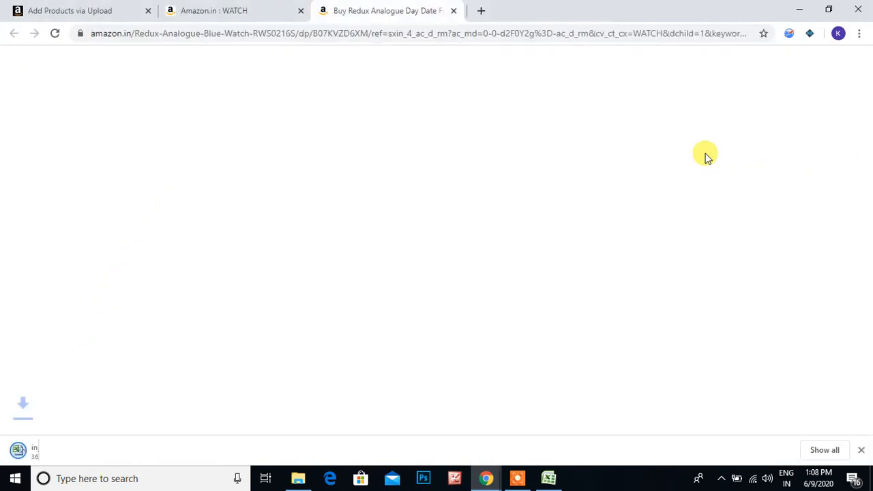
Open the downloaded in_watches_browse_tree_guide workbook in Excel and examine the node paths on its WATCHES (11.5.2020) sheet
click(87, 451)
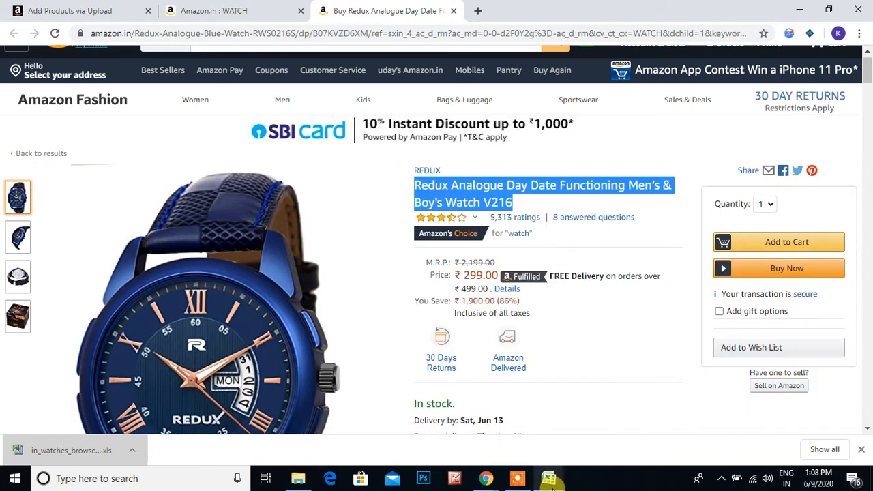
mouse_move(548, 478)
click(595, 451)
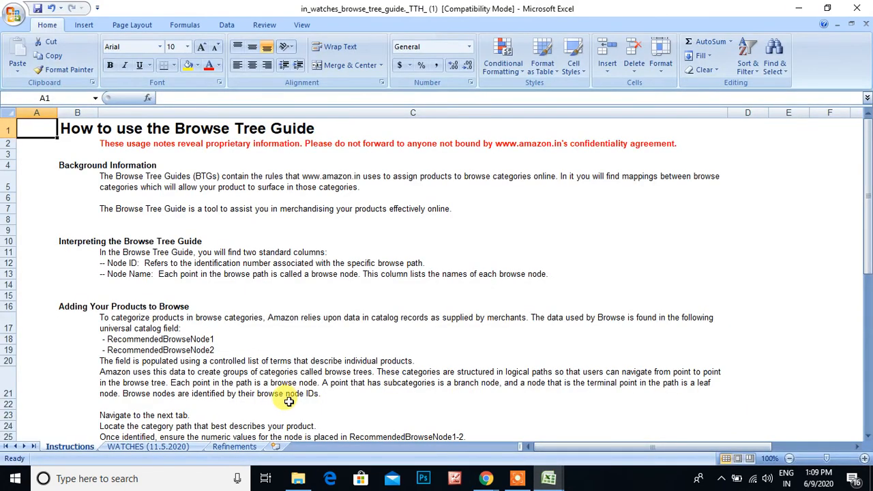
click(152, 450)
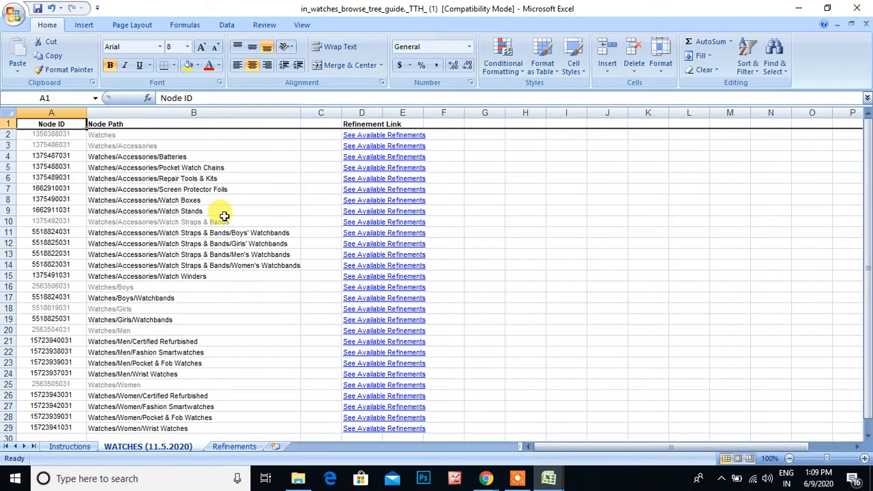
click(189, 200)
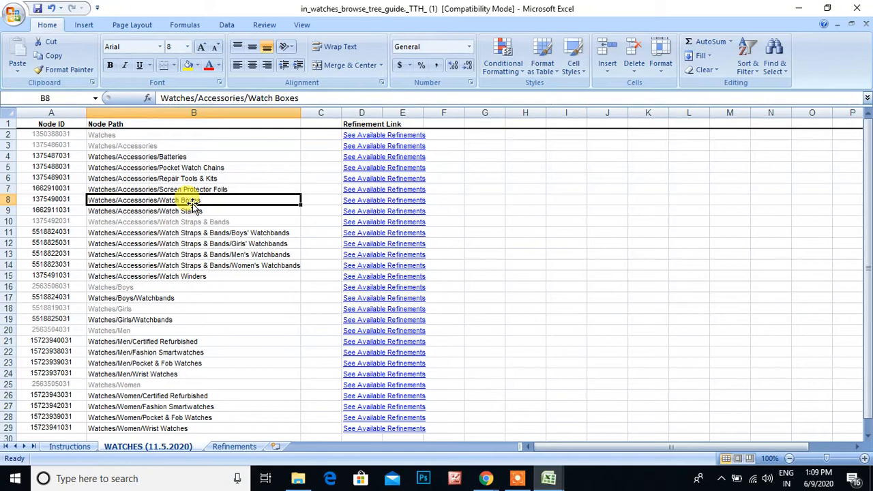
click(61, 146)
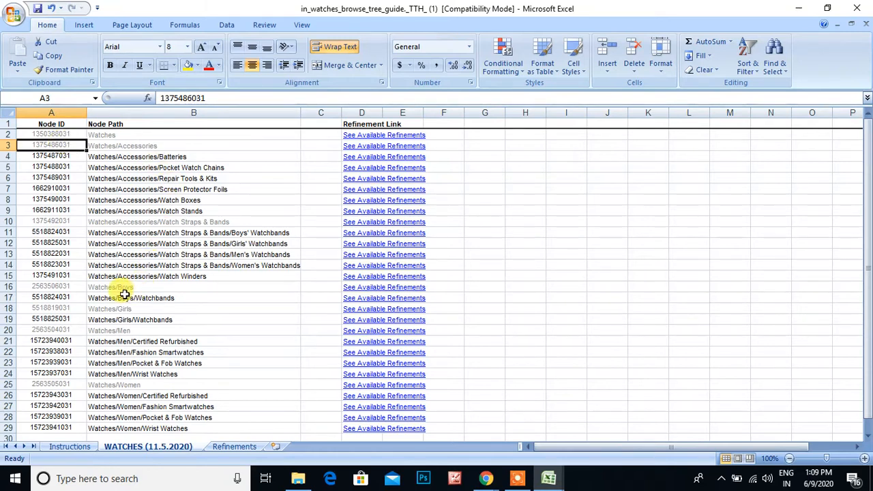
click(67, 289)
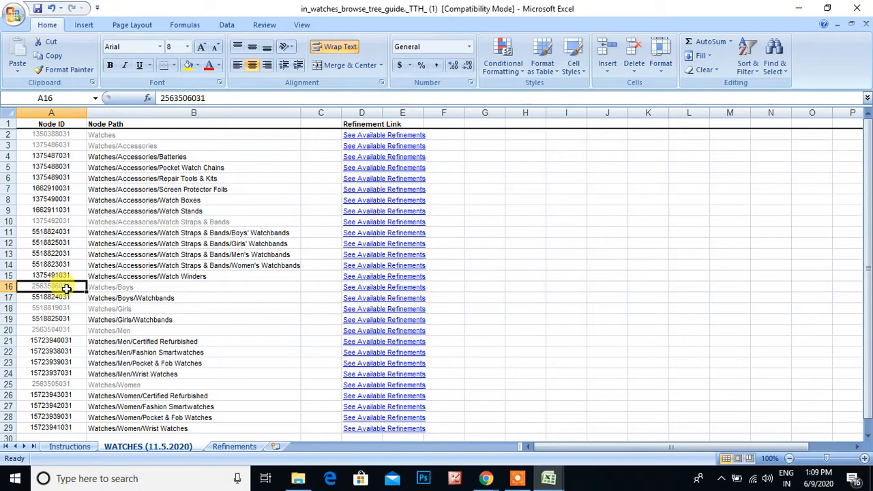
key(ctrl+c)
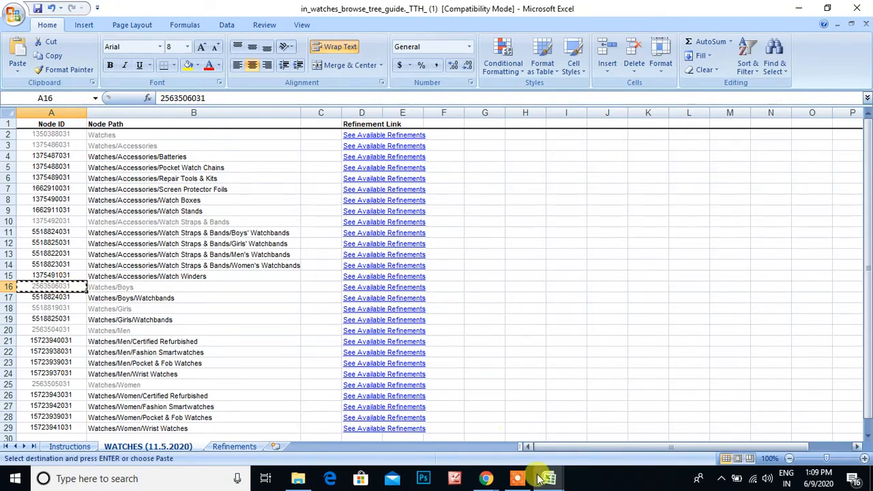
mouse_move(542, 479)
click(512, 438)
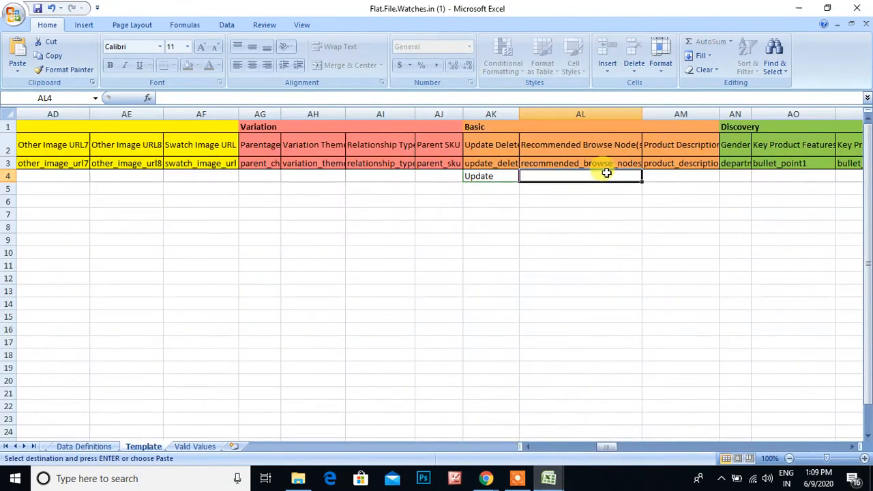
key(ctrl+v)
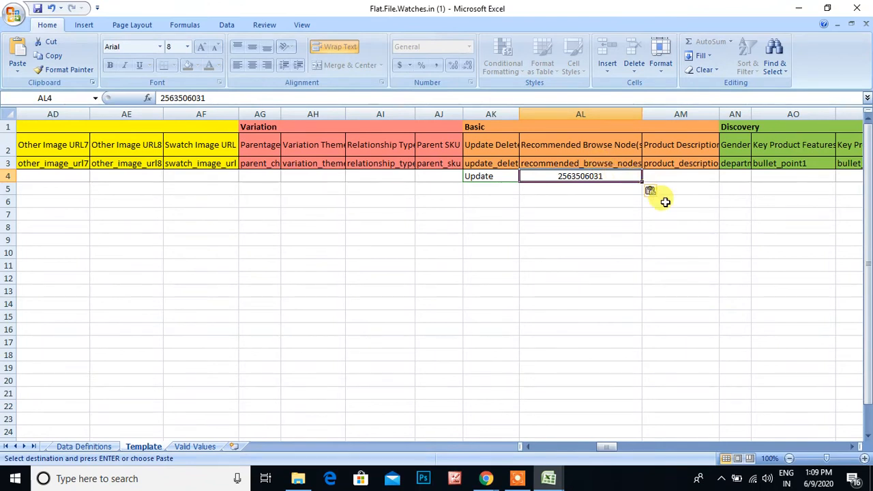
Return to the browse tree guide workbook and examine the node IDs for the Watches/Girls and Watches/Men paths
click(548, 478)
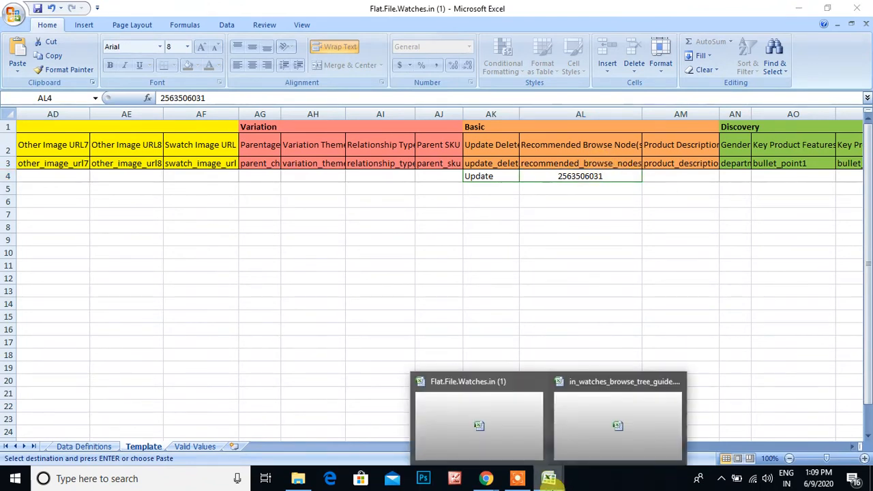
click(592, 434)
click(143, 309)
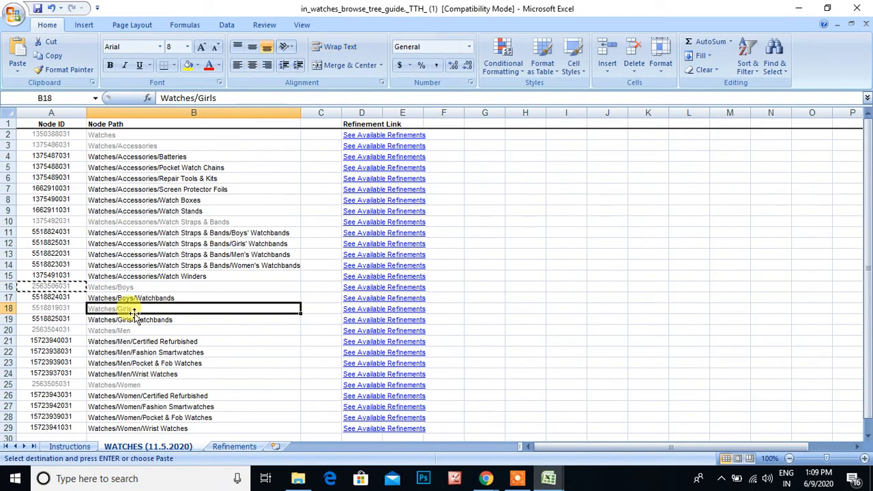
click(57, 307)
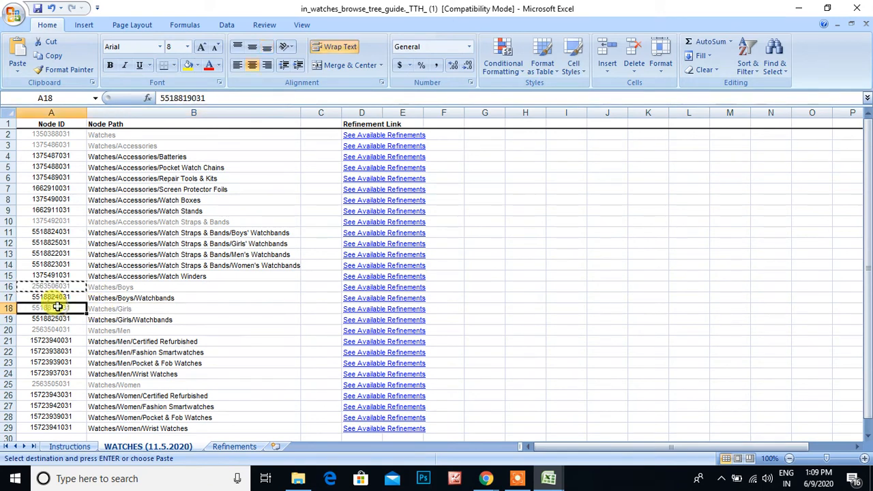
click(122, 330)
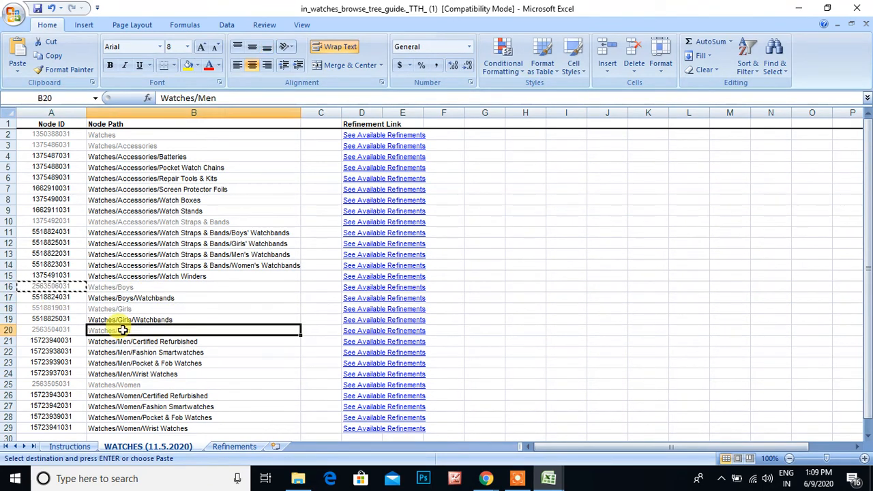
click(57, 330)
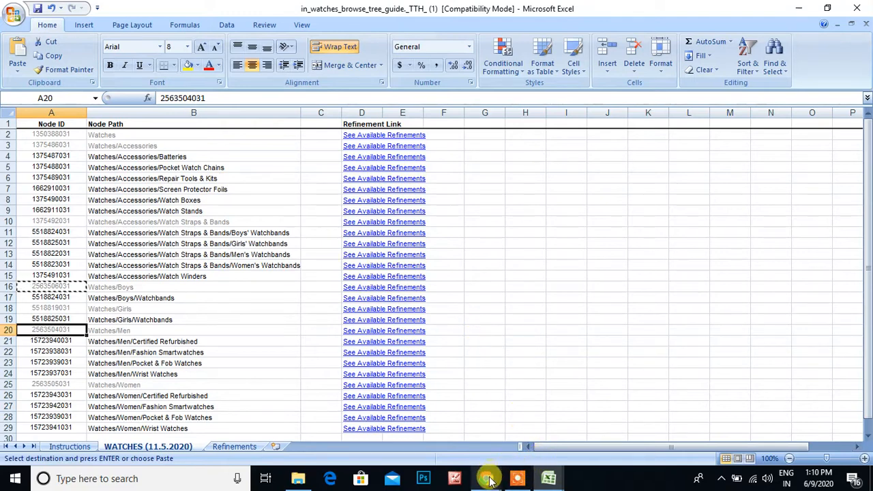
Switch to the Amazon help window in Chrome to view the BTG list, and return to the Flat.File.Watches workbook
mouse_move(484, 473)
click(534, 416)
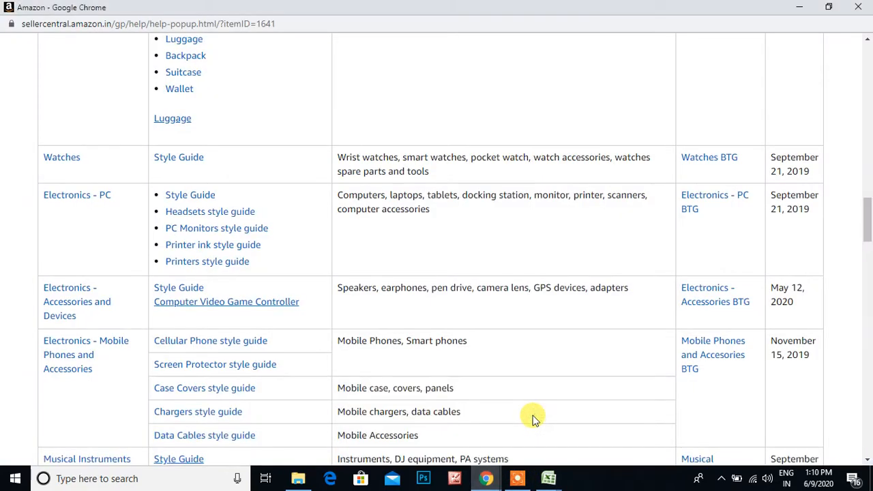
mouse_move(550, 481)
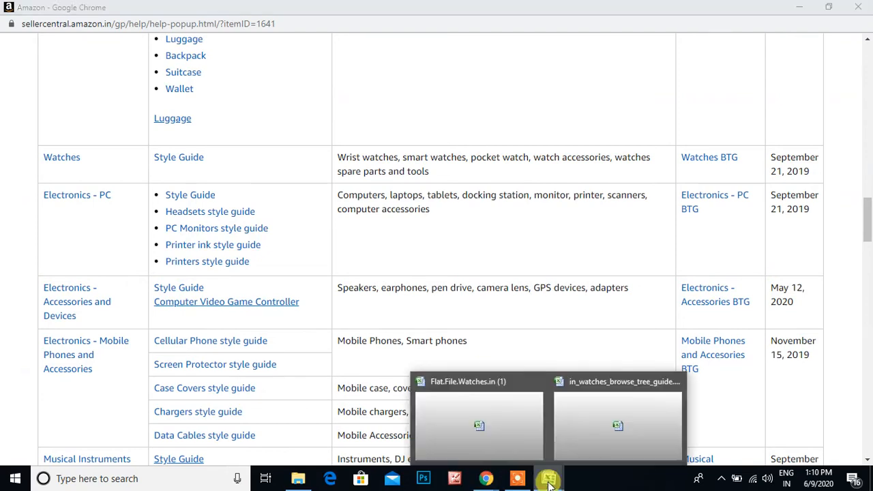
click(497, 445)
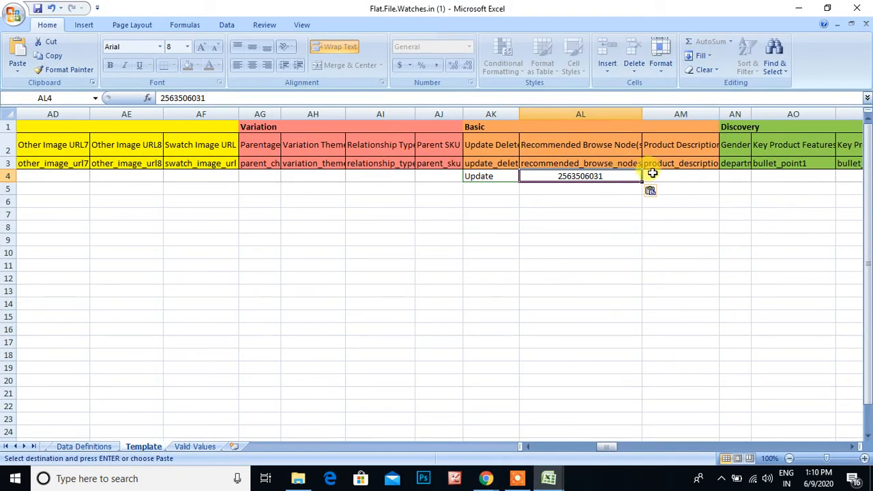
Look through the fields from Product Description to Case Thickness and select the five Key Product Features headers in AO2:AS3
click(657, 176)
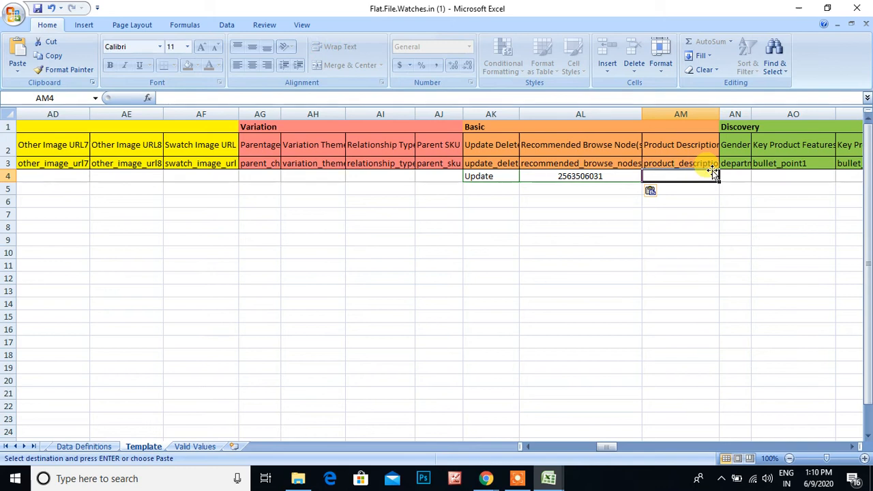
key(Tab)
key(Tab)
key(Tab)
key(Tab)
key(Tab)
key(Tab)
key(Tab)
key(Tab)
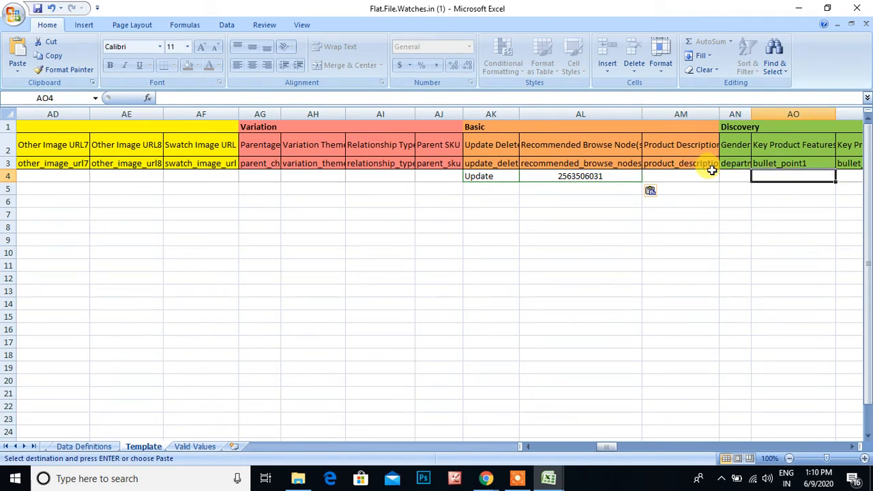
key(Tab)
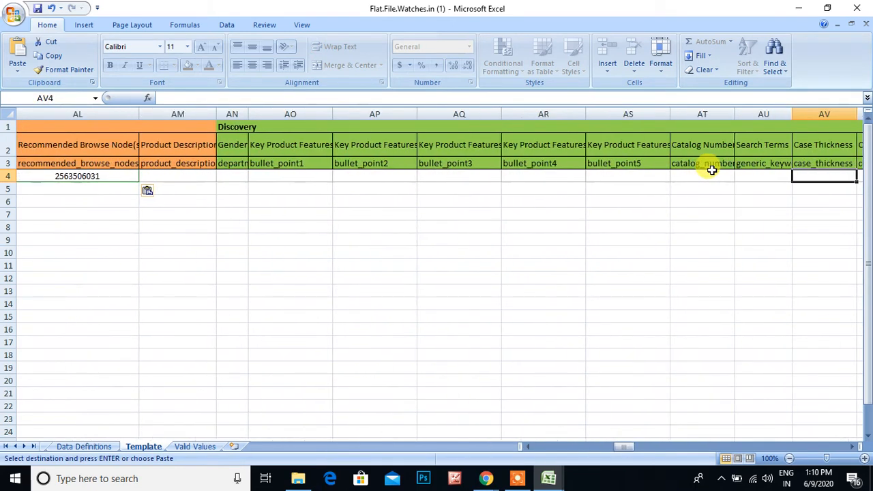
drag(317, 165, 640, 146)
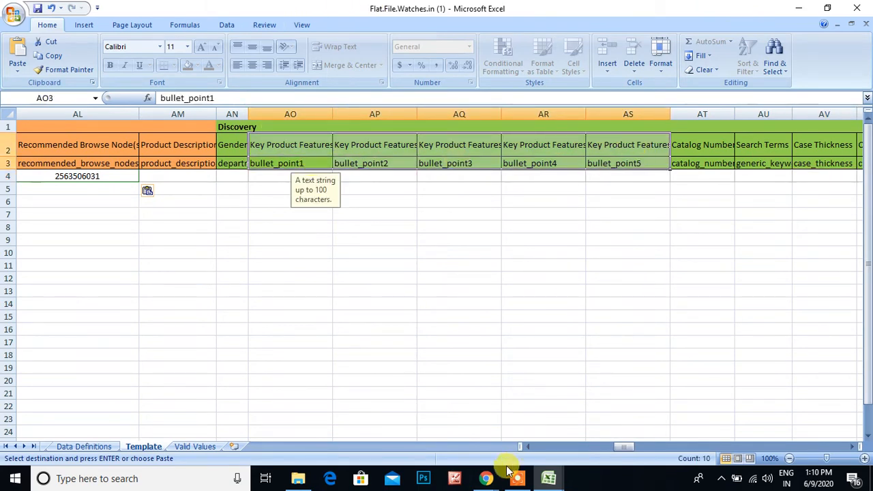
Switch to the Redux watch product page in Chrome and examine its bulleted key features
click(488, 482)
click(435, 398)
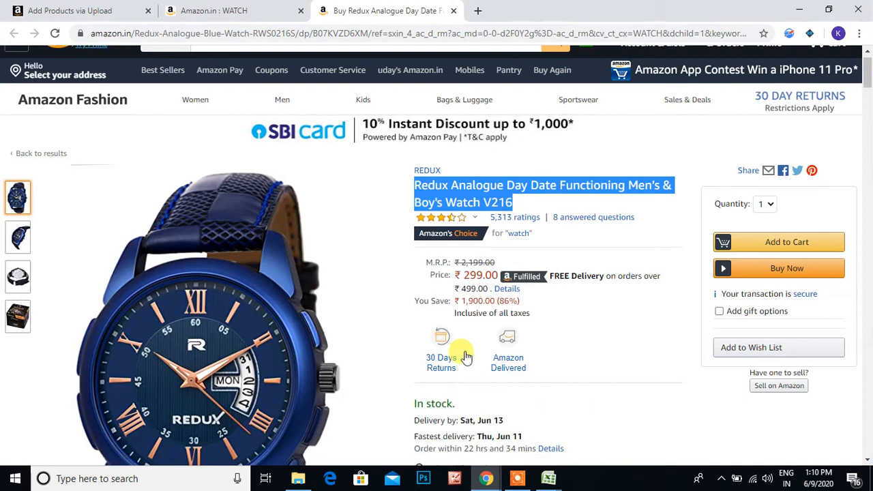
click(582, 365)
scroll(583, 368, down, 1)
scroll(582, 366, down, 3)
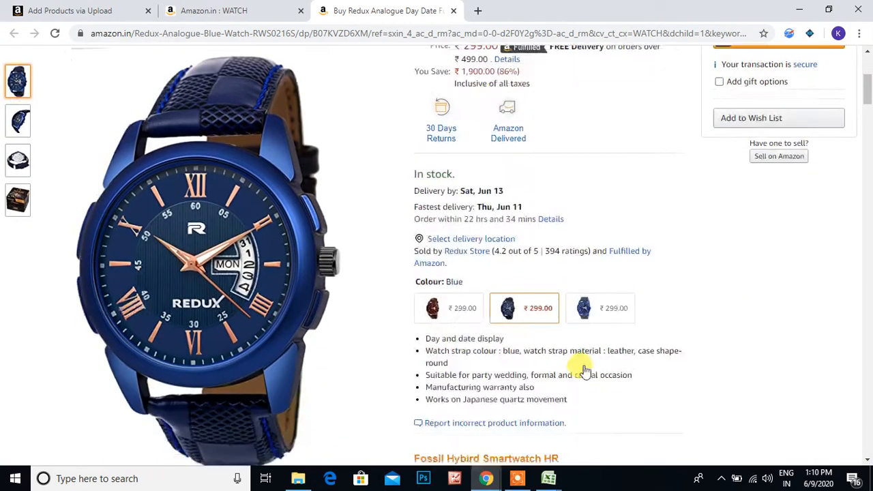
drag(414, 289, 577, 351)
click(575, 353)
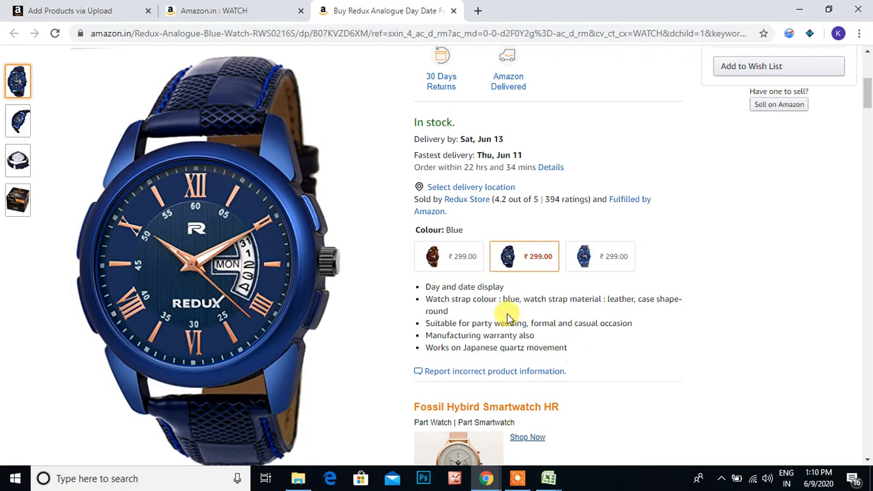
Return to the Flat.File.Watches workbook and examine the Discovery headers in row 3 up to Platinum Keywords column BB
mouse_move(550, 477)
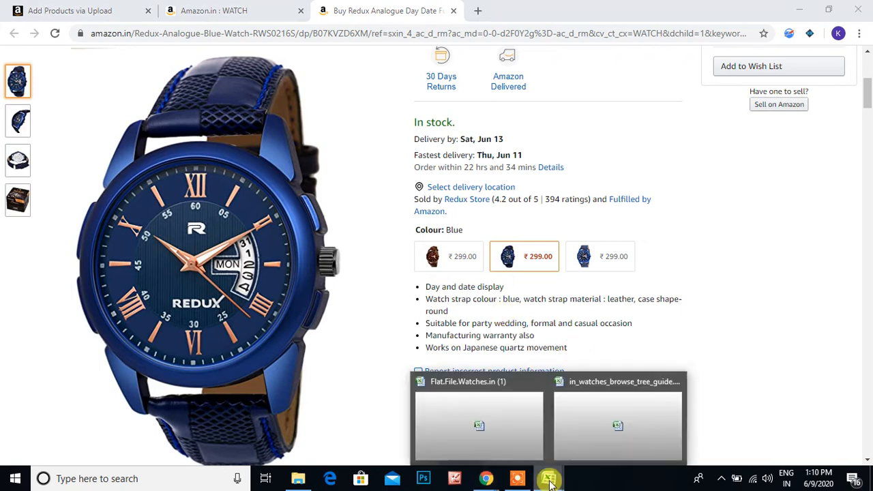
click(506, 437)
key(Right)
key(Right)
key(Right)
key(Right)
key(Right)
key(Right)
key(Right)
key(Right)
key(Right)
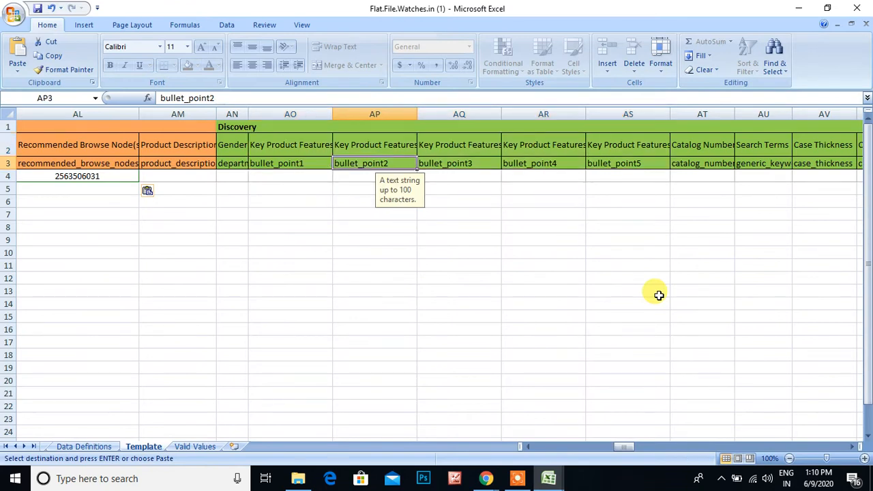
key(Left)
key(Left)
key(Left)
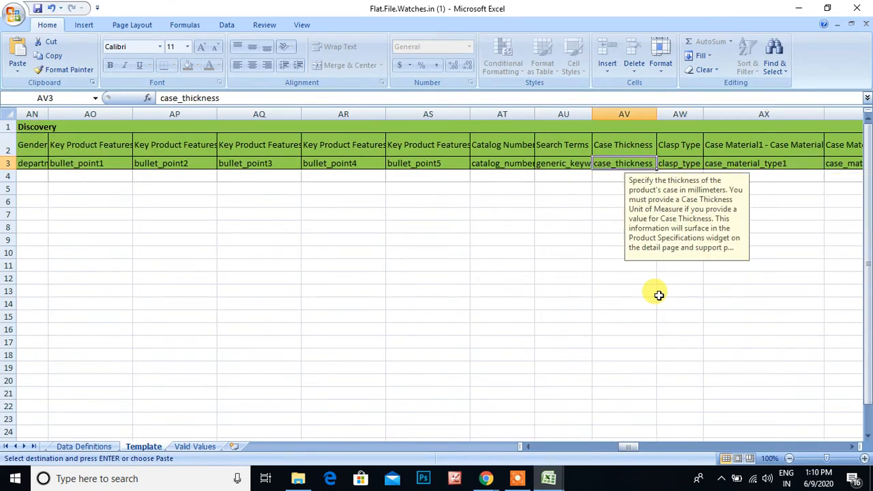
key(Right)
key(Right)
key(Right)
key(Right)
key(Right)
key(Right)
key(Right)
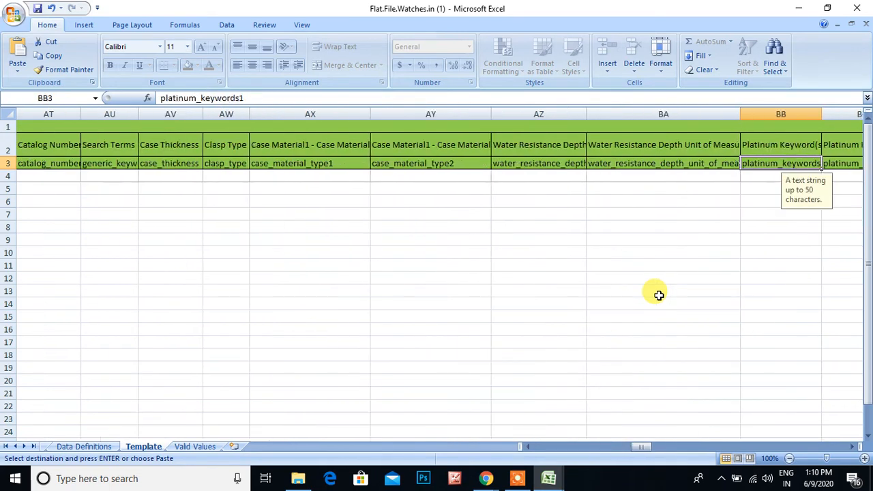
Set the Clasp Type in cell AW4 to Buckle
key(Left)
key(Left)
key(Left)
key(Left)
key(Left)
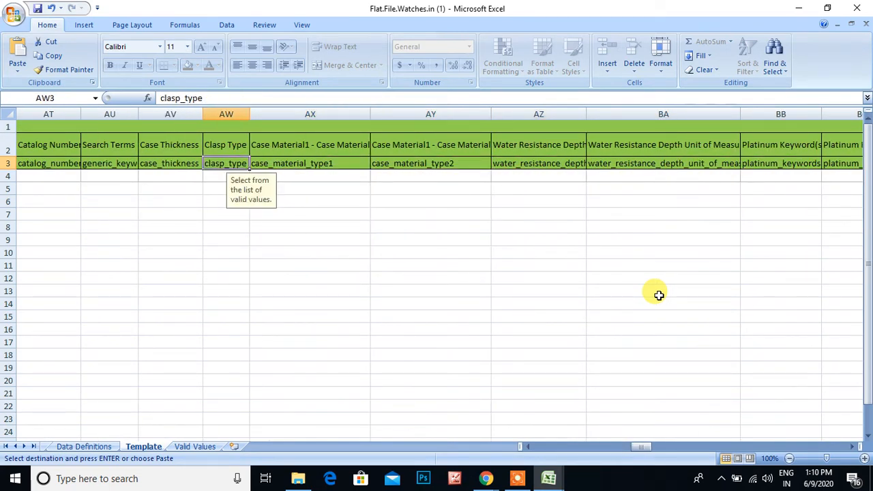
key(Down)
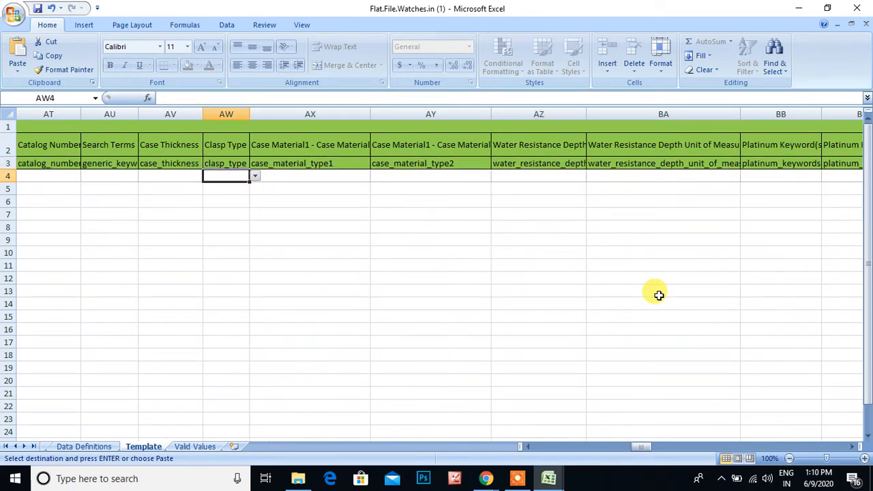
click(255, 176)
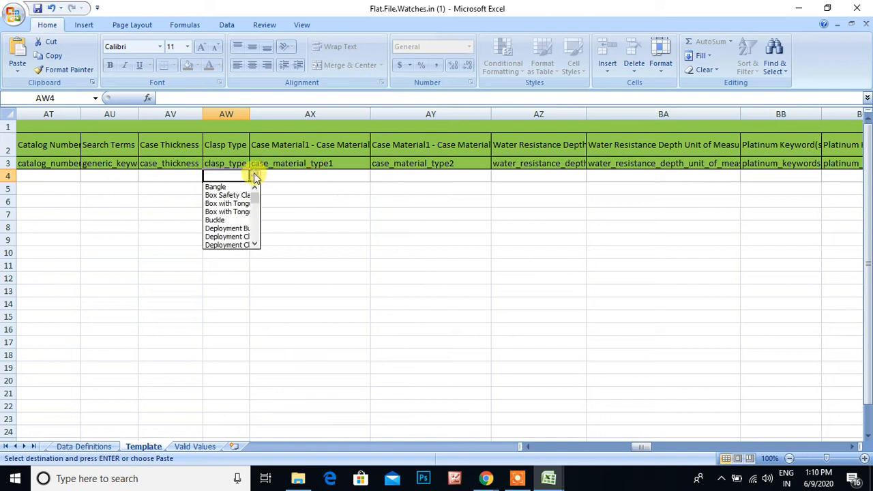
click(243, 219)
Look through the row 4 fields for case material, water resistance and platinum keywords, ending on cell BB4
click(357, 175)
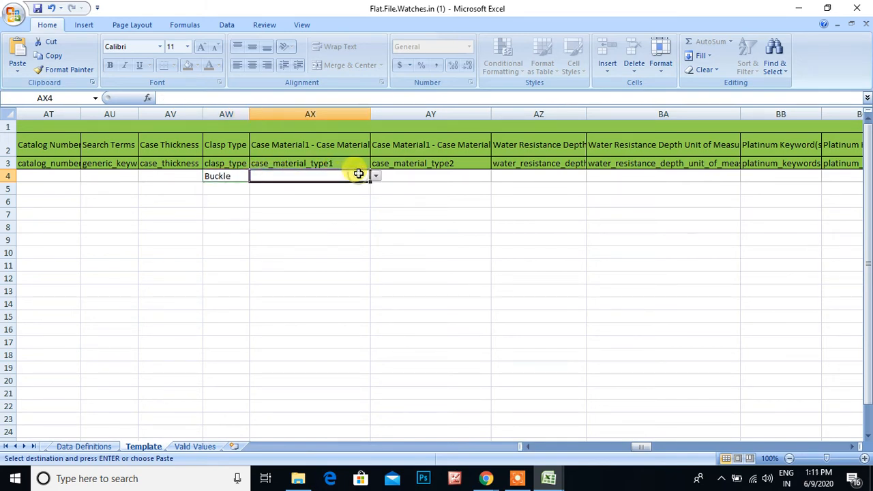
key(Right)
key(Right)
key(Right)
key(Right)
key(Right)
key(Right)
key(Right)
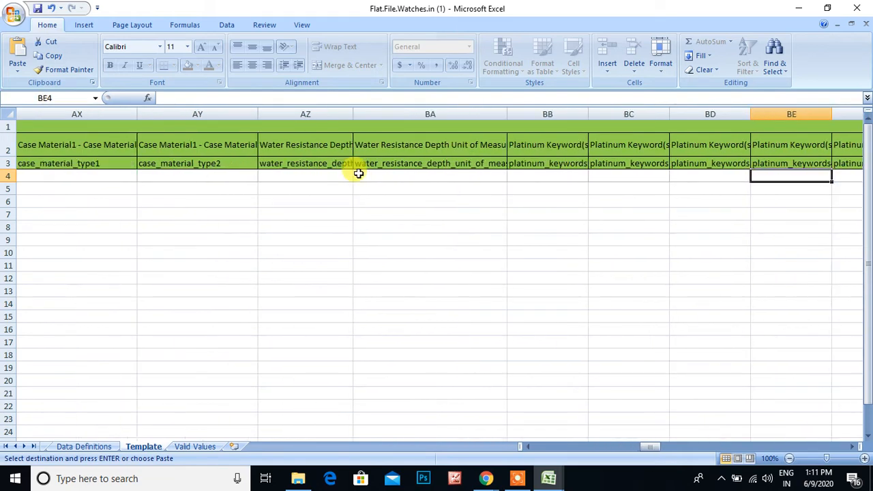
key(Left)
key(Left)
key(Left)
key(Left)
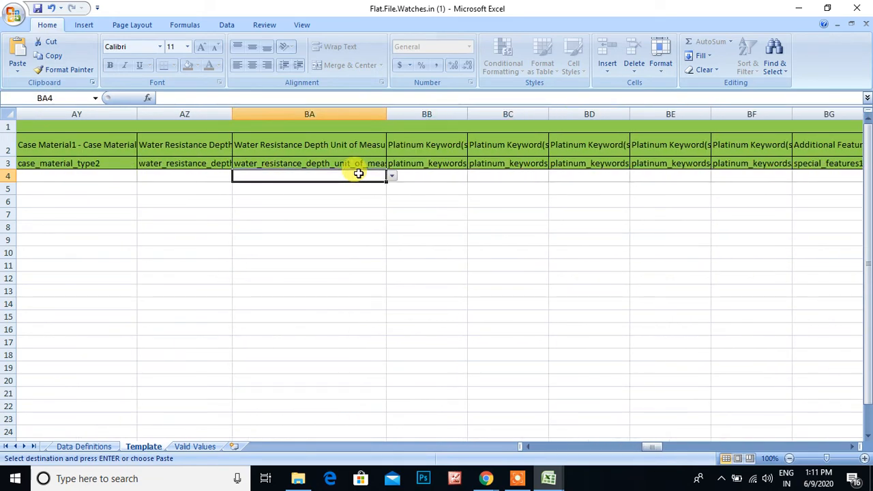
key(Right)
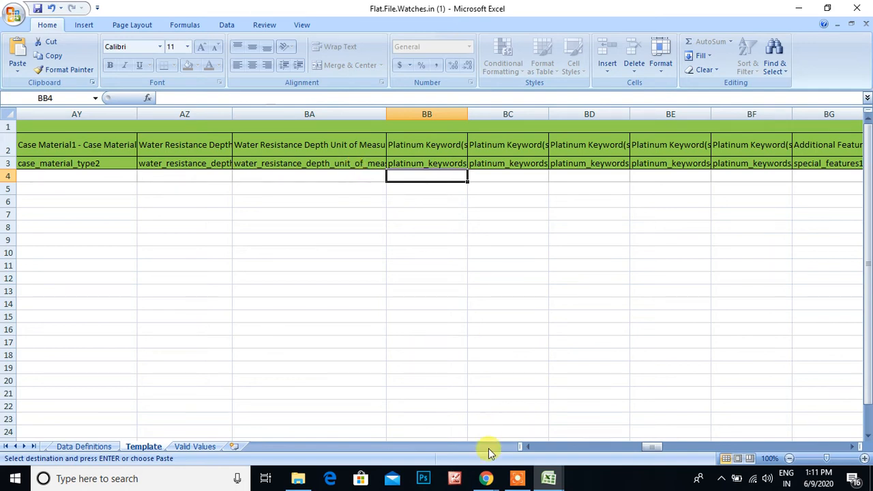
Switch to the Redux watch page in Chrome and enter WATC in Amazon's search field to view the keyword suggestions
click(485, 478)
click(456, 430)
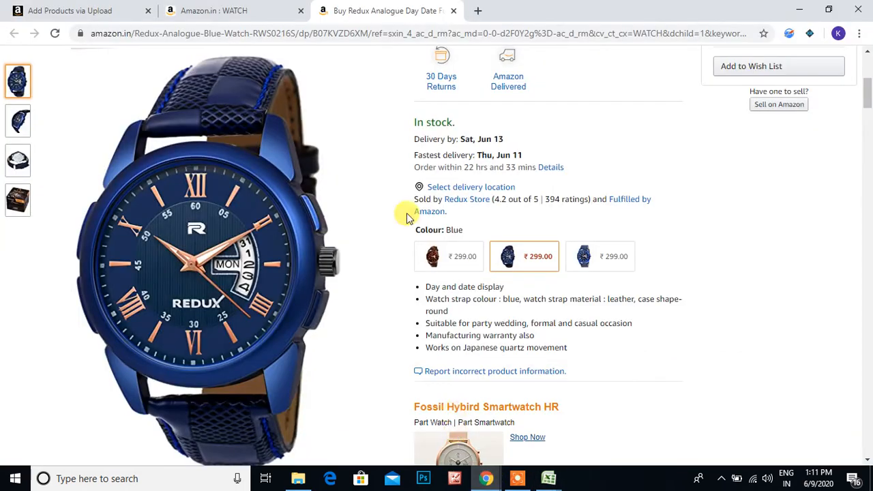
scroll(442, 153, up, 4)
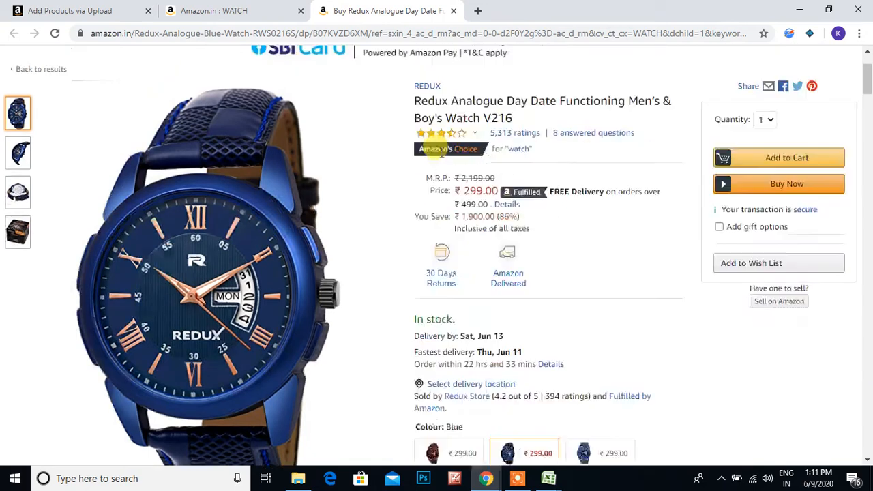
click(395, 65)
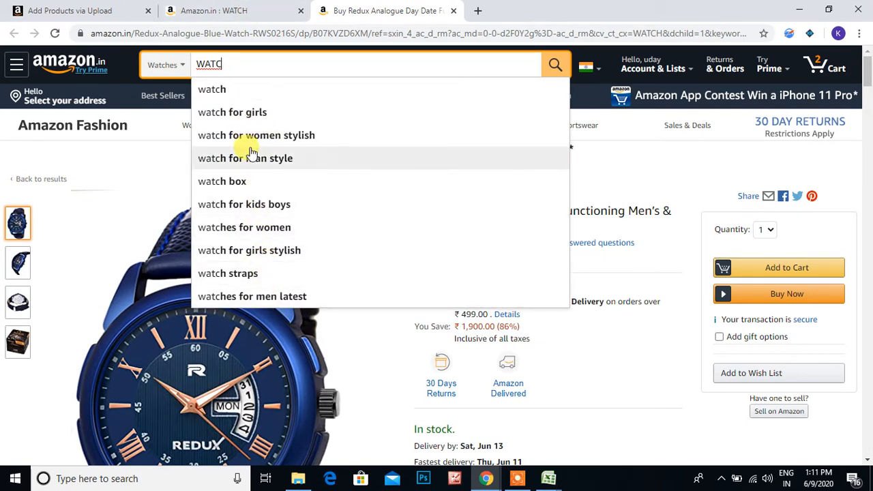
click(549, 479)
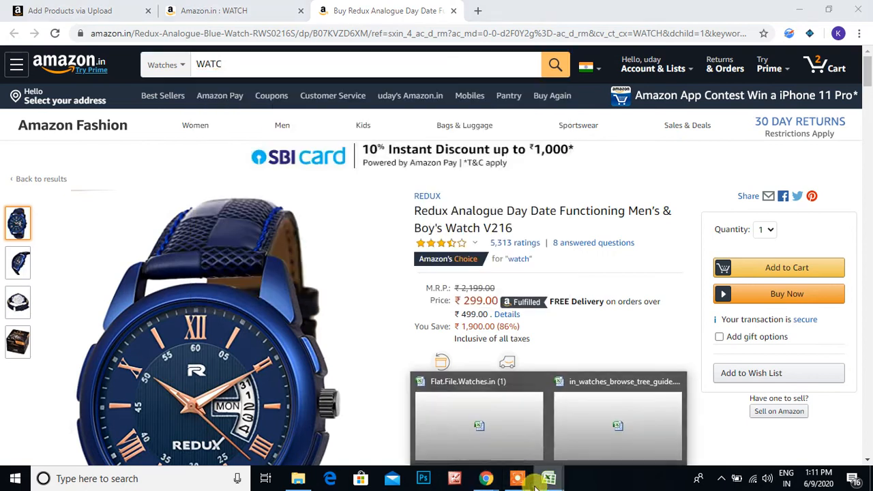
Return to the Flat.File.Watches workbook and examine the Platinum Keywords columns, selecting their row 3 headers from BB to BF
click(516, 454)
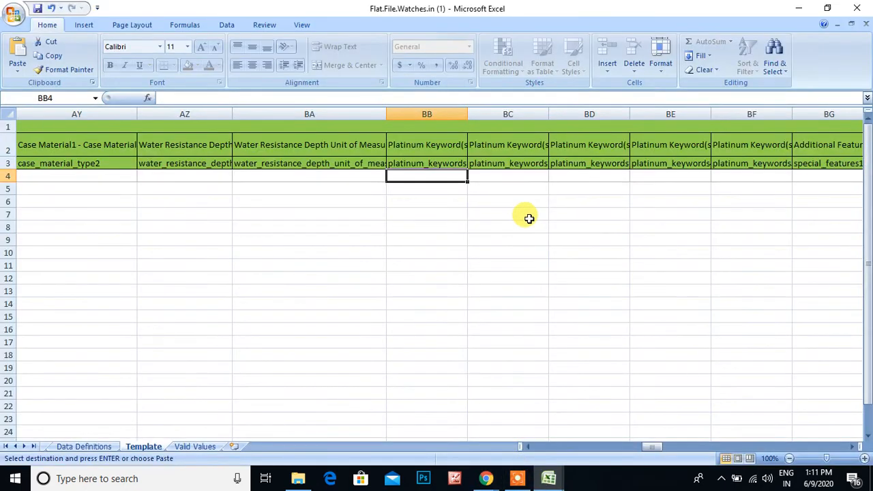
key(Right)
key(Right)
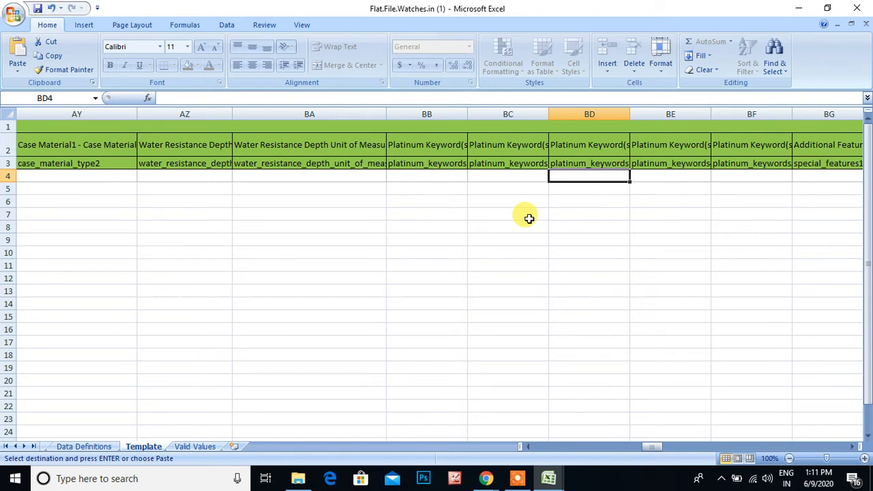
key(Right)
key(Right)
key(Right)
key(Right)
key(Right)
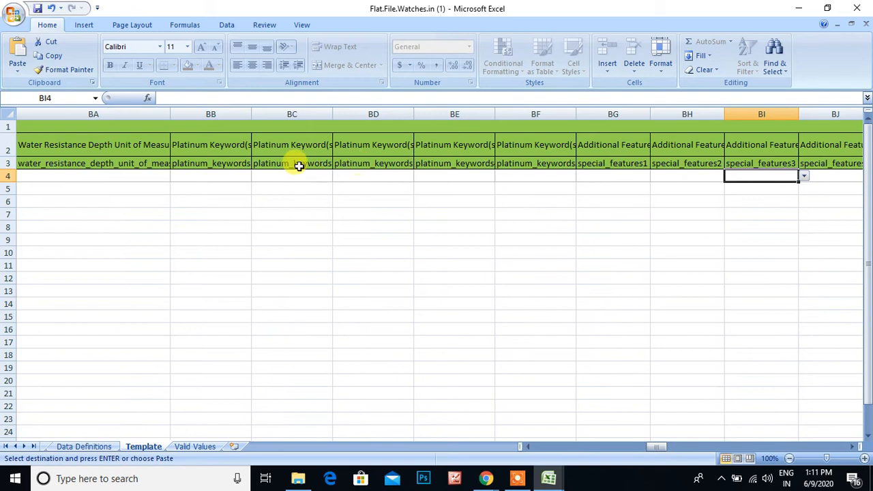
drag(211, 163, 561, 165)
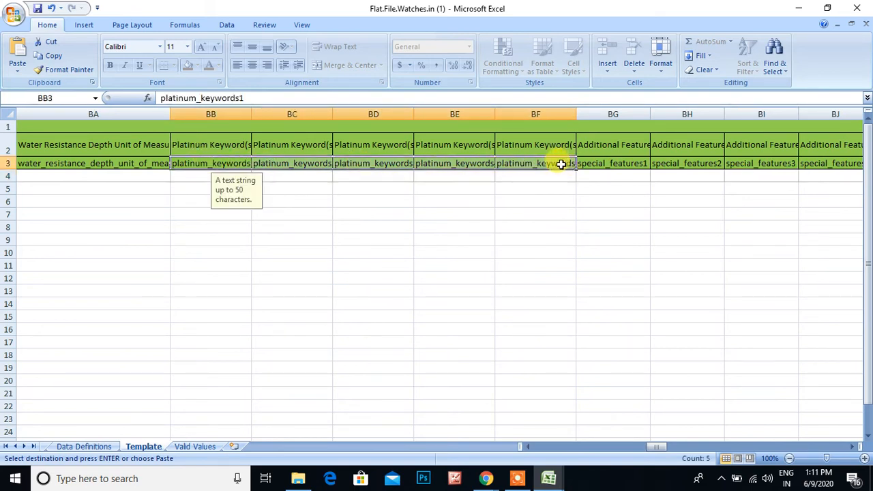
Look through the row 3 headers from special_features1 in column BG onward, covering the Additional Features columns
key(Right)
key(Right)
key(Right)
key(Right)
key(Right)
key(Right)
key(Right)
key(Right)
key(Right)
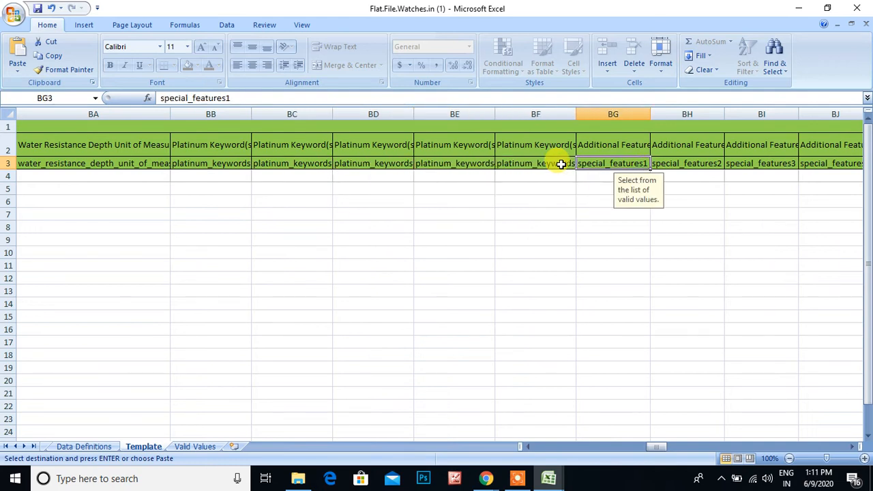
key(Right)
key(Right)
key(Right)
key(Right)
key(Right)
key(Right)
key(Right)
key(Right)
key(Right)
key(Left)
key(Left)
key(Left)
key(Left)
key(Left)
key(Left)
key(Left)
key(Left)
key(Left)
key(Left)
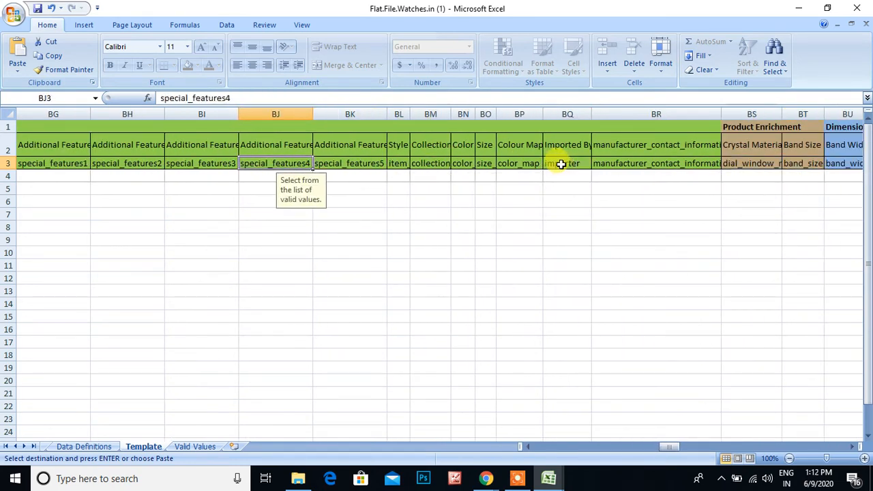
View the Style options available for cell BL4 without choosing one
key(Right)
key(Right)
key(Down)
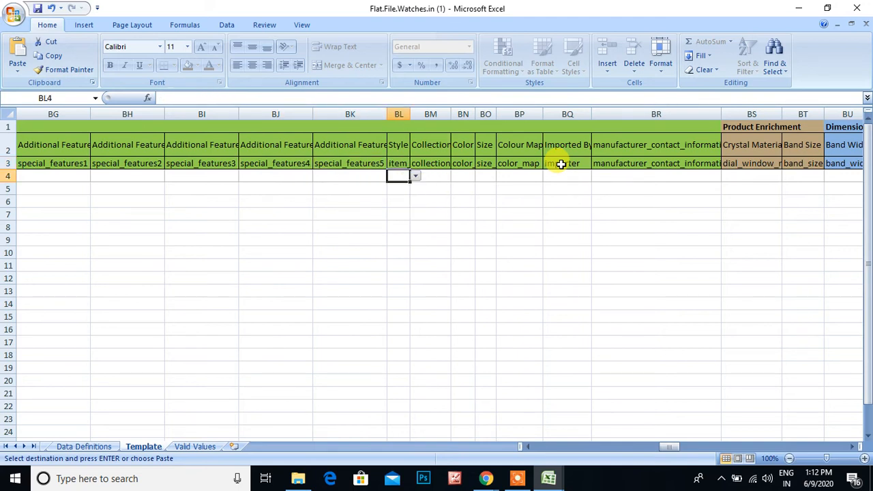
click(416, 176)
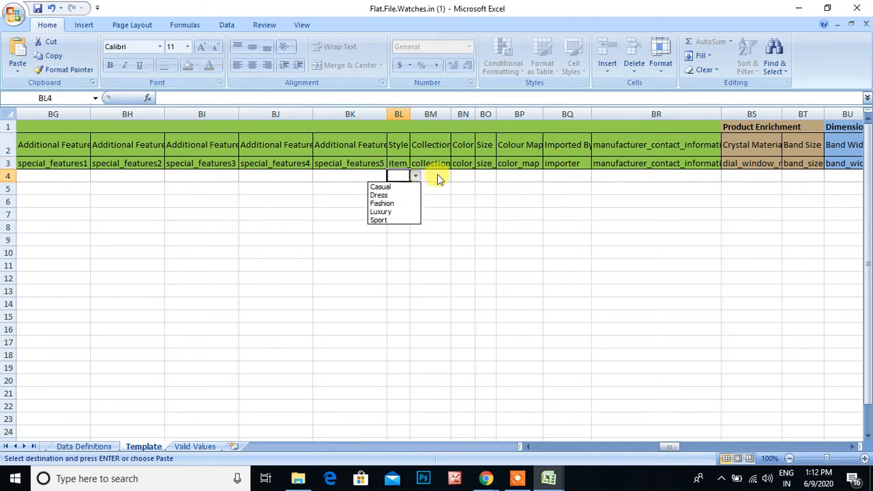
key(Escape)
Look through the row 4 fields from Collection in column BM to Shipping Weight Unit of Measure in cell BZ4
click(442, 175)
click(462, 175)
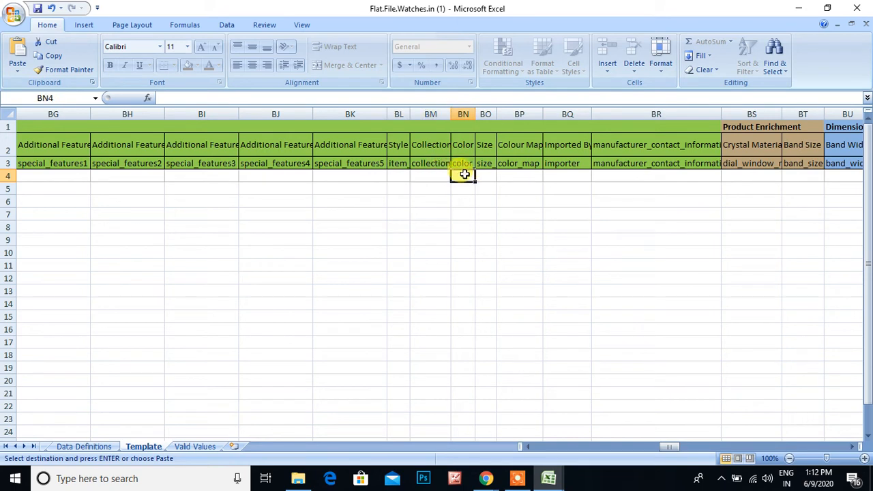
click(481, 174)
click(513, 174)
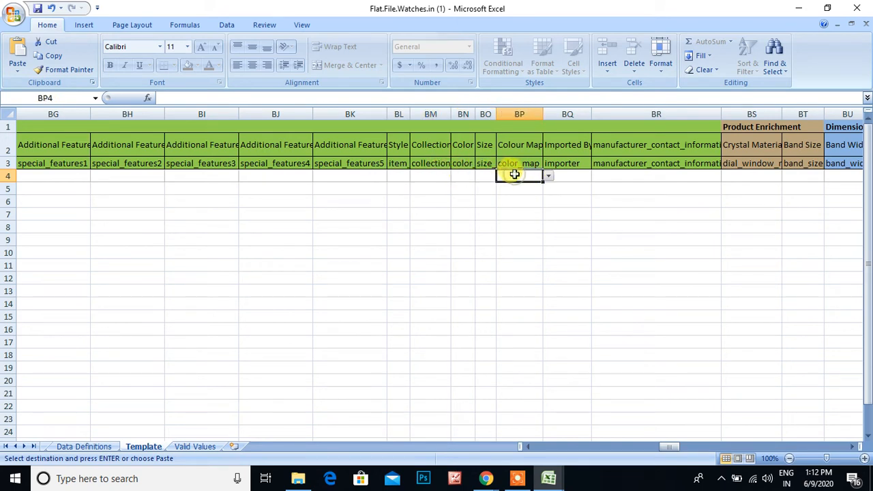
click(665, 175)
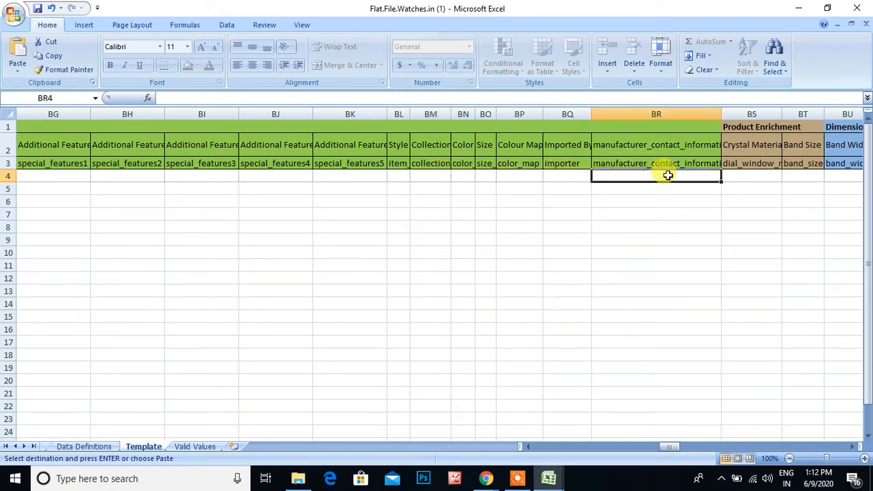
key(Tab)
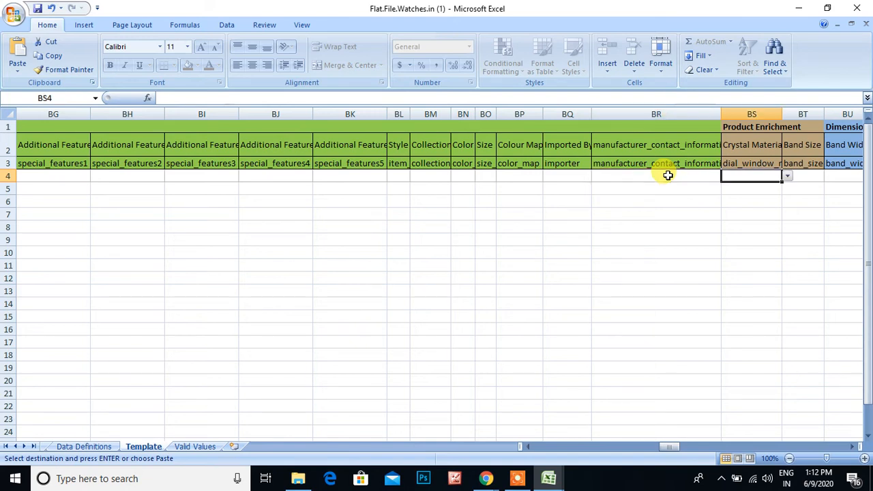
key(Tab)
key(Tab)
key(Tab)
key(Tab)
key(Tab)
key(Tab)
key(Tab)
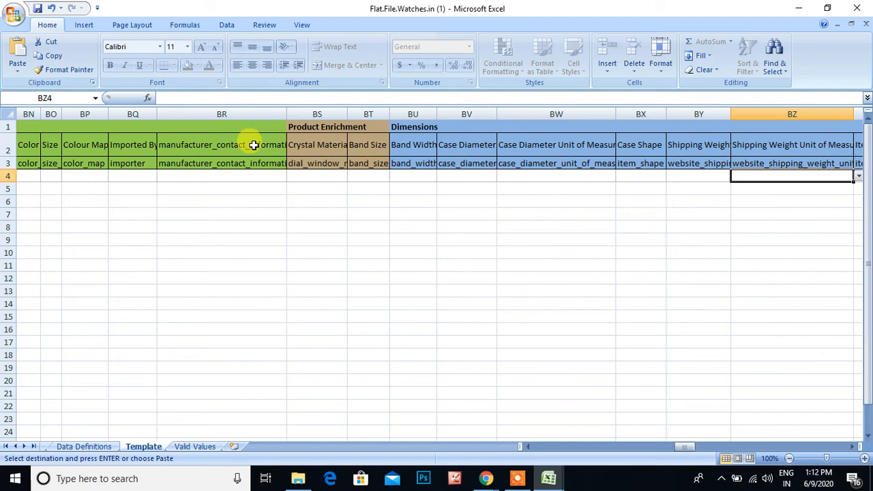
Open the Data Definitions sheet and examine the Basic and Discovery field definitions down to Collection in row 48
click(90, 446)
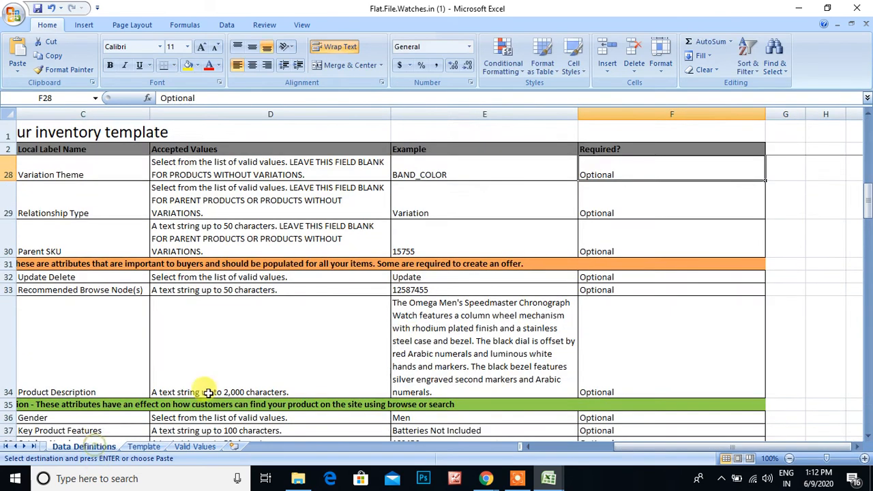
key(Down)
key(Down)
key(Down)
key(Down)
key(Down)
key(Down)
key(Down)
key(Down)
key(Down)
key(Down)
key(Down)
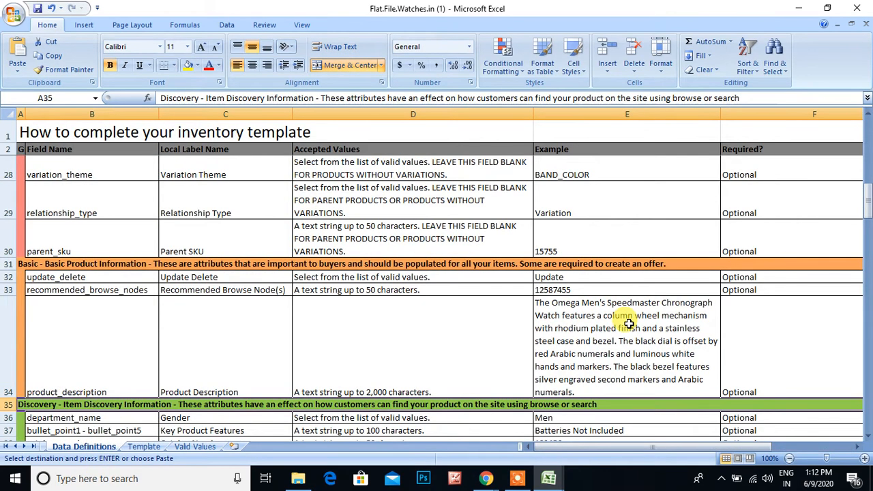
key(Down)
key(Down)
key(Down)
key(Down)
key(Down)
key(Down)
key(Down)
key(Down)
key(Down)
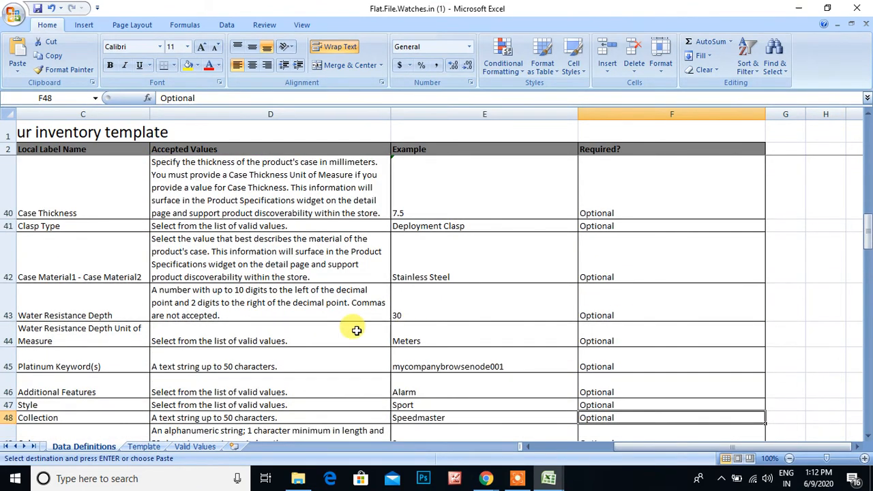
Check whether Clasp Type in row 41 is required, and return to the Template sheet
click(74, 226)
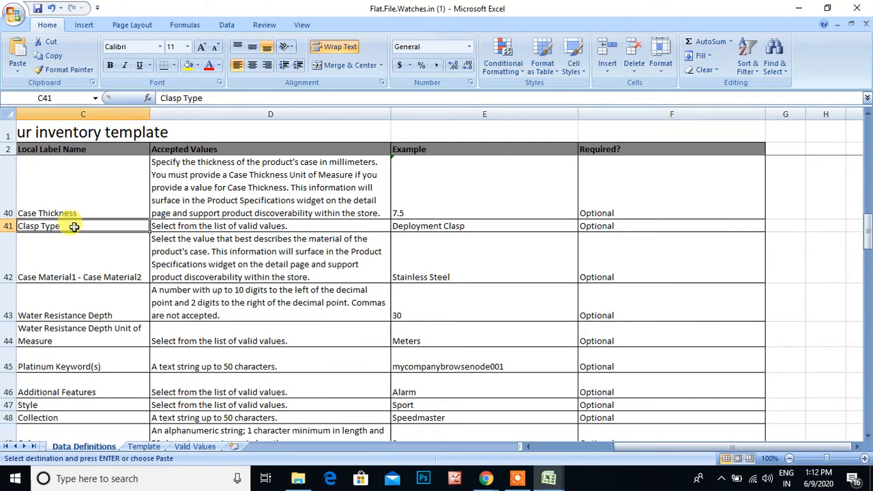
click(638, 227)
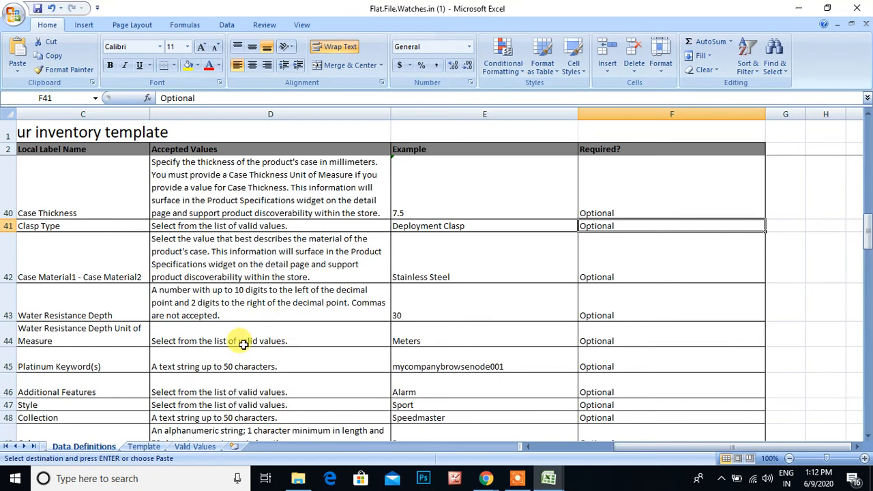
click(144, 447)
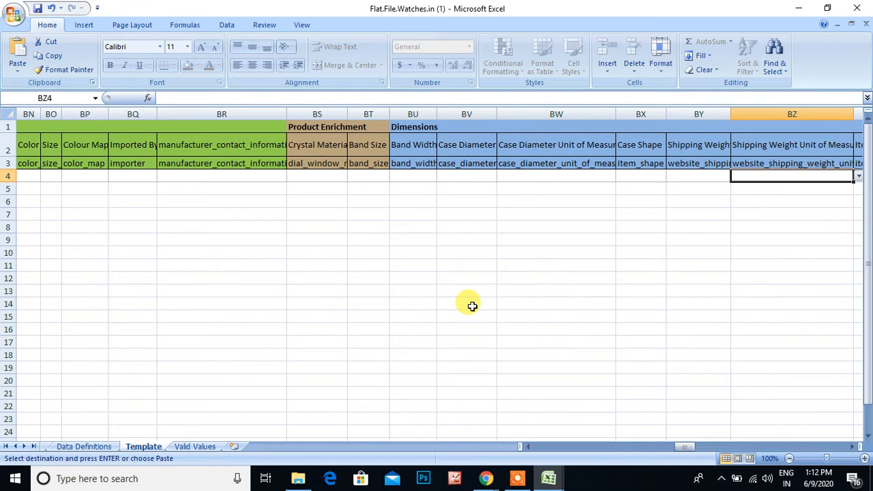
Look through the Dimensions fields in row 4 from Band Width in BU4 to item_height in CD4
click(403, 175)
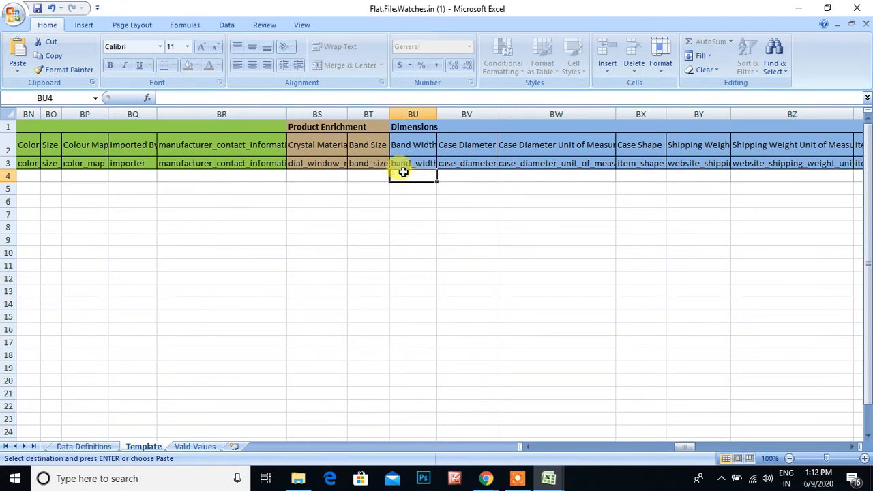
key(Right)
key(Right)
key(Right)
key(Right)
key(Right)
key(Right)
key(Right)
key(Right)
key(Right)
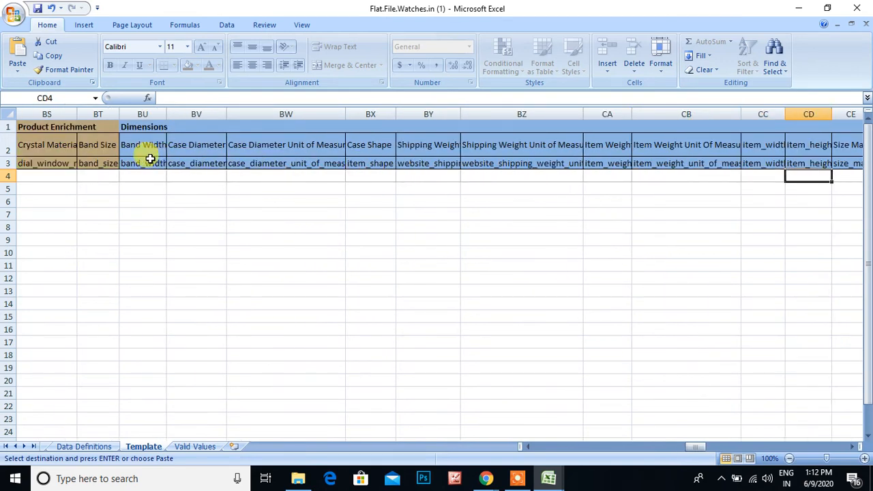
Read the entry notes on the case_diameter, item_shape and website_shipping_weight headers, ending on cell BY4
click(195, 164)
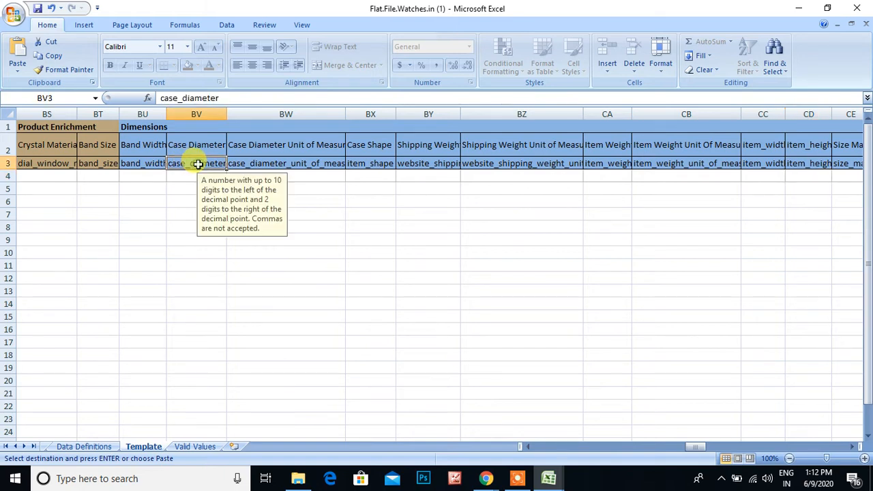
click(387, 161)
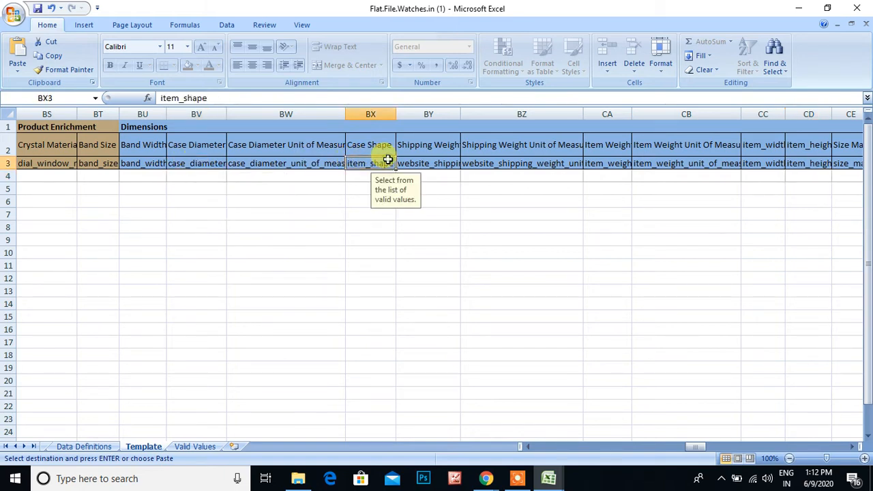
click(427, 163)
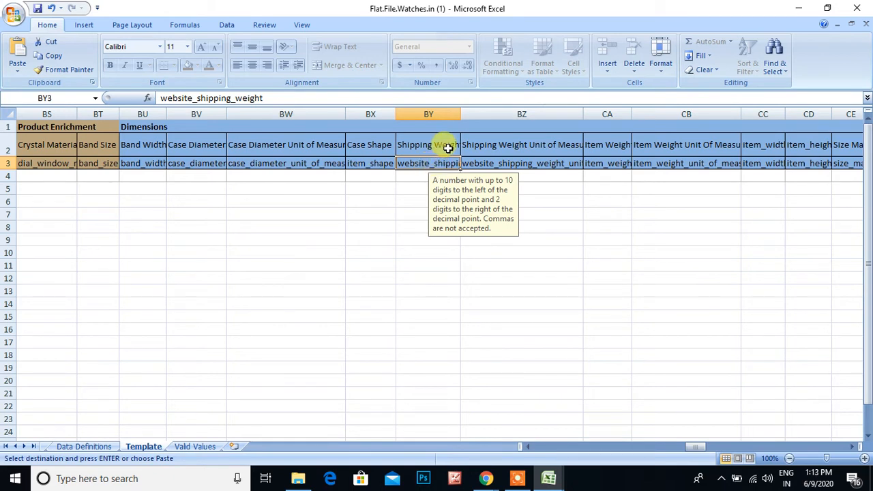
click(444, 145)
click(444, 174)
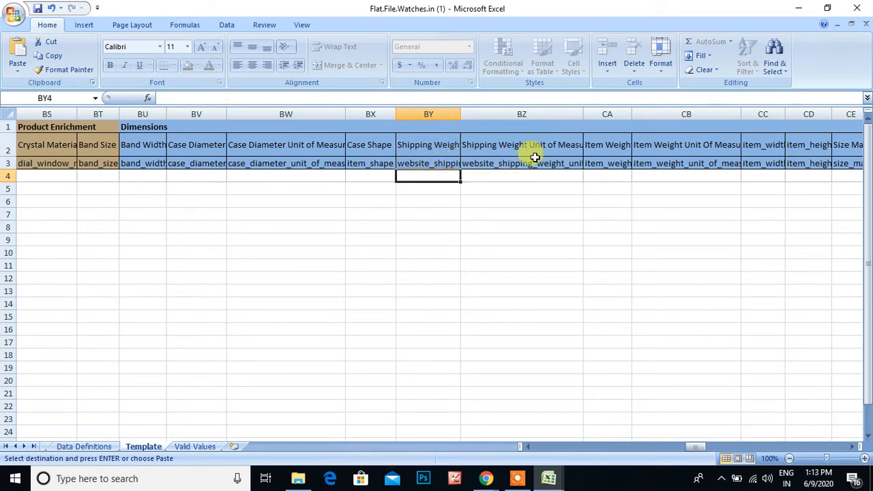
Look through the row 2 labels from Item Weight in CA2 past Item Dimensions Unit Of Measure, returning to item_width in CC2
click(608, 143)
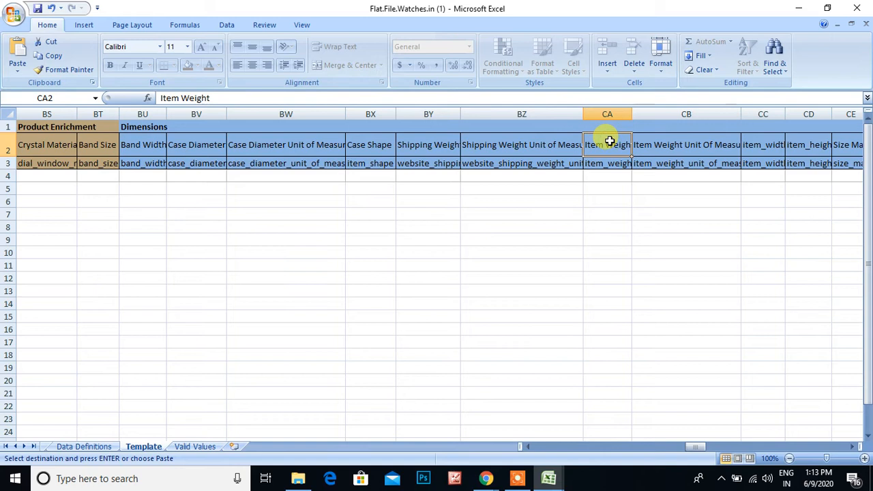
key(Right)
key(Right)
key(Right)
key(Left)
key(Left)
key(Right)
key(Right)
key(Right)
key(Right)
key(Right)
key(Right)
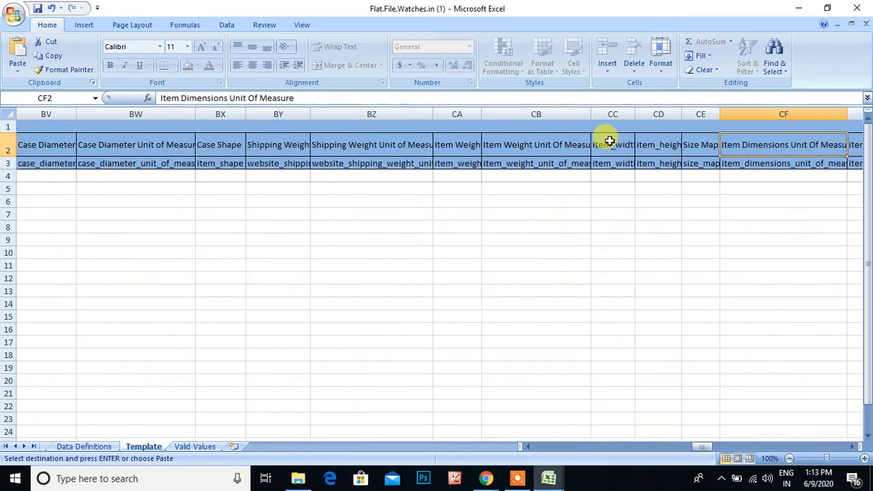
key(Left)
key(Left)
key(Left)
key(Left)
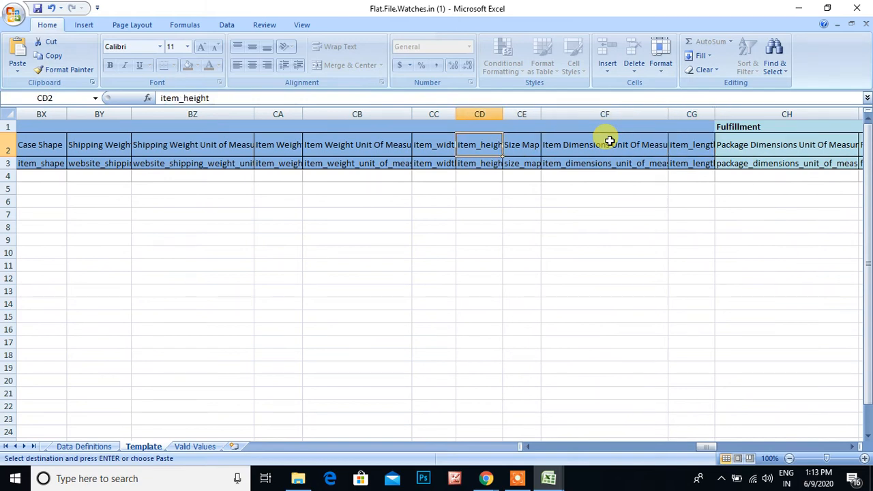
key(Left)
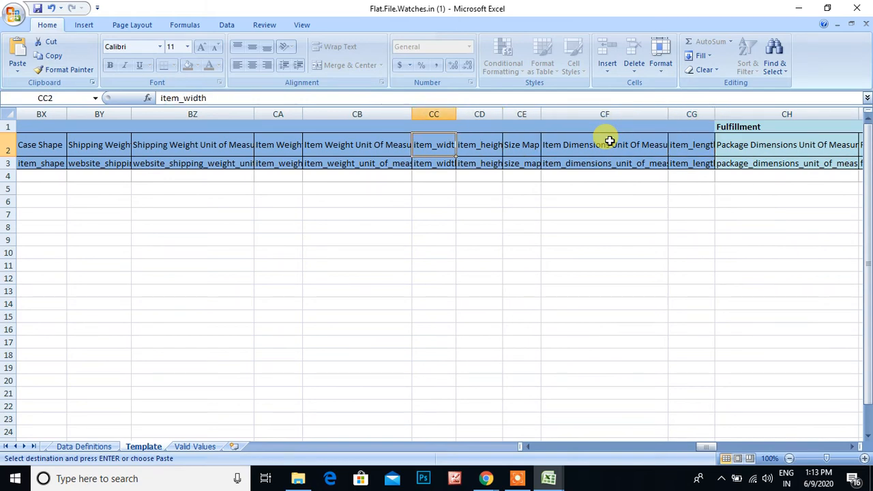
View the Item Weight Unit Of Measure options for cell CB4 without choosing one
key(Down)
key(Down)
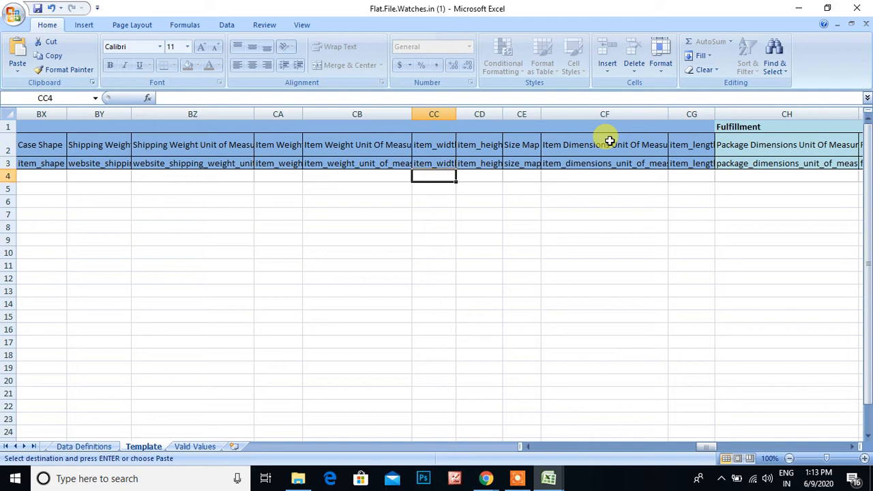
key(Left)
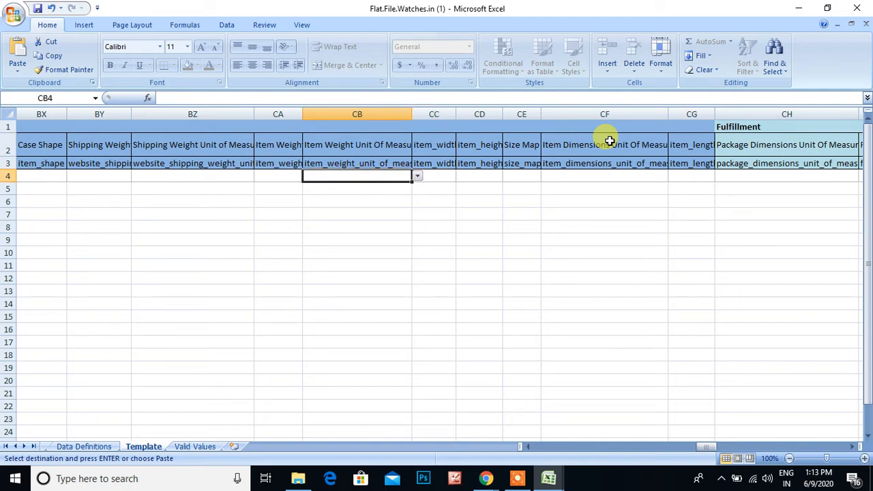
click(418, 176)
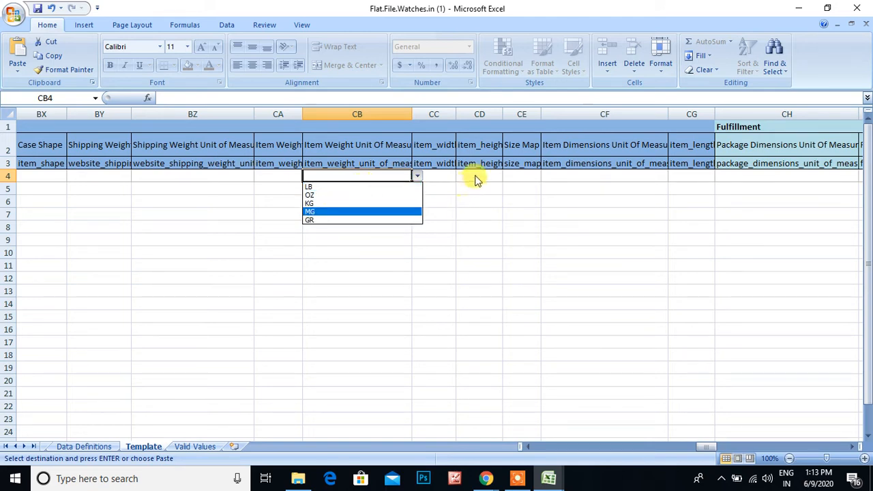
key(Escape)
View the Size Map options for cell CE4, and continue to the Item Dimensions Unit Of Measure cell CF4
key(Right)
key(Right)
key(Right)
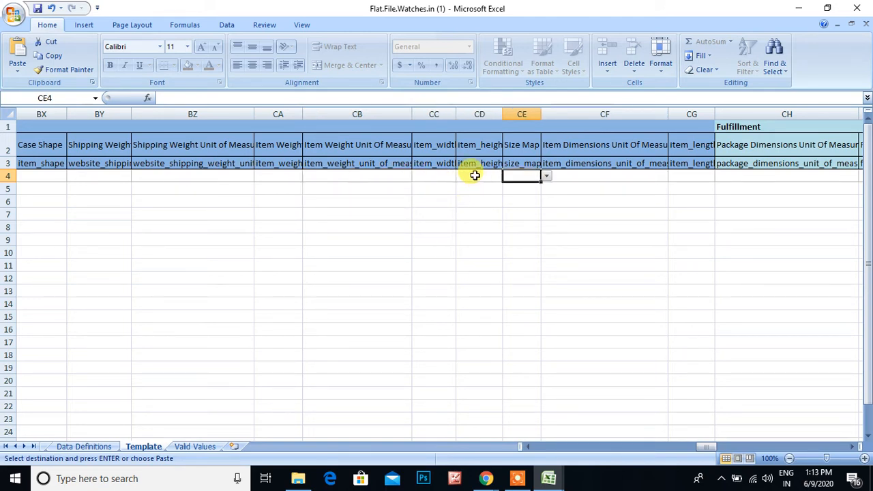
click(547, 176)
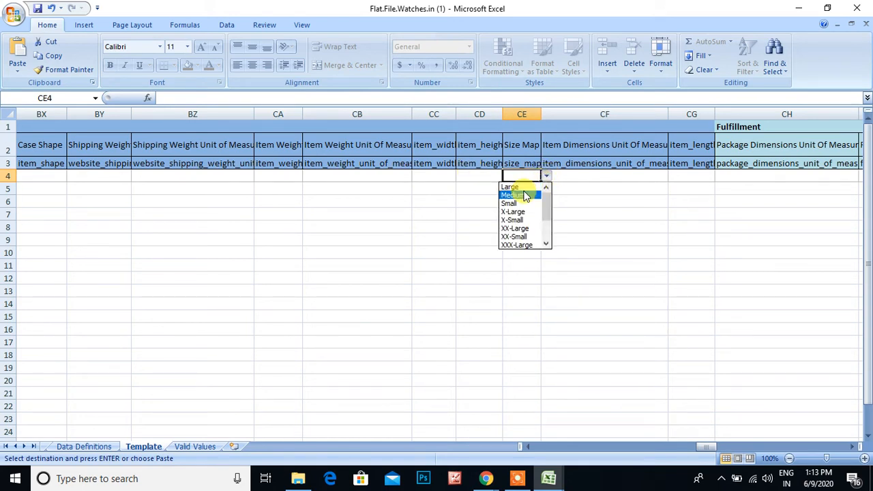
key(Escape)
key(Right)
key(Right)
key(Right)
key(Right)
key(Right)
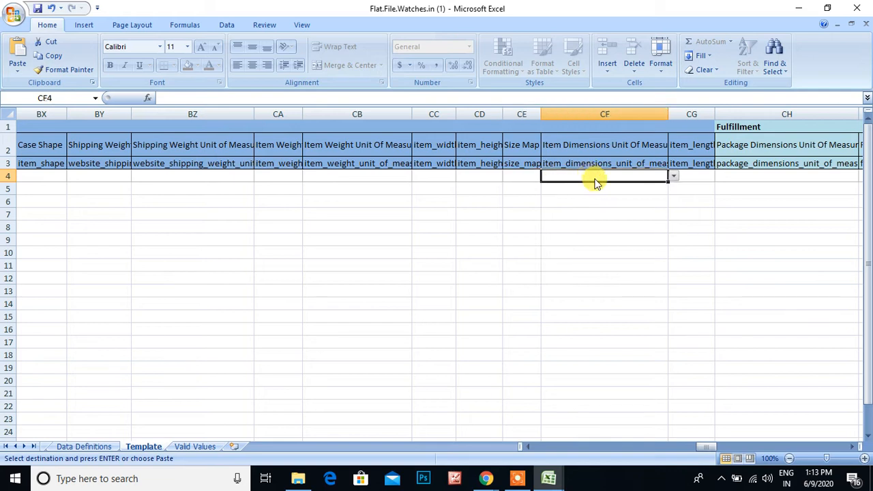
Look over the Fulfillment columns and highlight their labels from Package Dimensions Unit Of Measure in CH2 through CN2
key(Right)
key(Right)
key(Right)
key(Right)
key(Right)
key(Right)
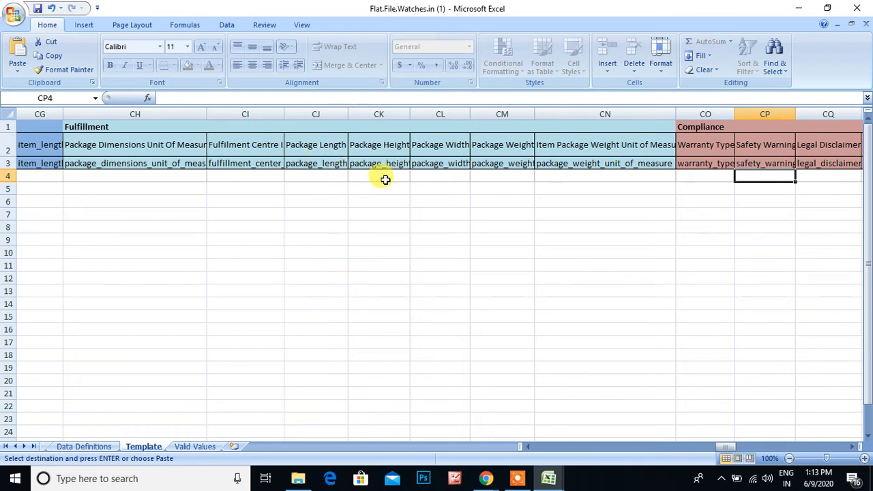
click(335, 171)
drag(114, 141, 647, 132)
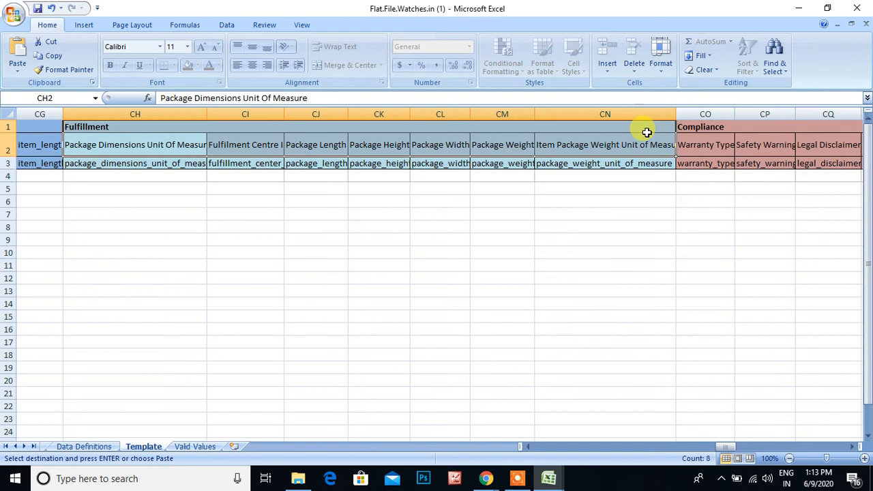
Look through the Compliance columns from Warranty Type in CO to the first Battery type/size column, returning to Country/Region of Origin in CS4
click(698, 176)
key(Right)
key(Right)
key(Right)
key(Right)
key(Right)
key(Right)
key(Right)
key(Right)
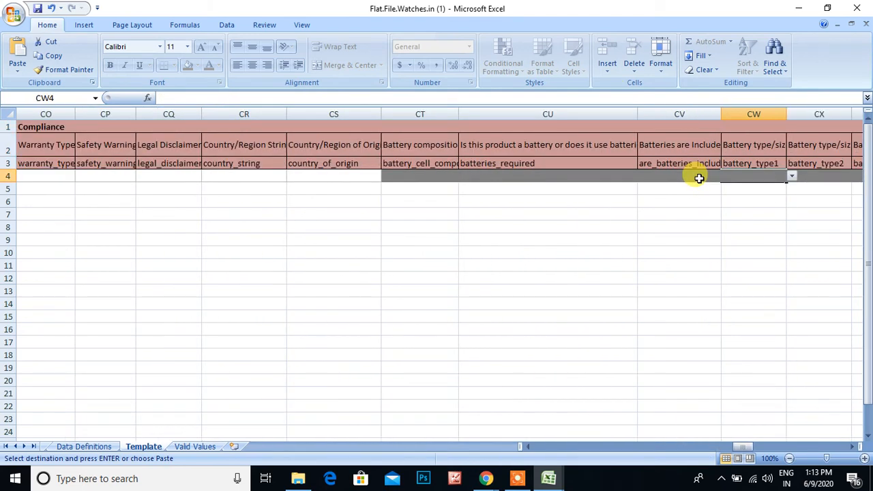
click(301, 175)
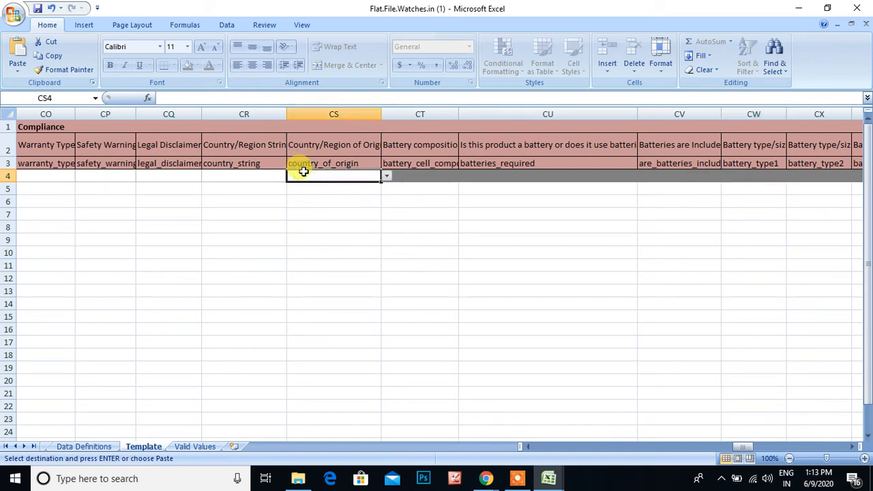
Review the greyed battery columns from battery composition in CT to the watt hours per battery field in DH4
key(Right)
key(Right)
key(Right)
key(Right)
key(Right)
key(Right)
key(Right)
key(Right)
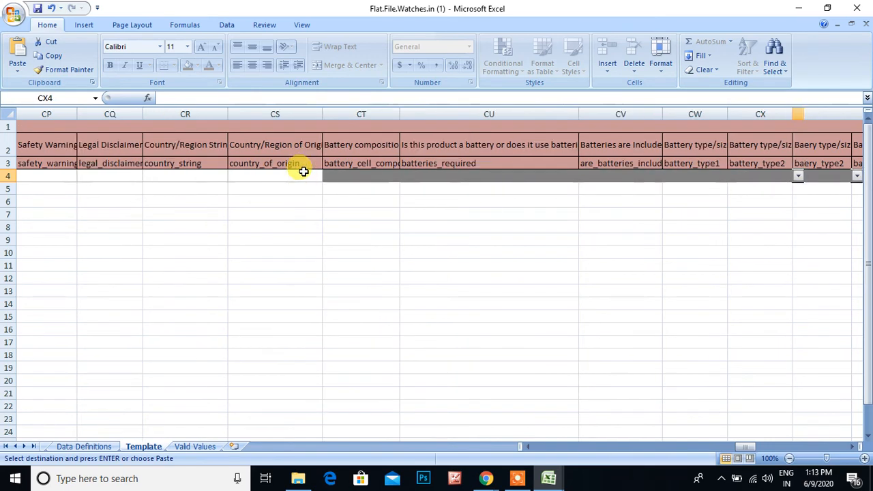
key(Right)
key(Right)
key(Right)
key(Right)
key(Right)
key(Right)
key(Right)
key(Right)
key(Right)
key(Right)
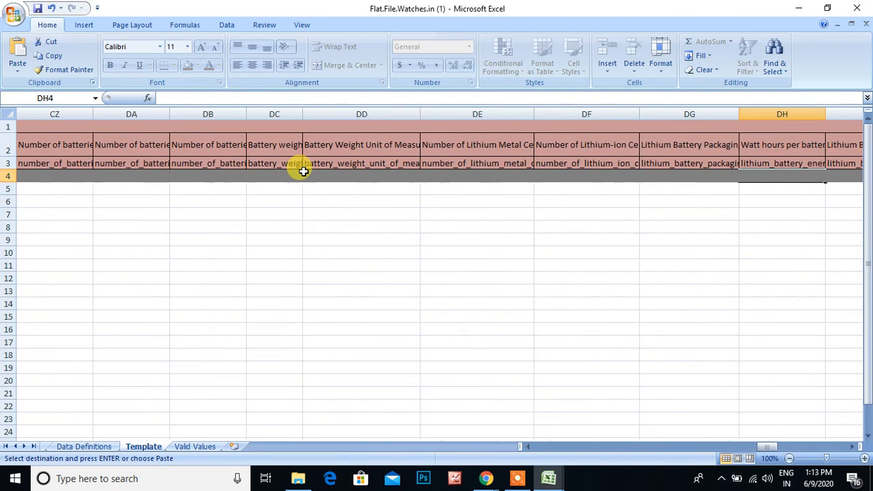
Review the remaining lithium battery, dangerous goods and safety data sheet columns, ending on the HSN Code cell DU4
key(Right)
key(Right)
key(Right)
key(Right)
key(Right)
key(Right)
key(Right)
key(Right)
key(Right)
key(Right)
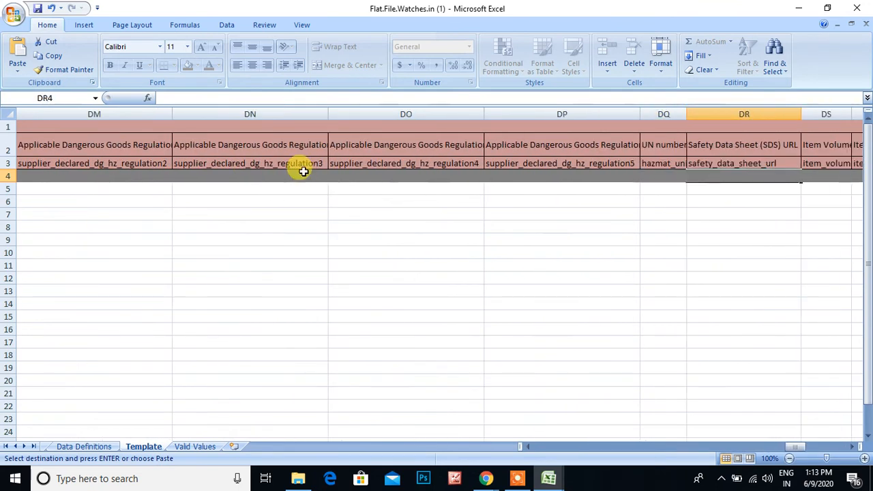
key(Right)
key(Right)
key(Right)
key(Left)
key(Left)
key(Left)
key(Left)
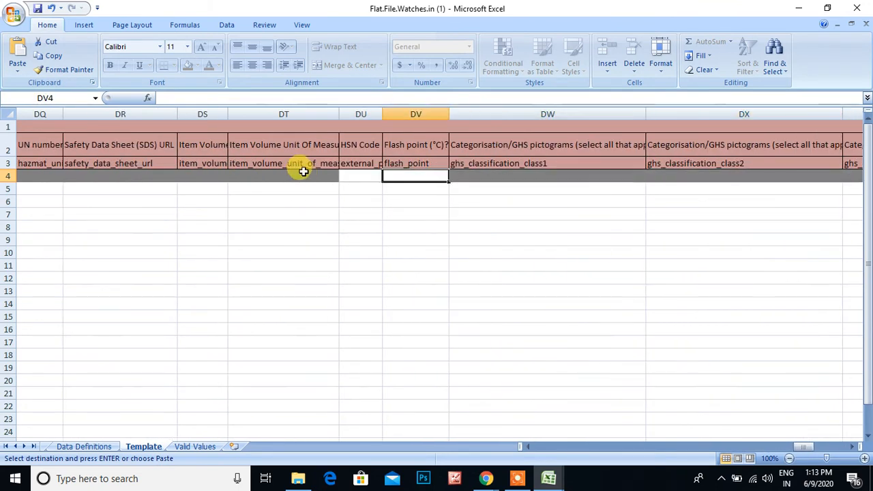
click(367, 176)
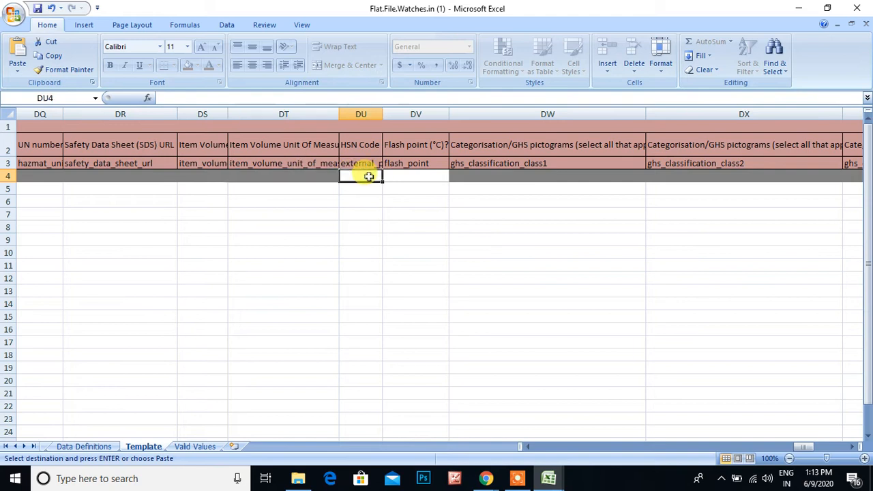
Look past the flash point and GHS classification columns into the Offer section up to Handling Time in EH4
key(Right)
key(Right)
key(Right)
key(Right)
key(Right)
key(Right)
key(Right)
key(Right)
key(Right)
key(Right)
key(Right)
key(Right)
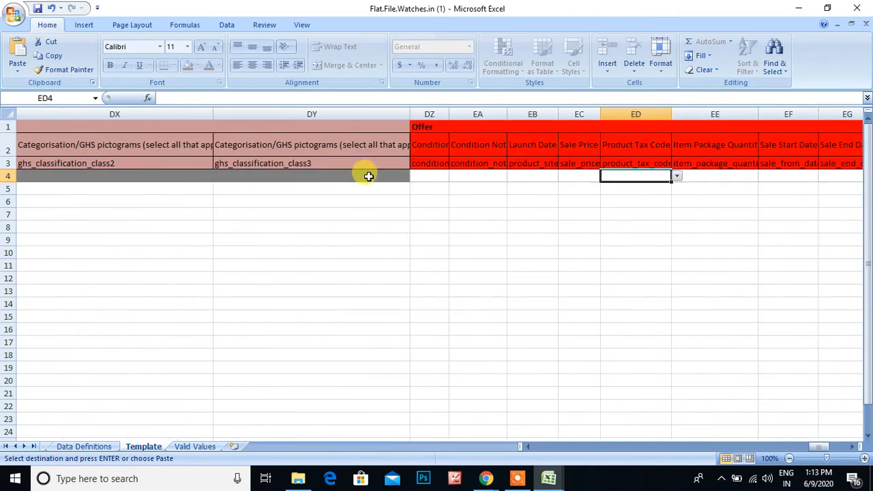
key(Right)
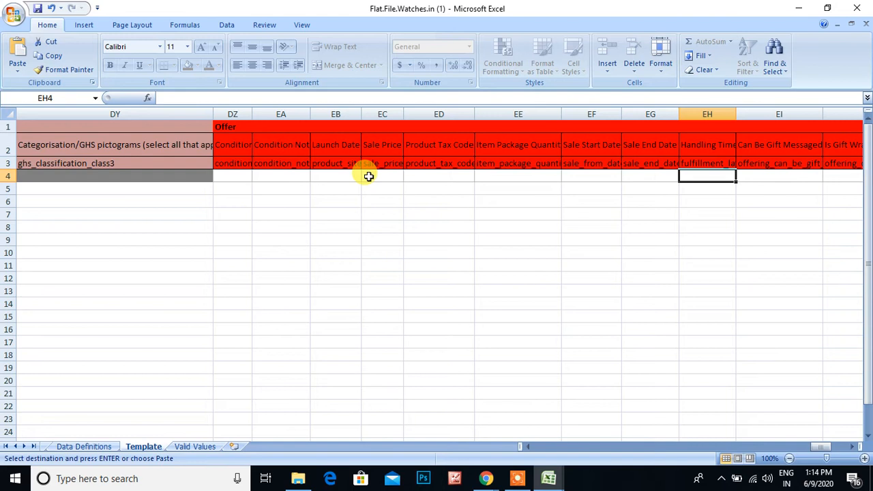
View the Condition options for cell DZ4 without choosing one, and continue to the condition note cell EA4
click(229, 176)
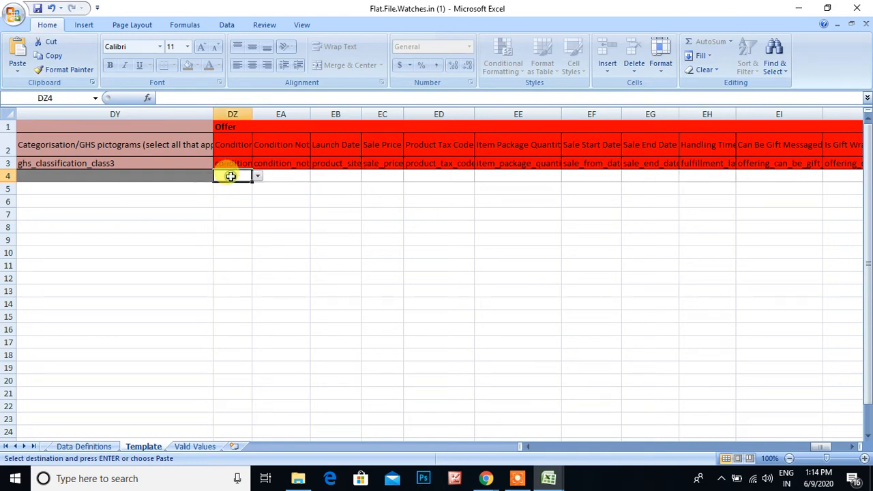
click(258, 176)
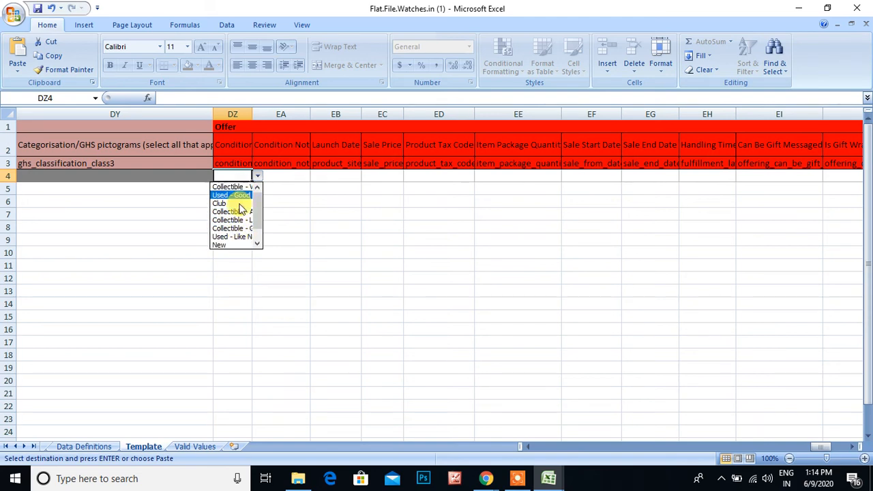
click(296, 172)
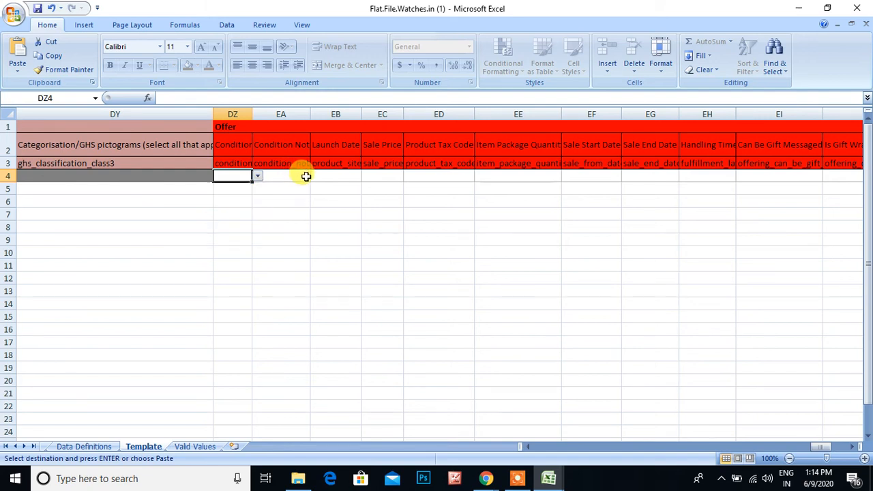
click(306, 177)
Read the entry notes on the product_site_launch_date, sale_price and product_tax_code headers in row 3
click(335, 172)
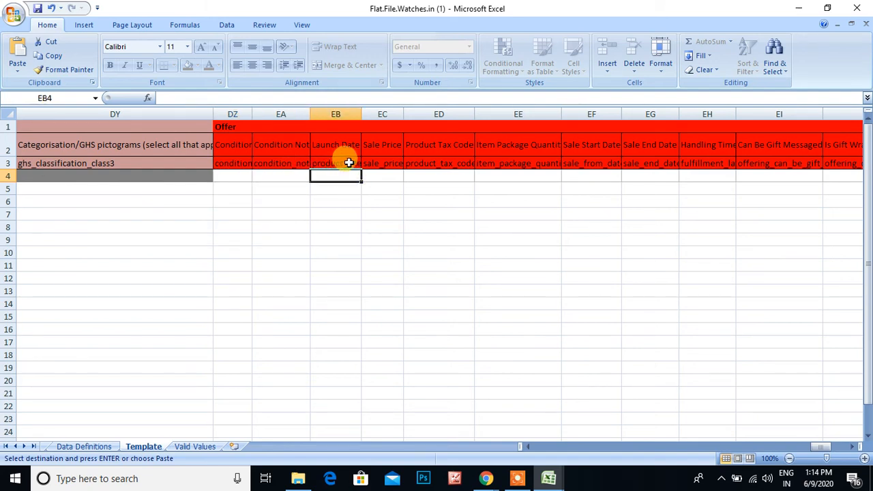
click(348, 162)
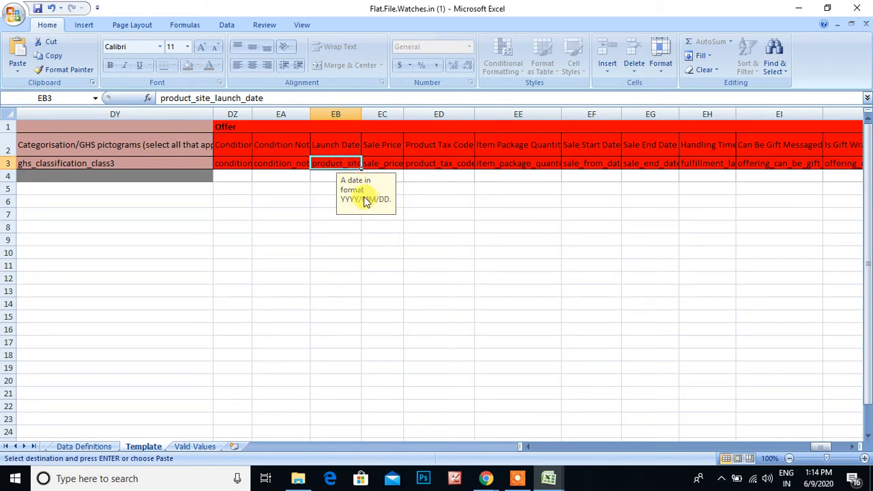
click(384, 161)
key(Down)
key(Right)
key(Up)
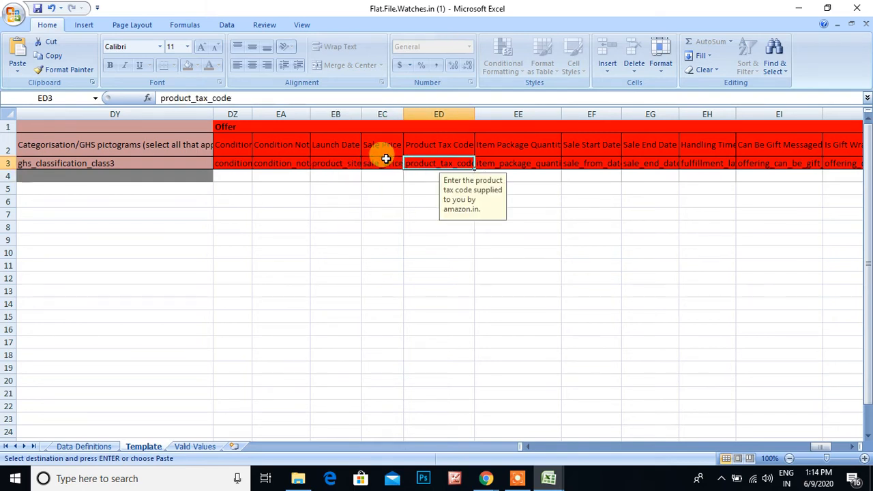
View the Product Tax Code options for cell ED4 without choosing one, and continue to the Item Package Quantity cell EE4
click(443, 176)
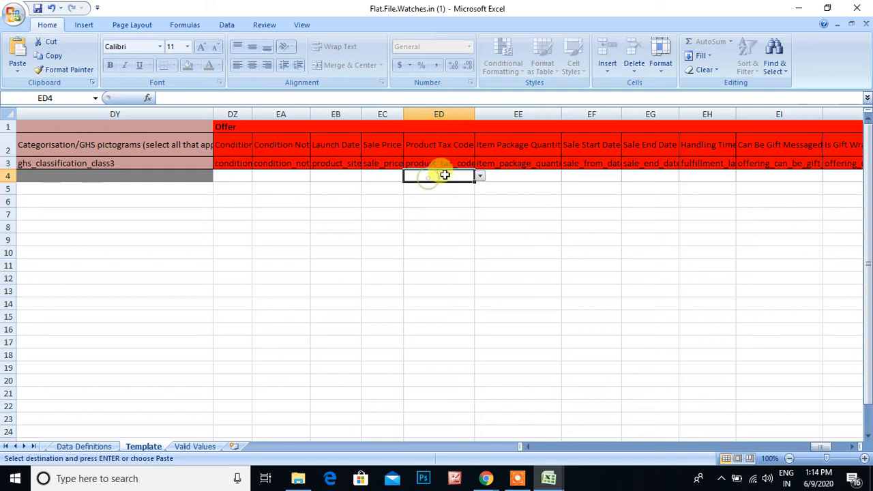
click(481, 176)
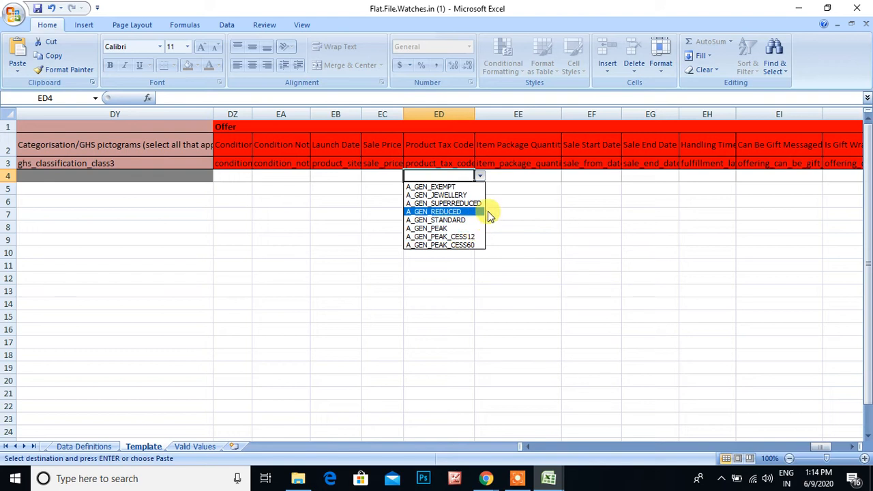
click(537, 176)
click(537, 176)
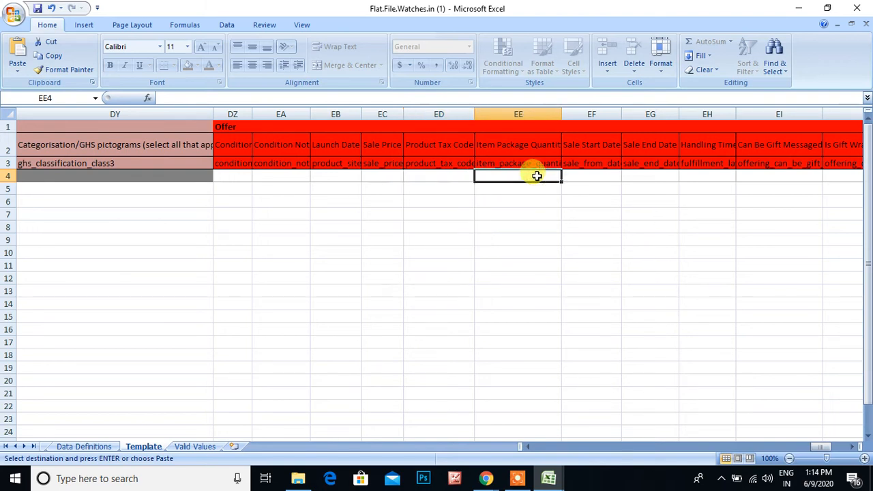
Set the Item Package Quantity in cell EE4 to 10
key(Right)
key(Right)
key(Right)
key(Right)
key(Right)
key(Left)
key(Left)
key(Left)
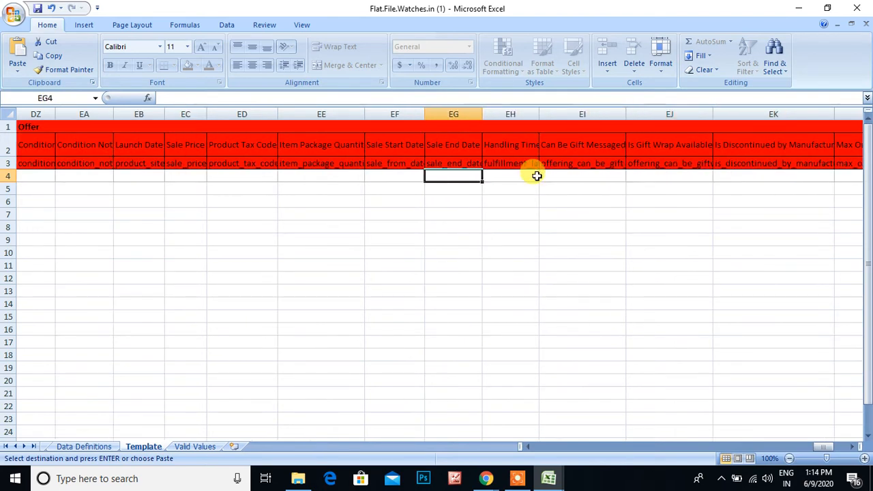
key(Left)
key(Left)
text(10)
key(Up)
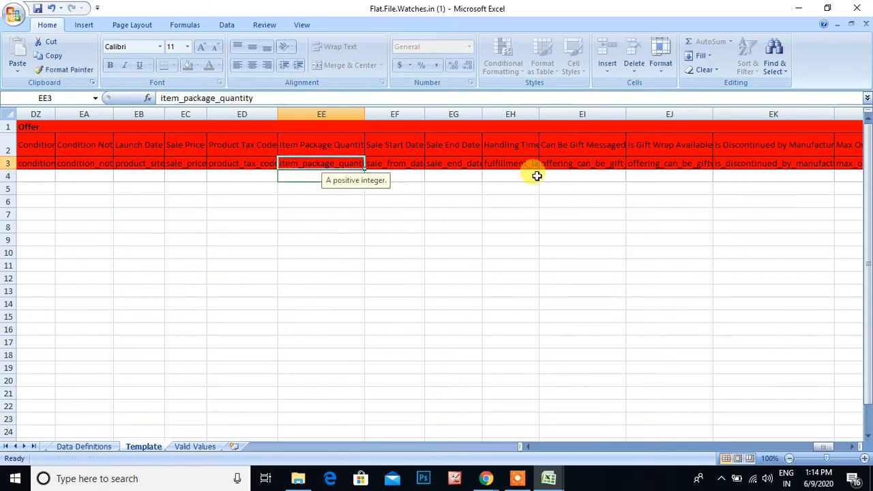
Enter 2020/06/09 as the Sale Start Date in EF4 and check the format note on its sale_from_date header
key(Right)
key(Down)
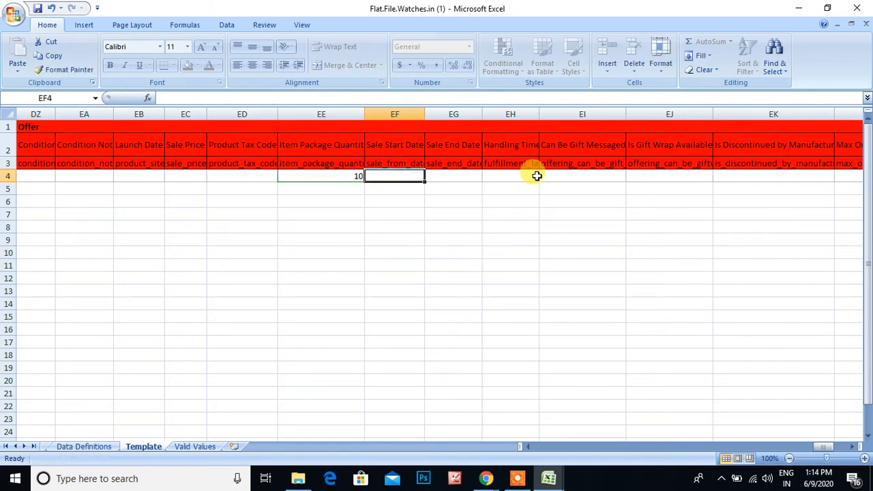
text(2020/06/09)
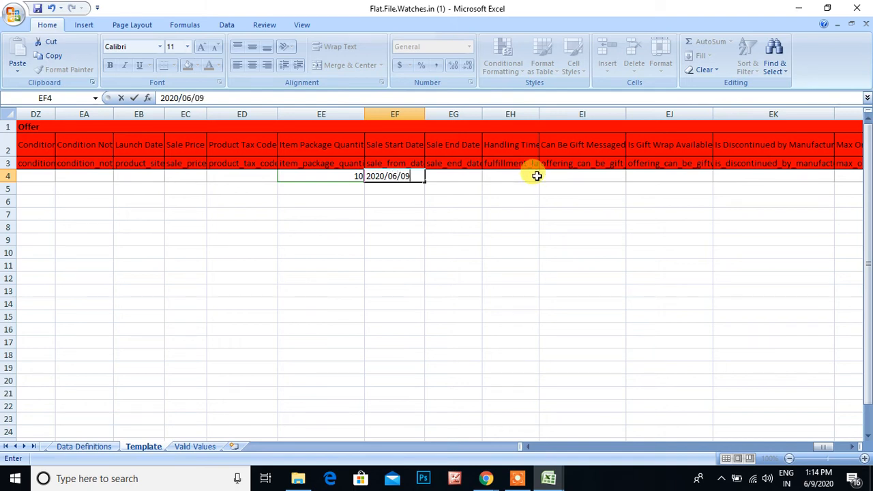
key(Return)
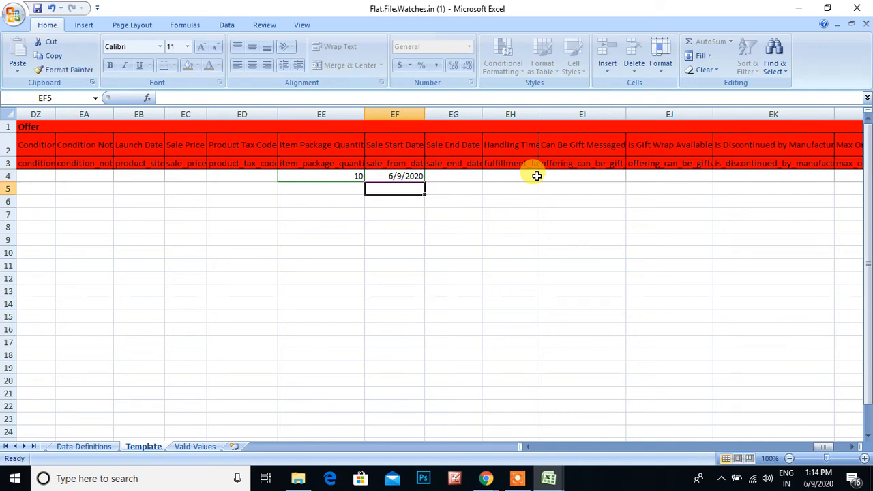
click(411, 168)
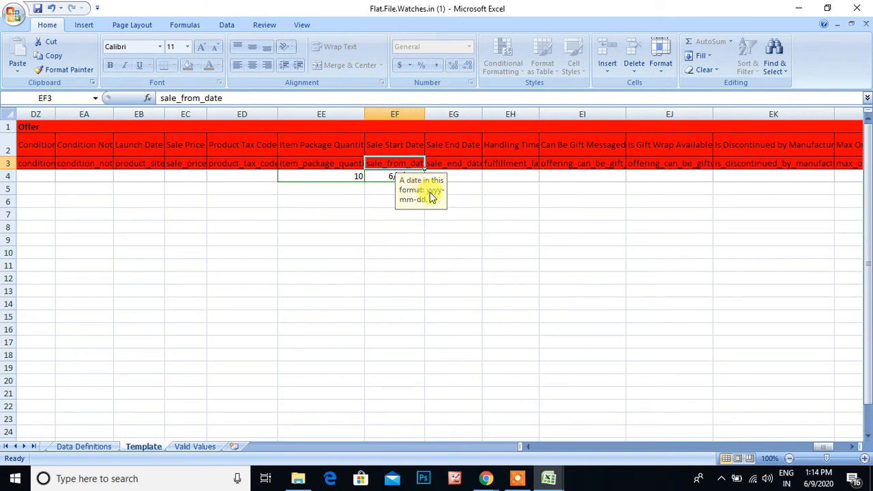
click(385, 177)
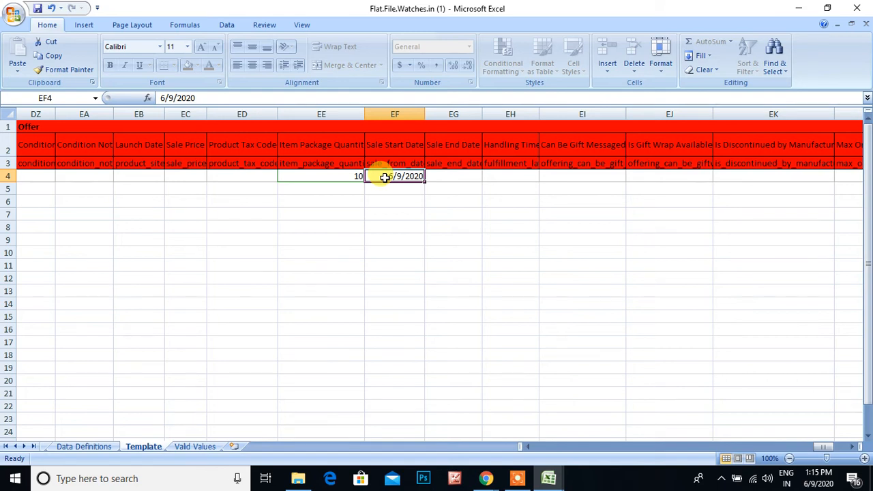
Leave the Sale End Date in EG4 blank and set the Handling Time in EH4 to 2
click(432, 174)
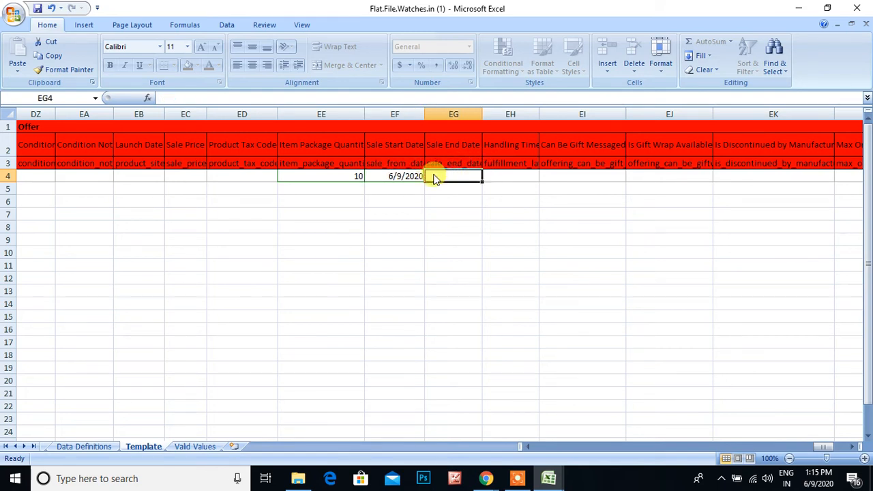
key(Tab)
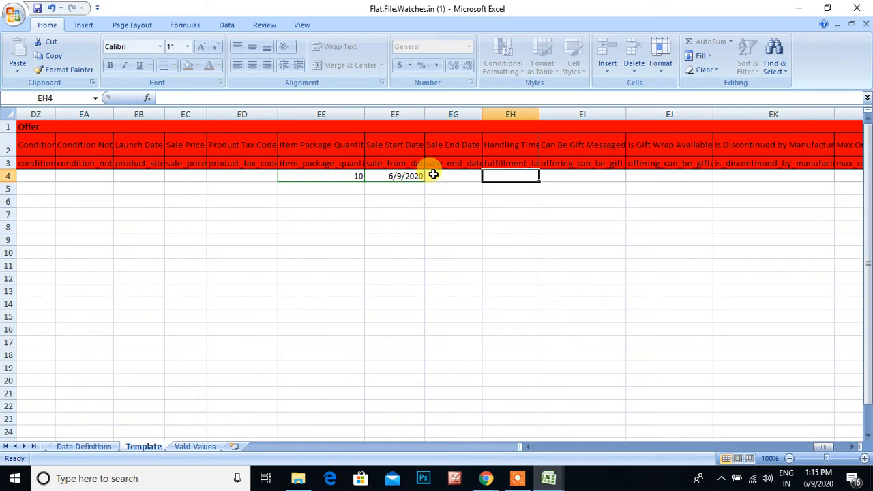
text(2)
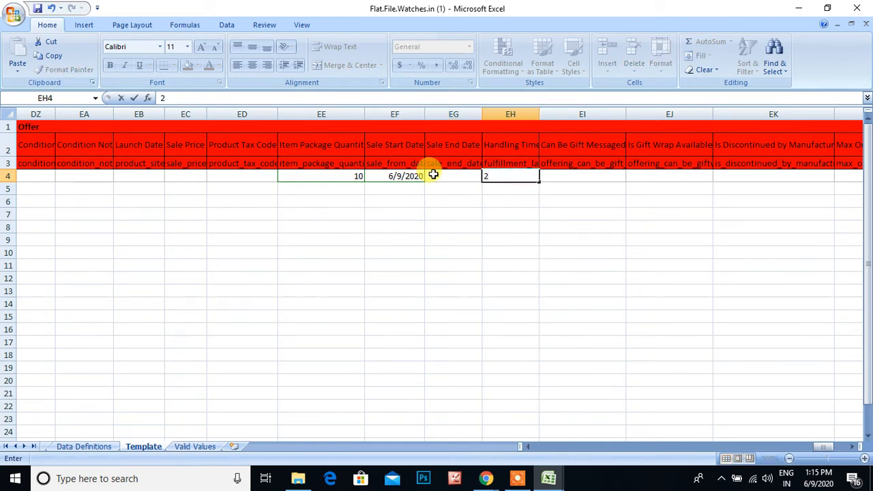
key(Tab)
Look through the remaining Offer columns to Offering Release Date, and read the Can Be Gift Messaged and Is Gift Wrap Available labels
key(Tab)
key(Tab)
key(Tab)
key(Tab)
key(Tab)
key(Tab)
key(Tab)
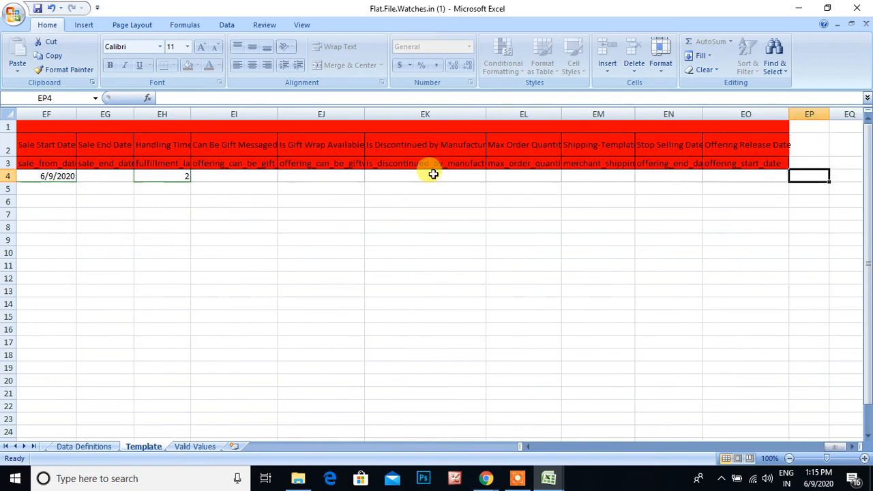
click(245, 143)
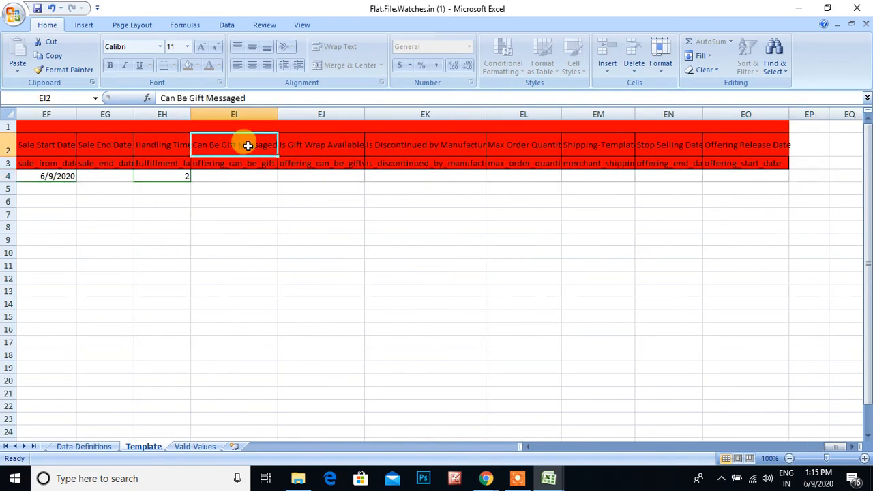
click(289, 143)
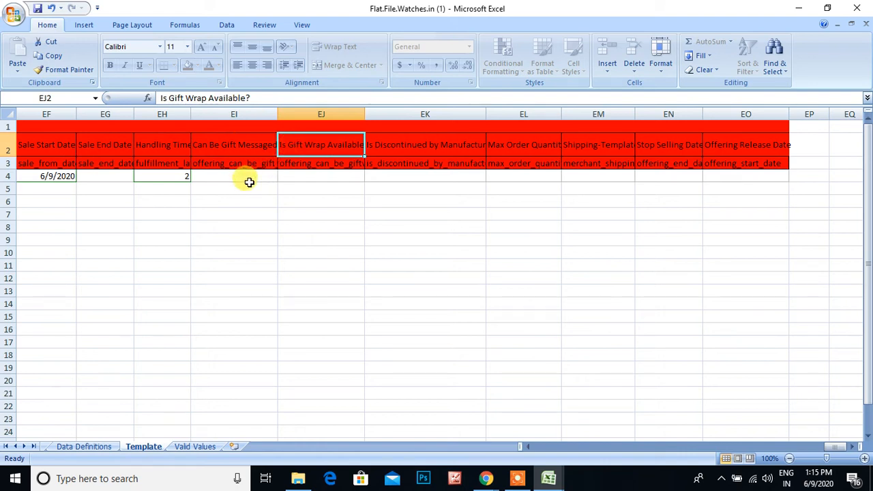
Enter a trial Max Order Quantity of 1 in cell EL4 and clear the entry again
click(537, 145)
click(532, 178)
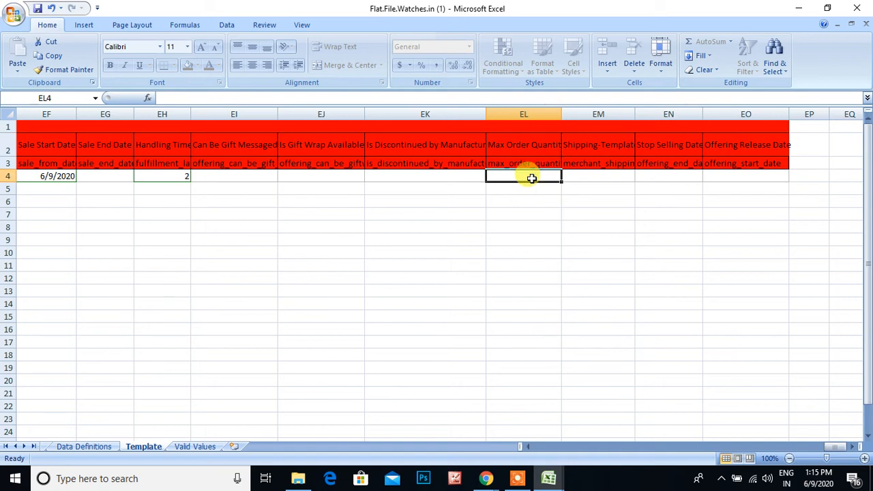
text(1)
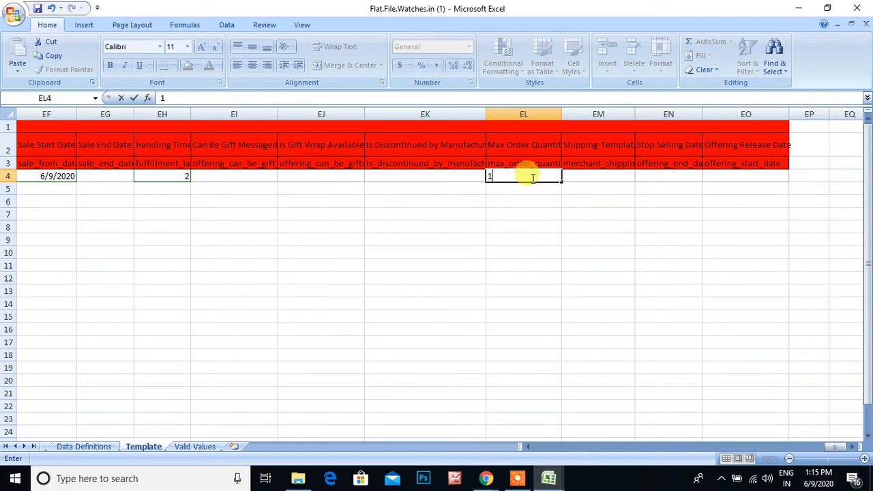
key(BackSpace)
text(2)
key(Tab)
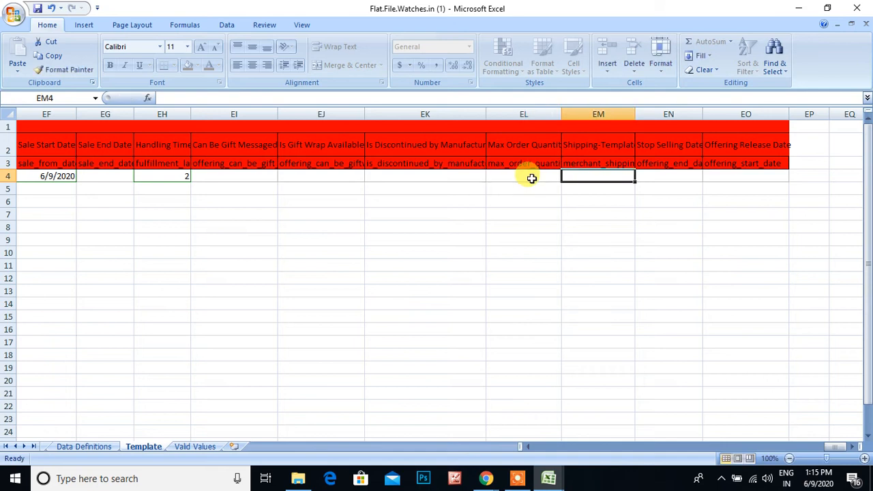
Look through row 4 of the Offer section from its last columns back to the Condition column
key(Right)
key(Right)
key(Right)
key(Left)
key(Left)
key(Left)
key(Left)
key(Left)
key(Left)
key(Left)
key(Left)
key(Left)
key(Left)
key(Left)
key(Left)
key(Left)
key(Left)
key(Left)
key(Left)
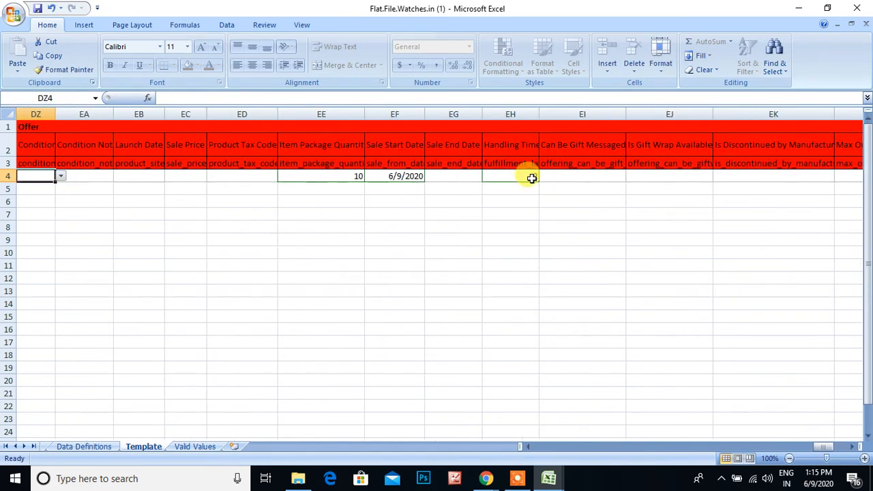
key(Left)
key(Left)
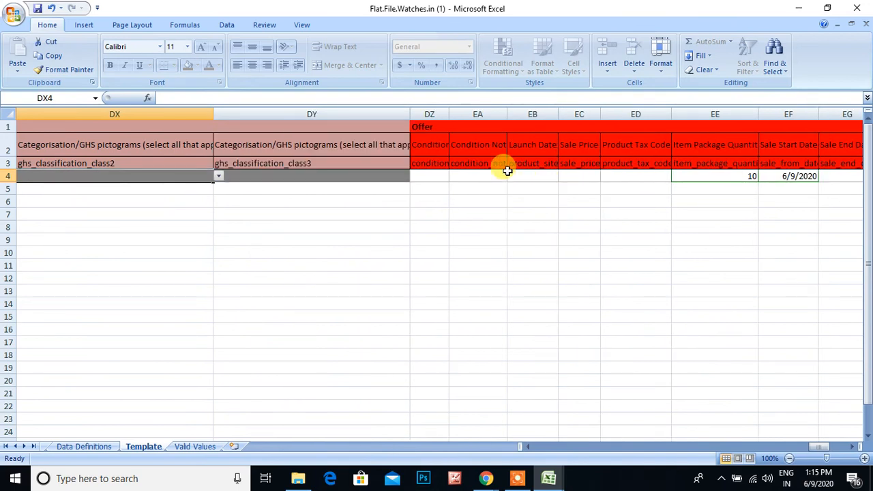
Review the row 4 Offer cells from Sale Price through Handling Time to Can Be Gift Messaged
click(586, 174)
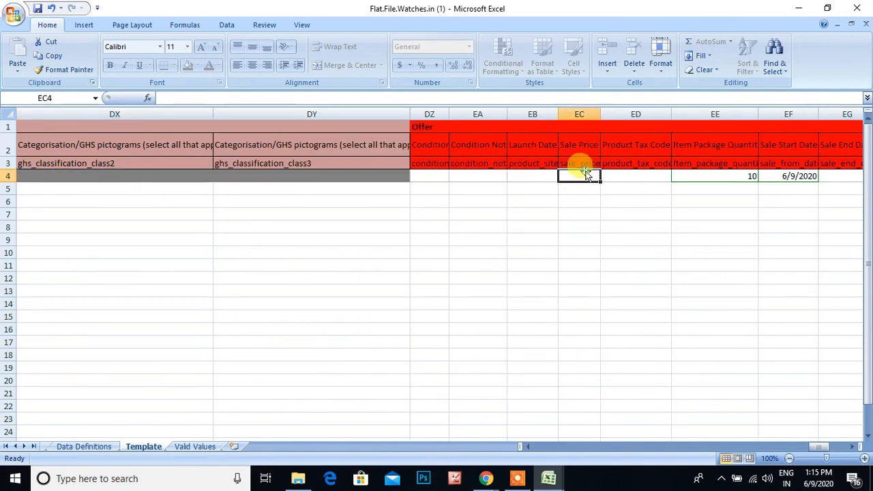
key(Right)
key(Right)
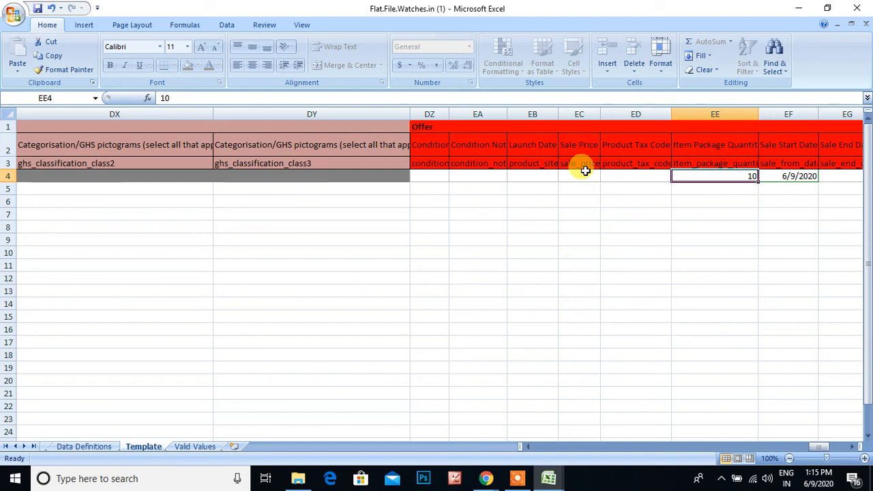
key(Right)
key(Right)
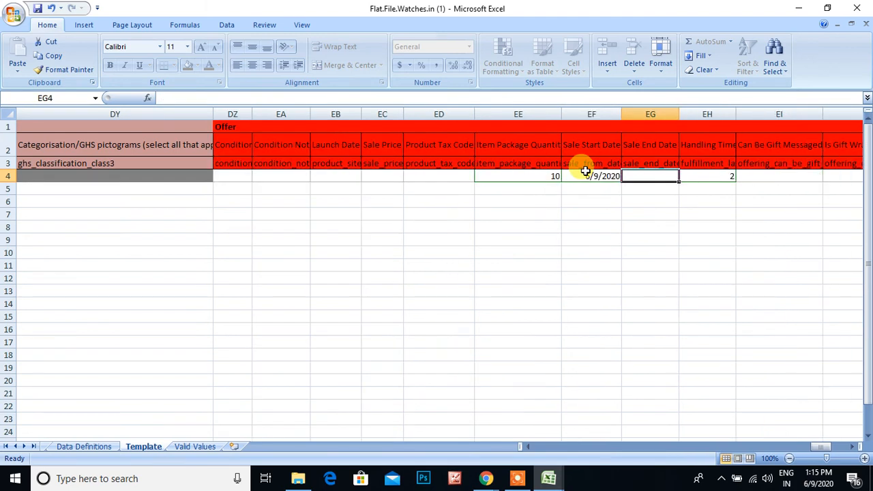
key(Right)
key(Right)
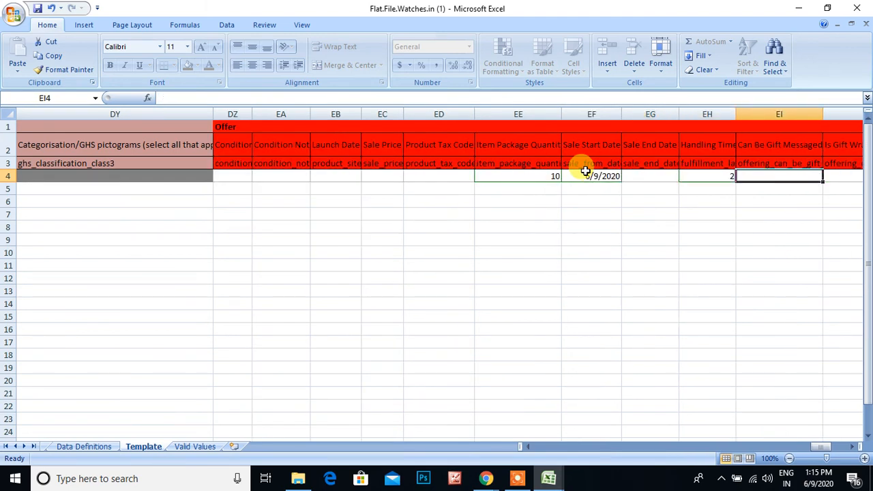
key(Left)
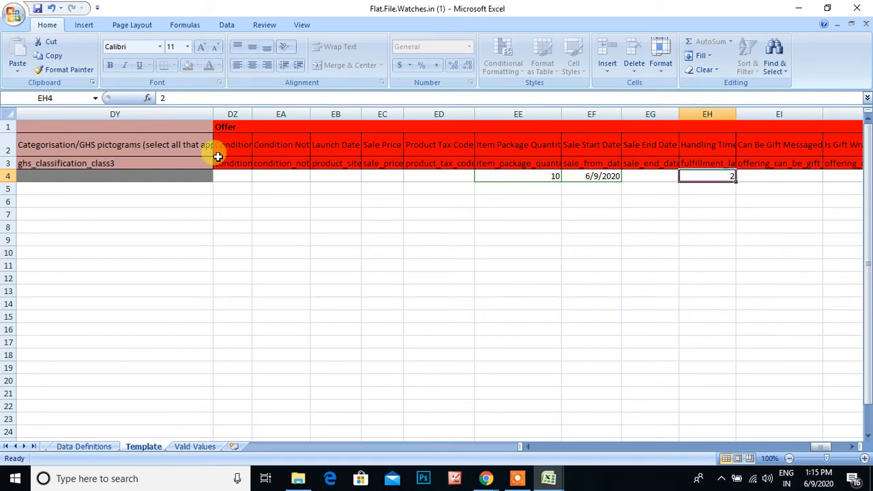
Highlight the Offer cells DZ4 to EH4 and look through the remaining columns up to Offering Release Date
drag(227, 174, 702, 179)
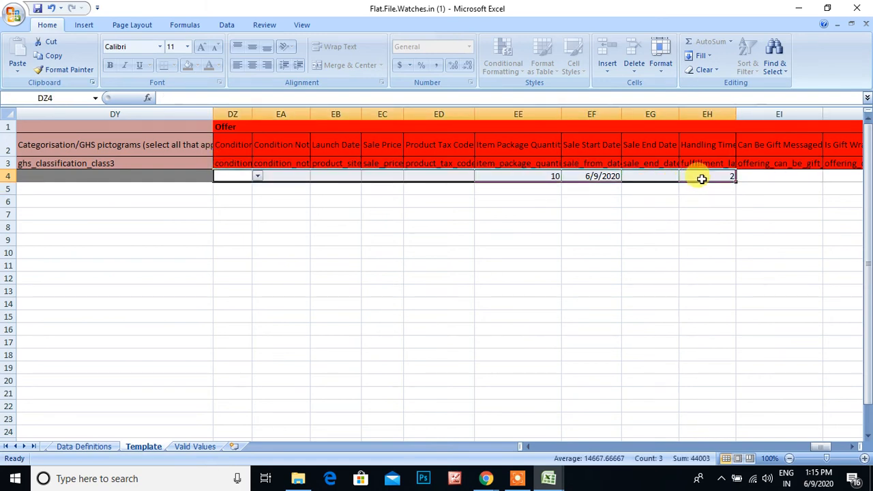
key(Right)
key(Right)
key(Right)
key(Right)
key(Right)
key(Right)
key(Right)
key(Right)
key(Right)
key(Right)
key(Right)
key(Right)
key(Right)
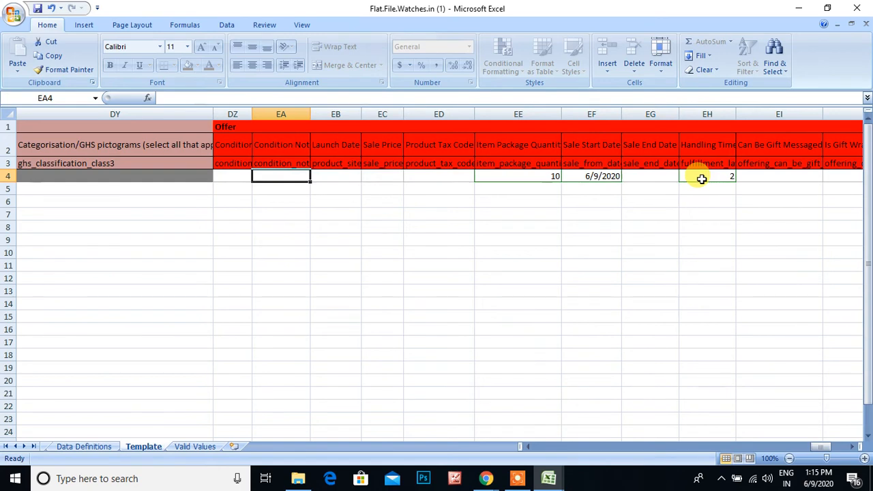
key(Right)
key(Right)
key(Right)
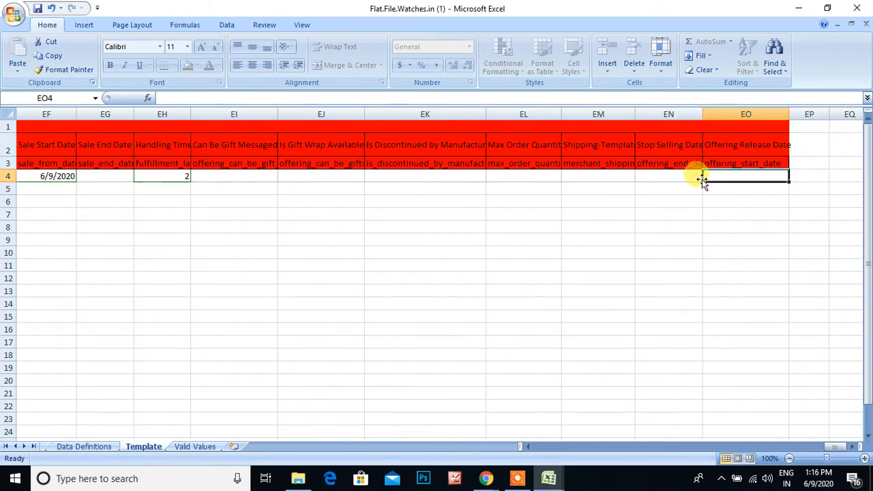
Go back through row 4 of the template to the Product Type cell A4
key(Left)
key(Left)
key(Left)
key(Left)
key(Left)
key(Left)
key(Left)
key(Left)
key(Left)
key(Left)
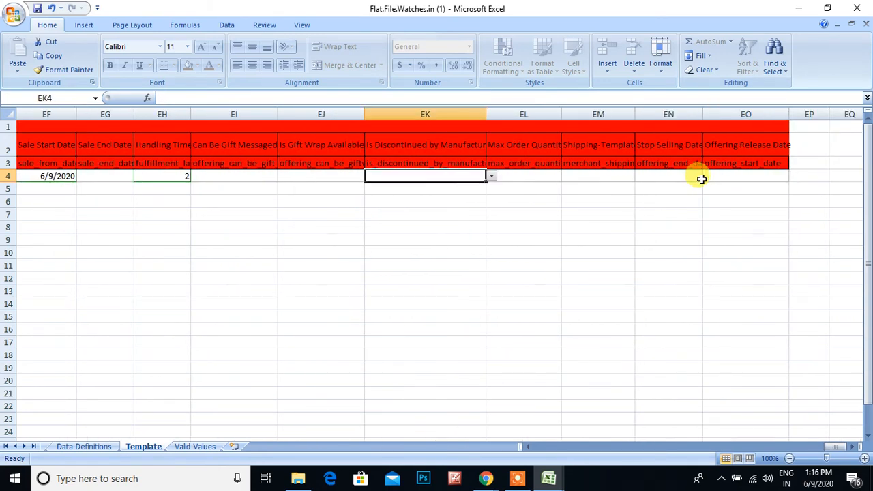
key(Left)
key(Left)
key(Left)
key(Left)
key(Left)
key(Left)
key(Left)
key(Left)
key(Left)
key(Left)
key(Left)
key(Left)
key(Left)
key(Left)
key(Left)
key(Left)
key(Left)
key(Left)
key(Left)
key(Left)
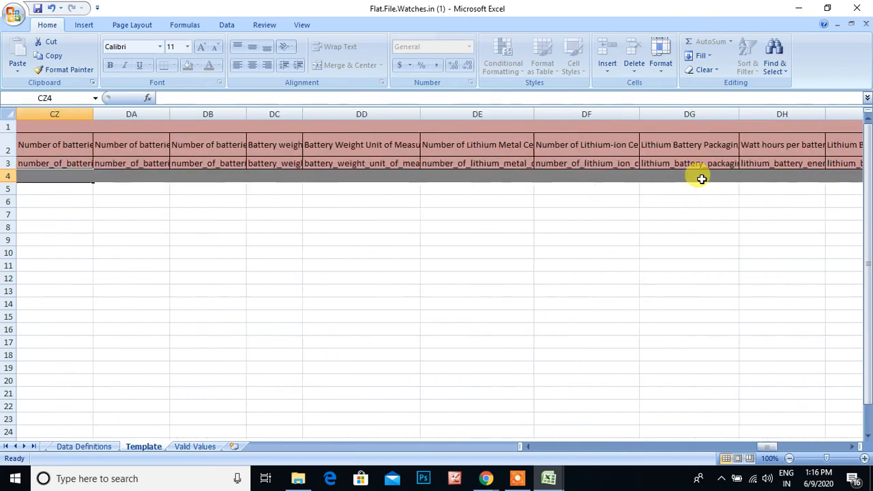
key(Left)
key(Left)
key(Left)
key(Left)
key(Left)
key(Left)
key(Left)
key(Left)
key(Left)
key(Left)
key(Left)
key(Left)
key(Left)
key(Left)
key(Left)
key(Left)
key(Left)
key(Left)
key(Left)
key(Left)
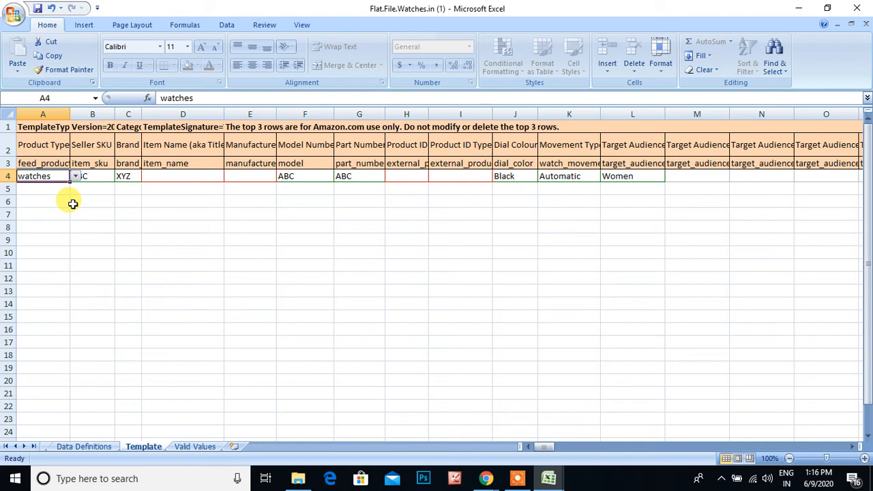
Look down the empty Product Type cells from A5 to A13, where further products can be listed
click(48, 189)
key(Down)
key(Down)
key(Down)
key(Down)
key(Down)
key(Down)
key(Down)
key(Down)
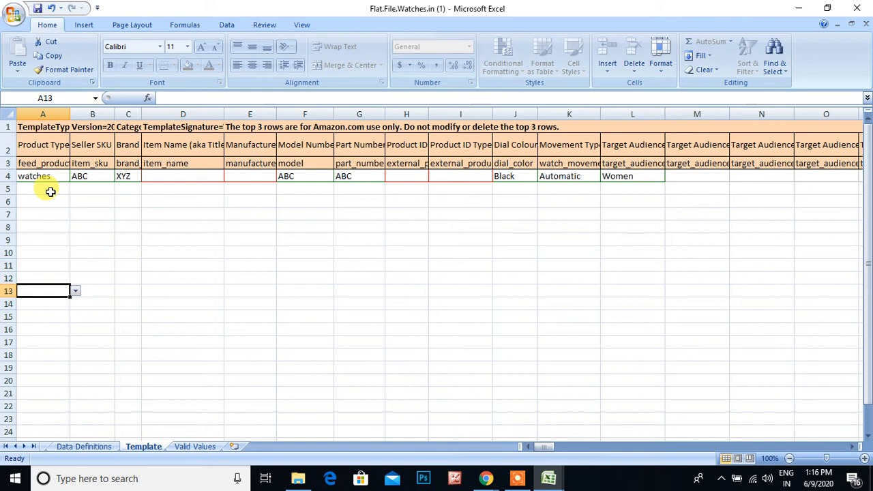
Switch to Seller Central in Chrome, reload the Add Products via Upload page and open its Upload your Inventory File section
click(486, 479)
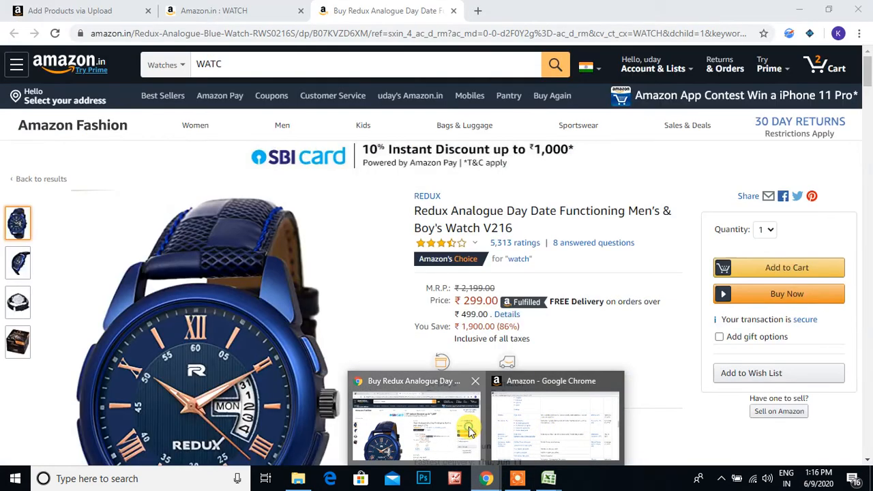
click(436, 427)
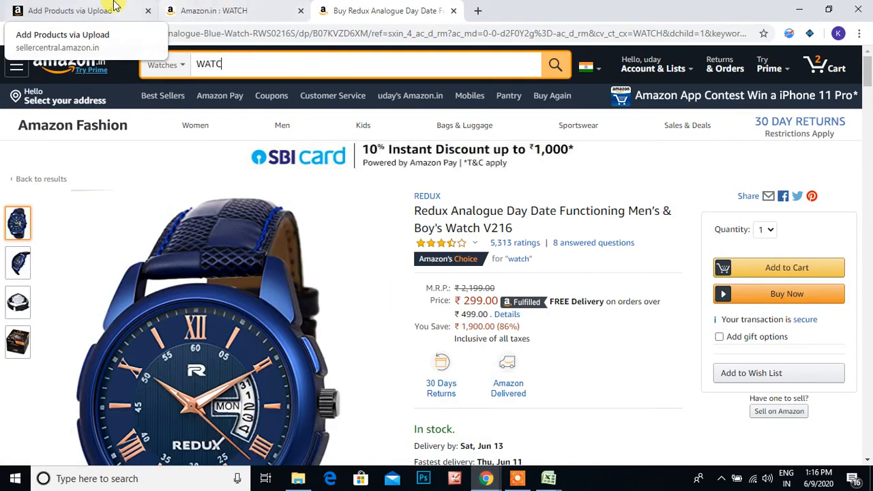
click(112, 9)
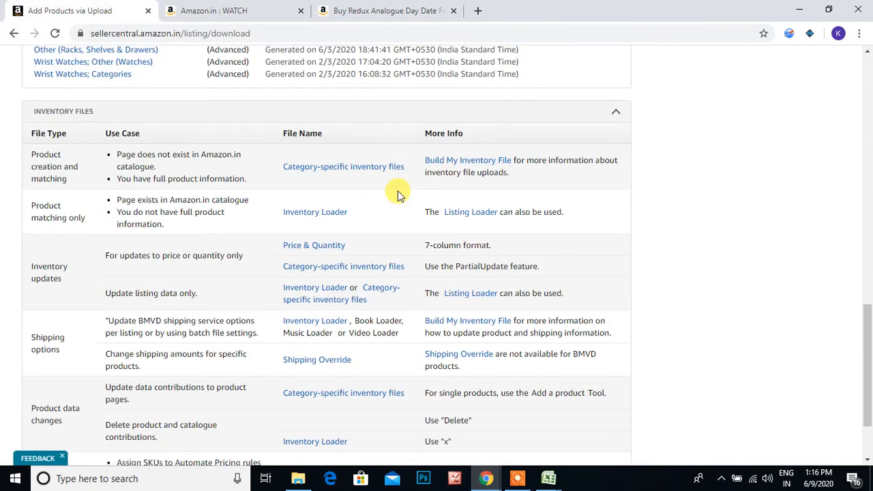
scroll(399, 195, up, 10)
scroll(399, 196, up, 4)
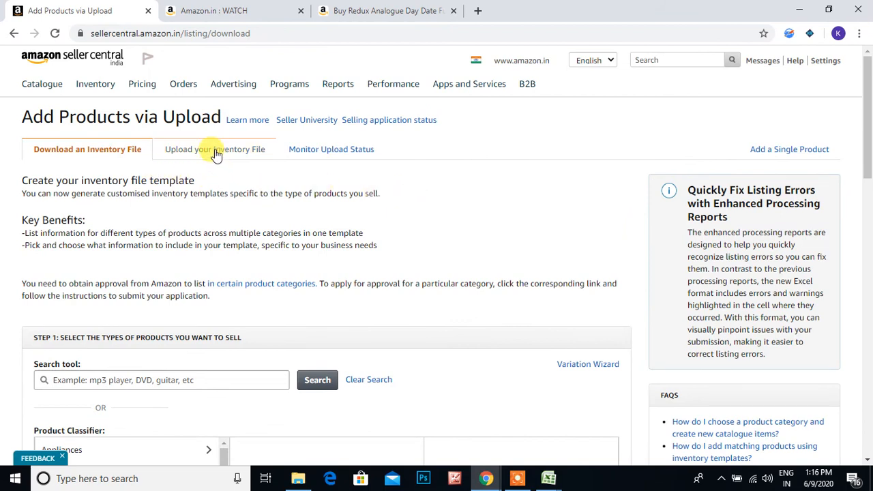
click(55, 33)
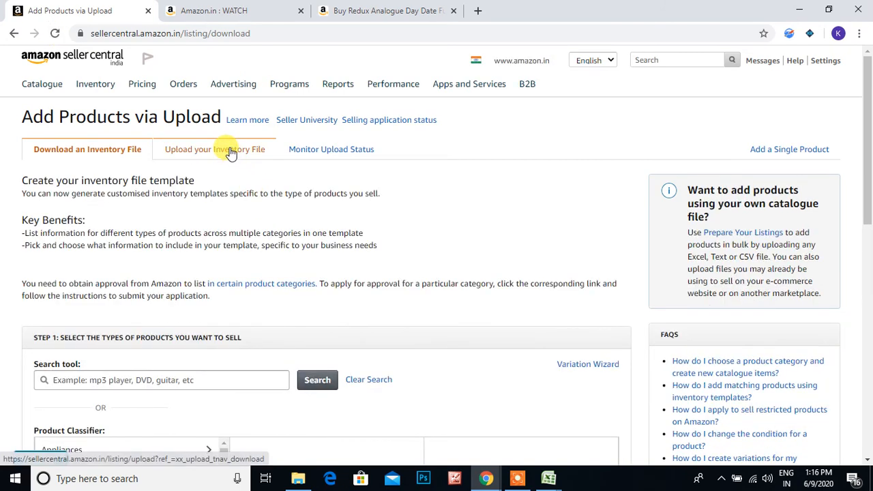
click(230, 152)
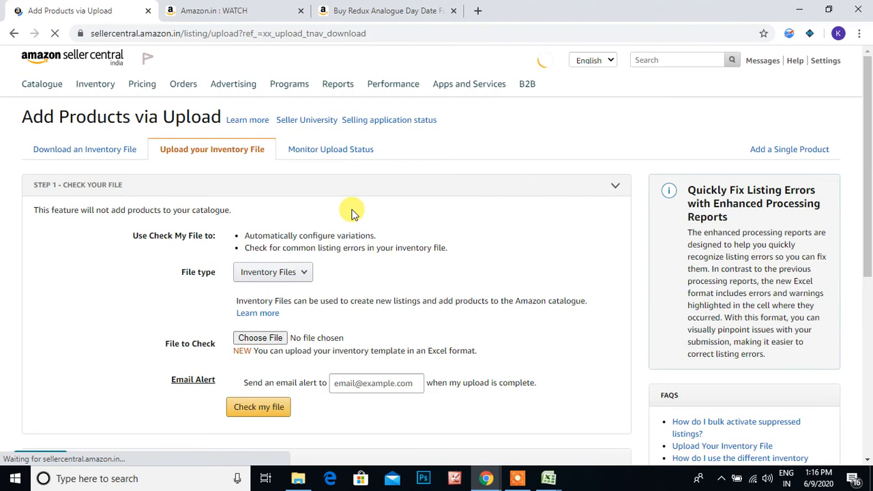
Examine the Check Your File and Upload File sections, including their file type, file selection, email alert and report format options
scroll(348, 212, down, 5)
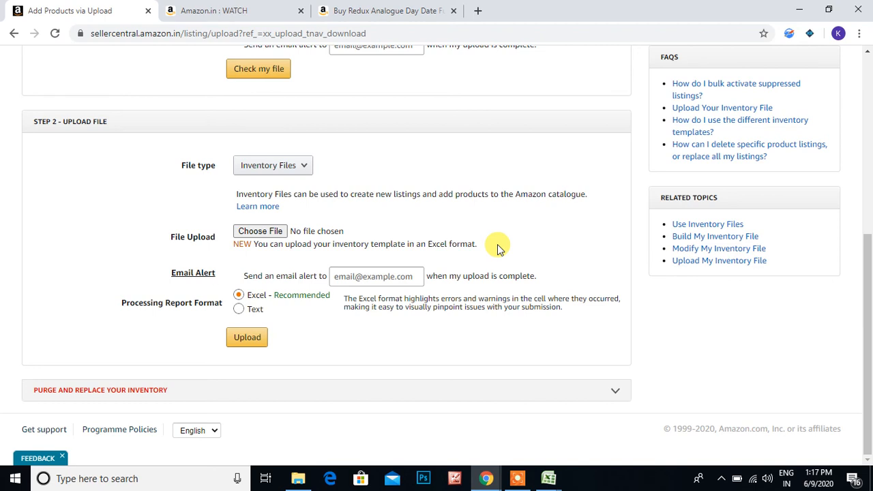
scroll(498, 249, up, 4)
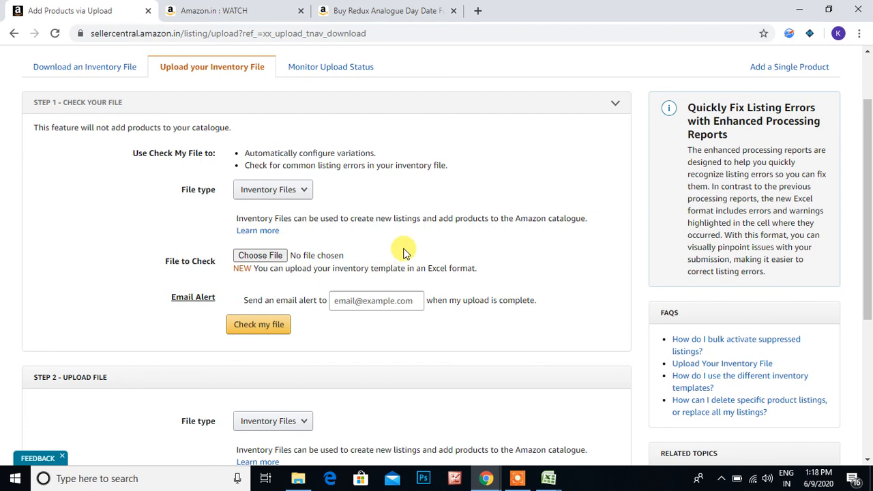
scroll(404, 252, down, 4)
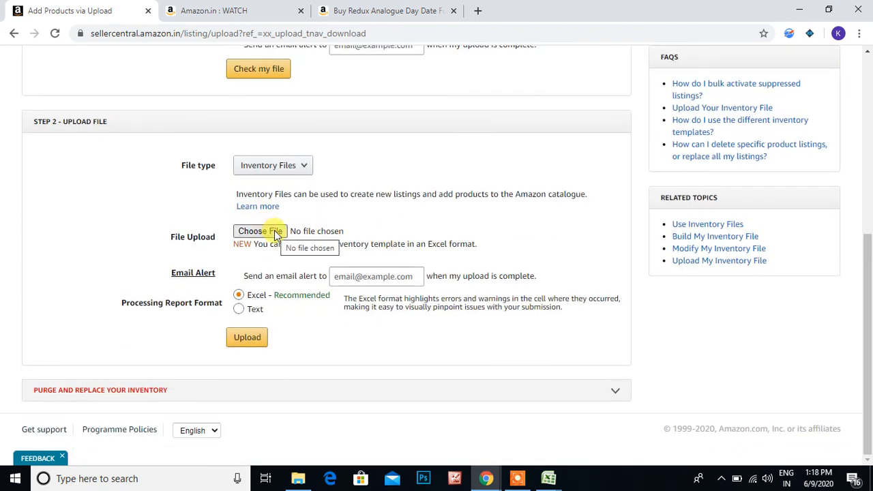
scroll(446, 173, up, 1)
scroll(446, 173, up, 4)
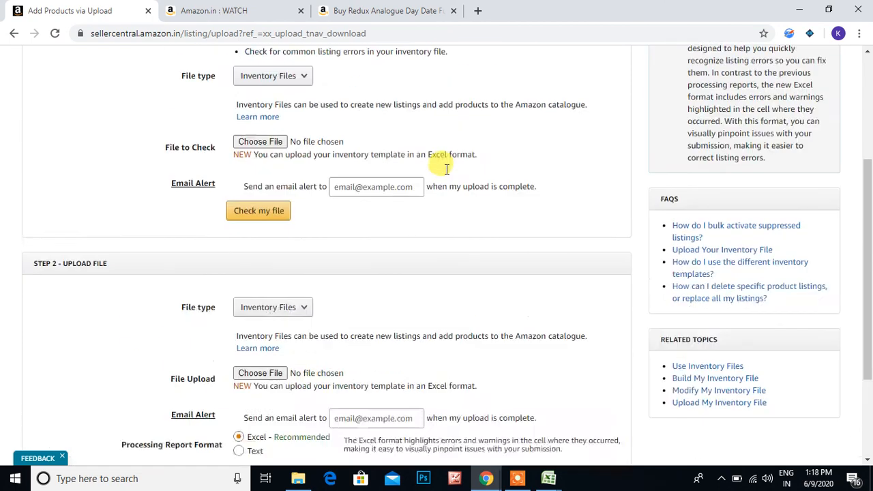
drag(447, 171, 280, 288)
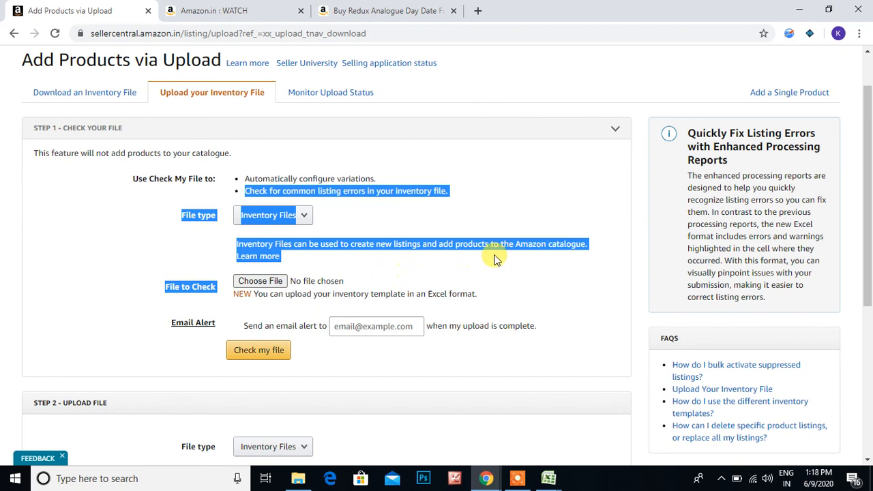
scroll(495, 259, down, 4)
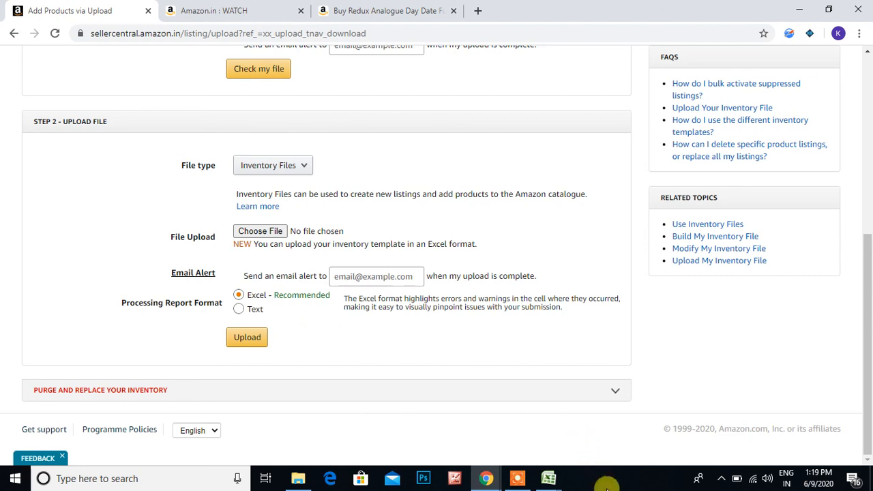
Switch back to the Flat.File.Watches.in (1) workbook in Excel and look over the first product columns around Product ID Type and Dial Colour
mouse_move(549, 478)
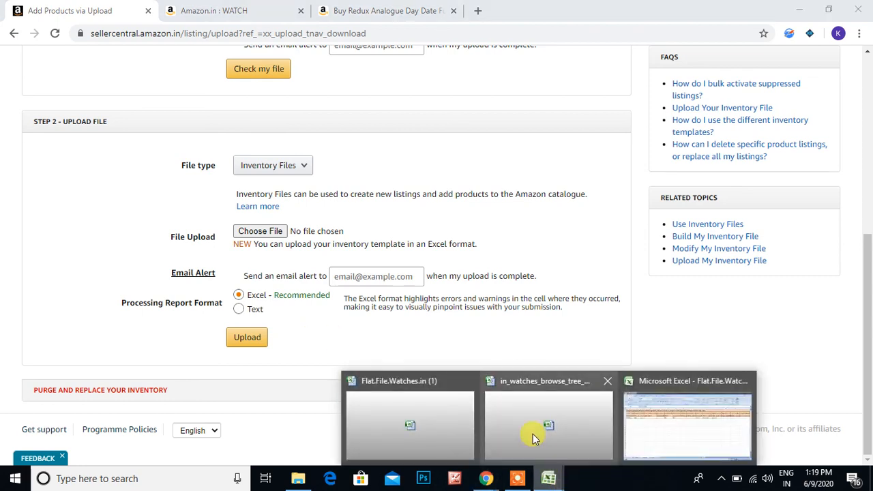
click(416, 428)
click(240, 228)
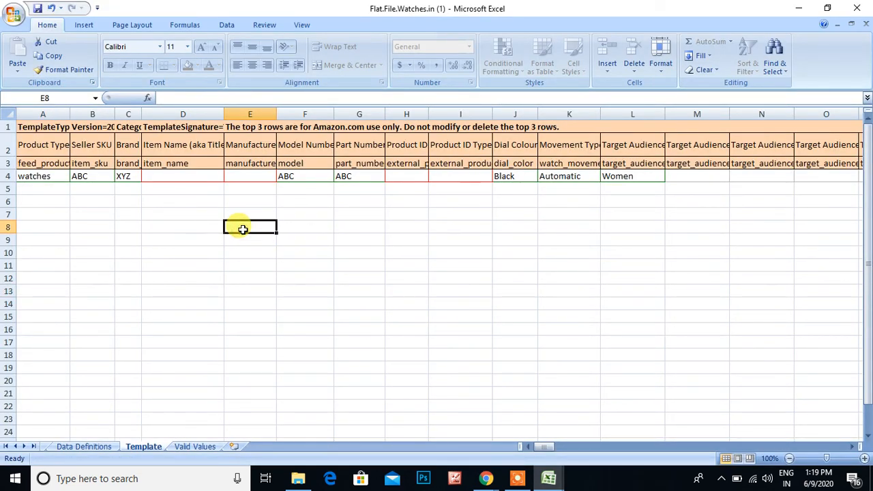
click(431, 215)
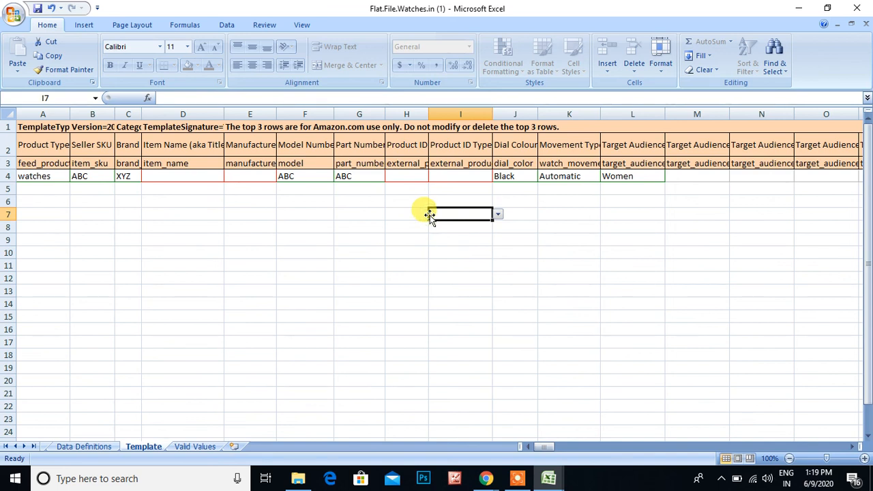
click(568, 217)
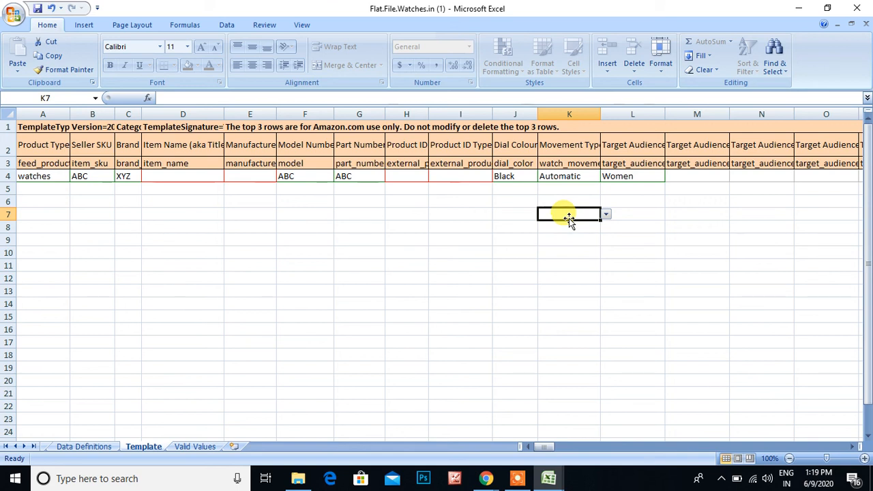
click(508, 190)
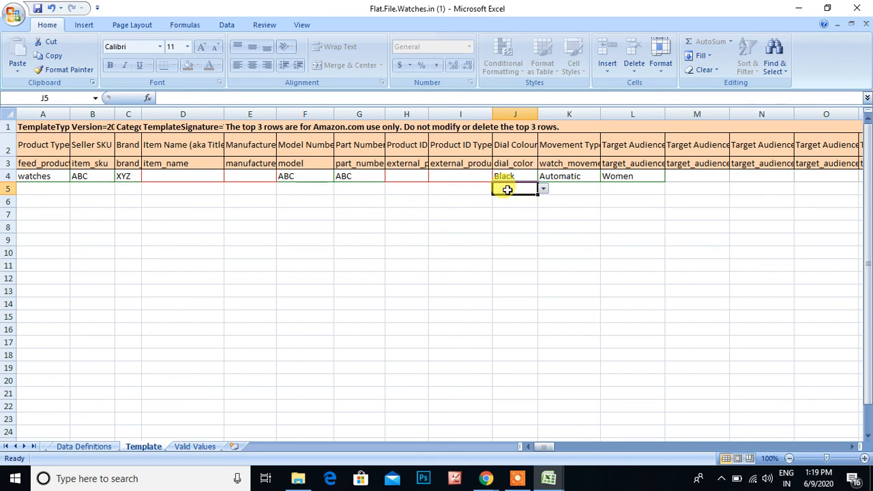
click(464, 184)
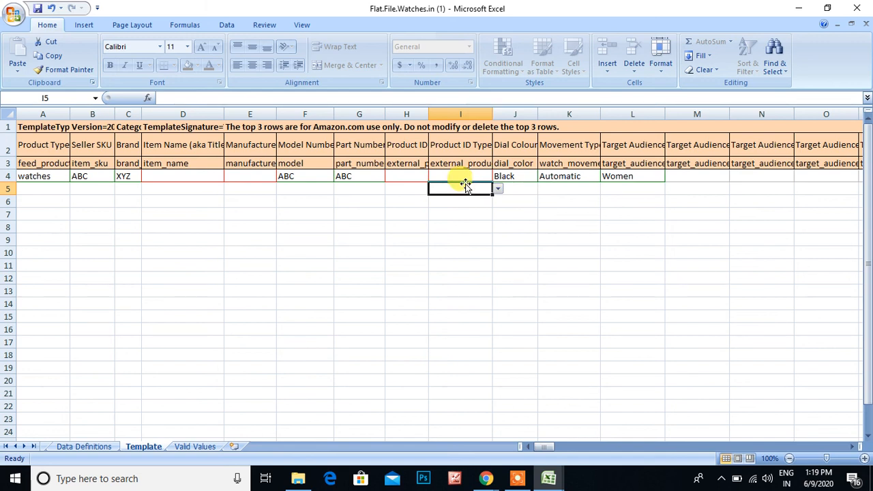